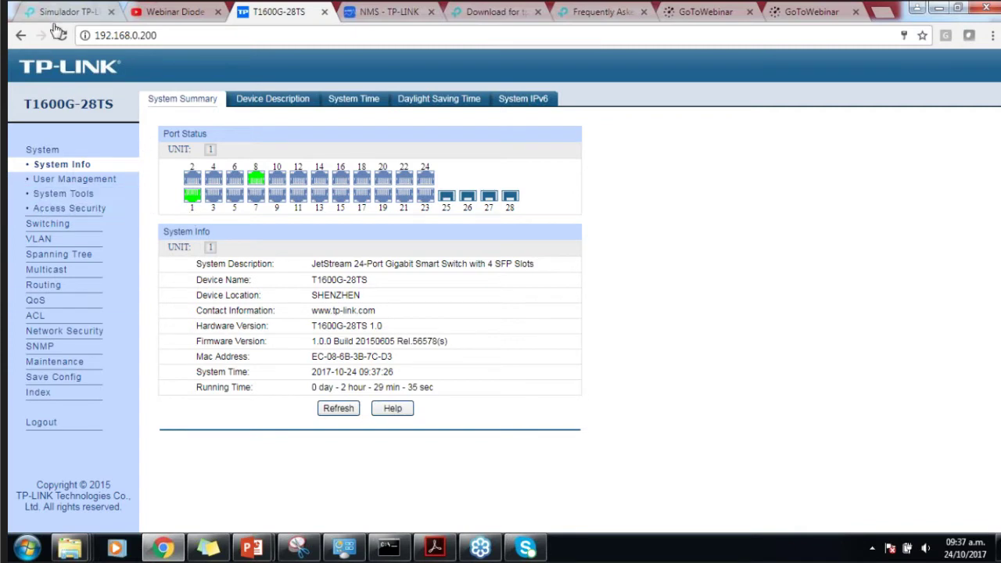
# Review the switch's system information settings: address, device description, system time, daylight saving time and IPv6
pyautogui.click(179, 37)
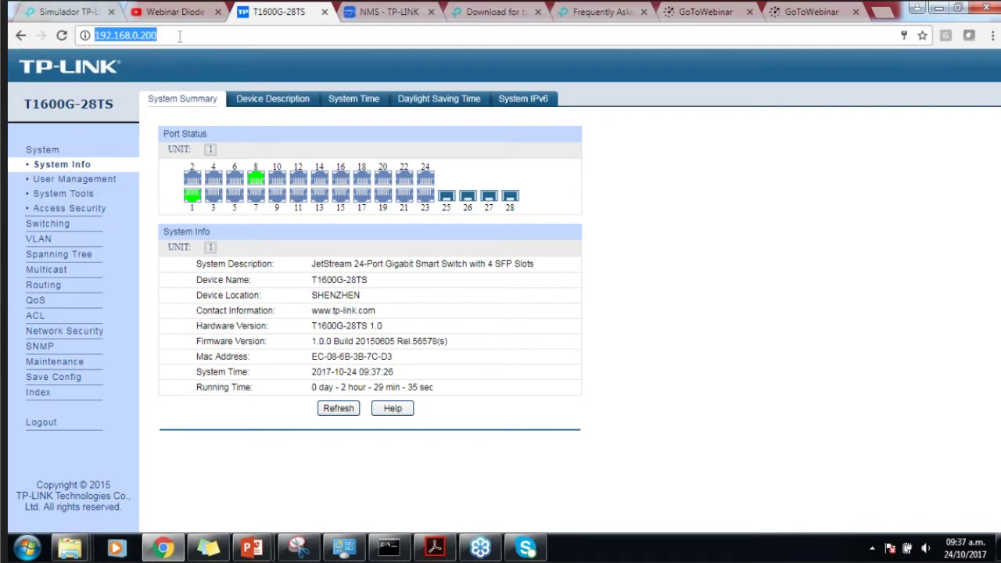
pyautogui.click(179, 34)
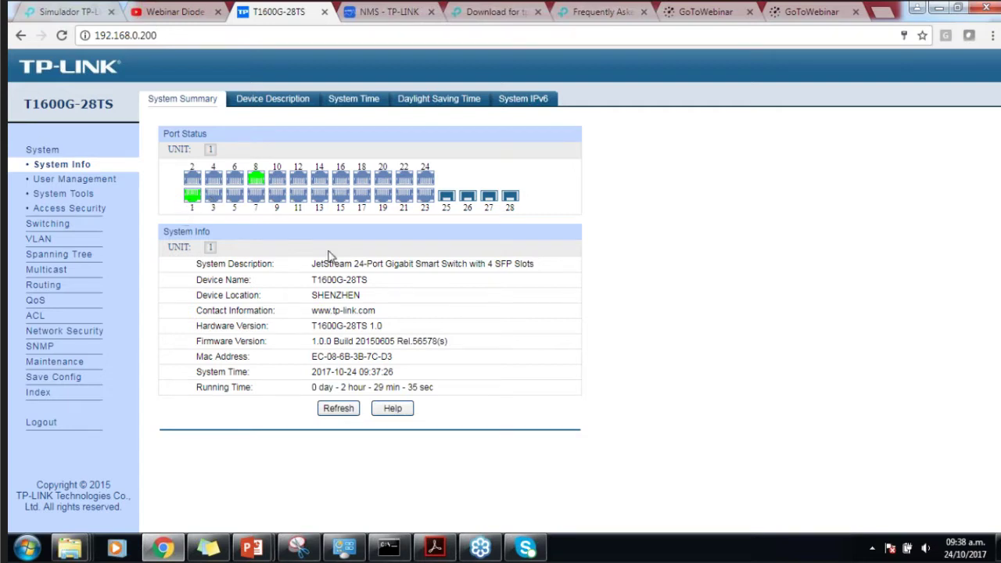
pyautogui.click(278, 99)
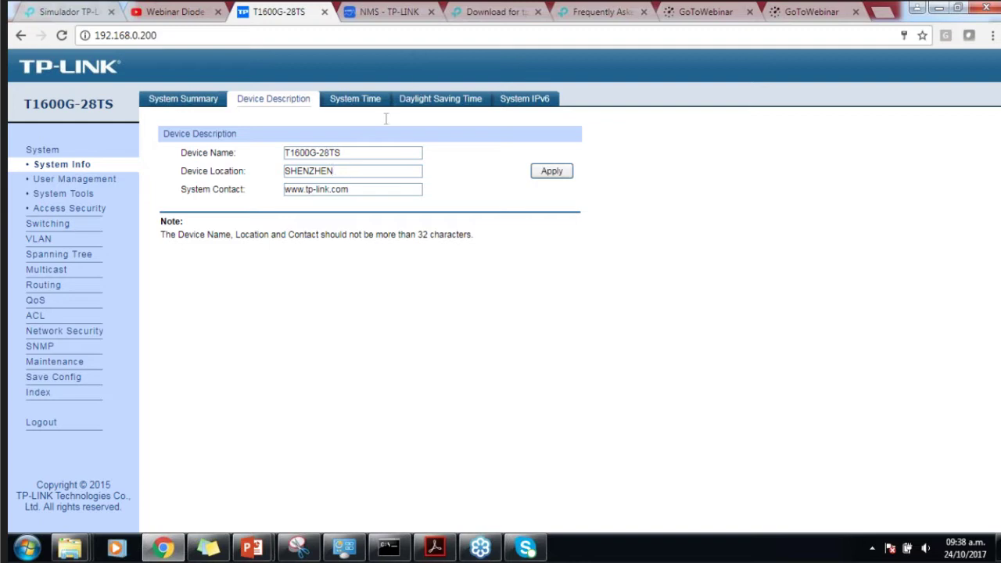
pyautogui.click(353, 99)
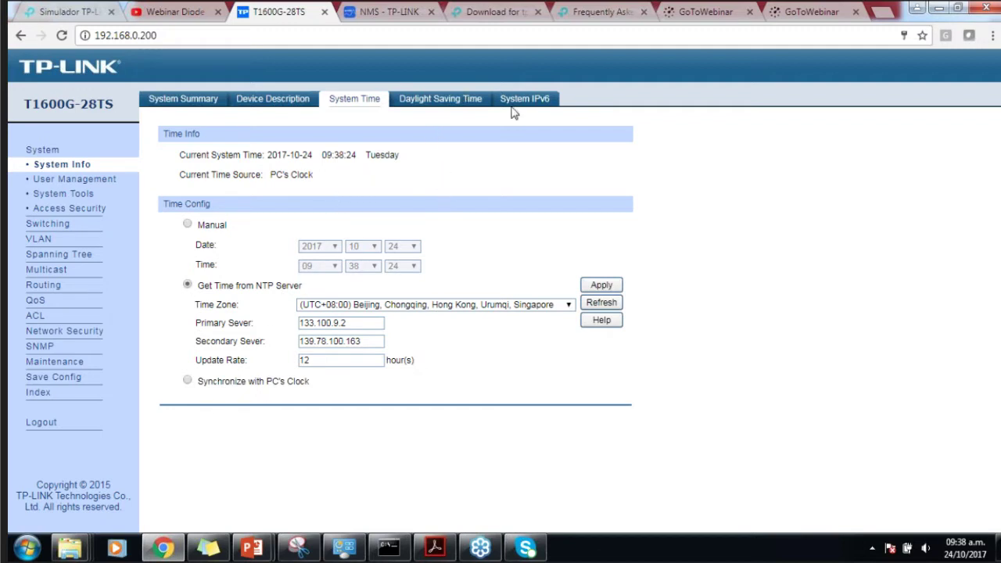
pyautogui.click(438, 101)
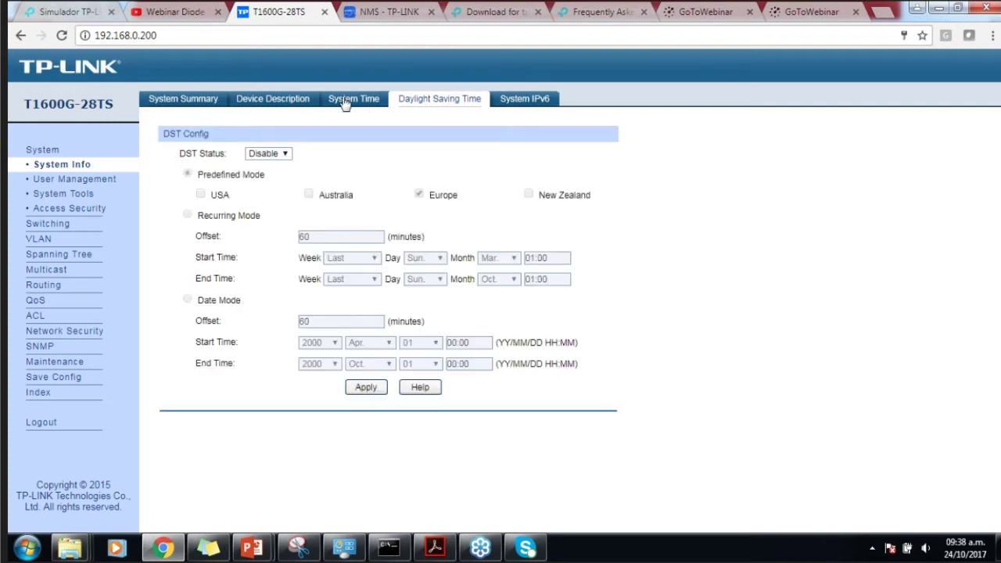
pyautogui.click(531, 108)
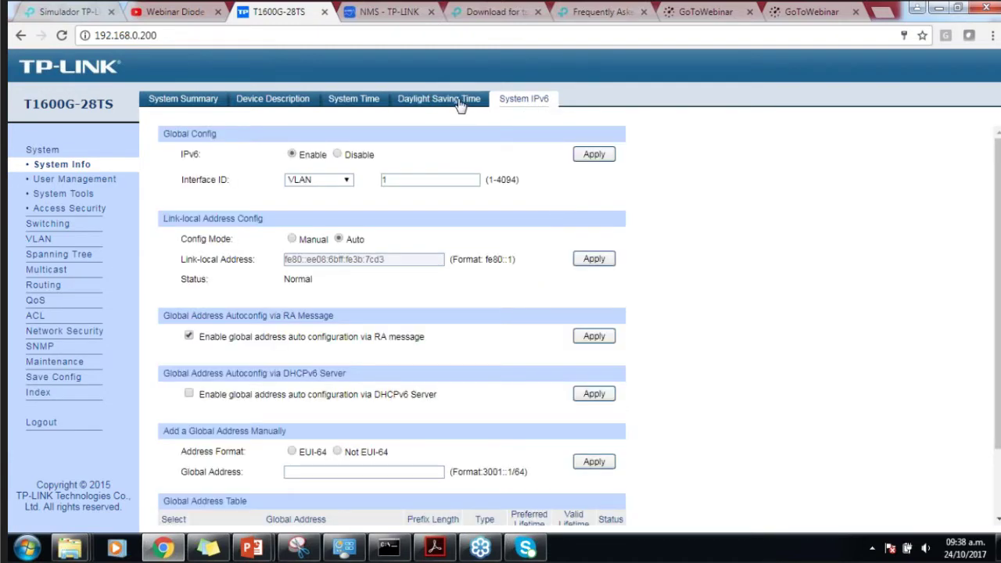
pyautogui.click(459, 106)
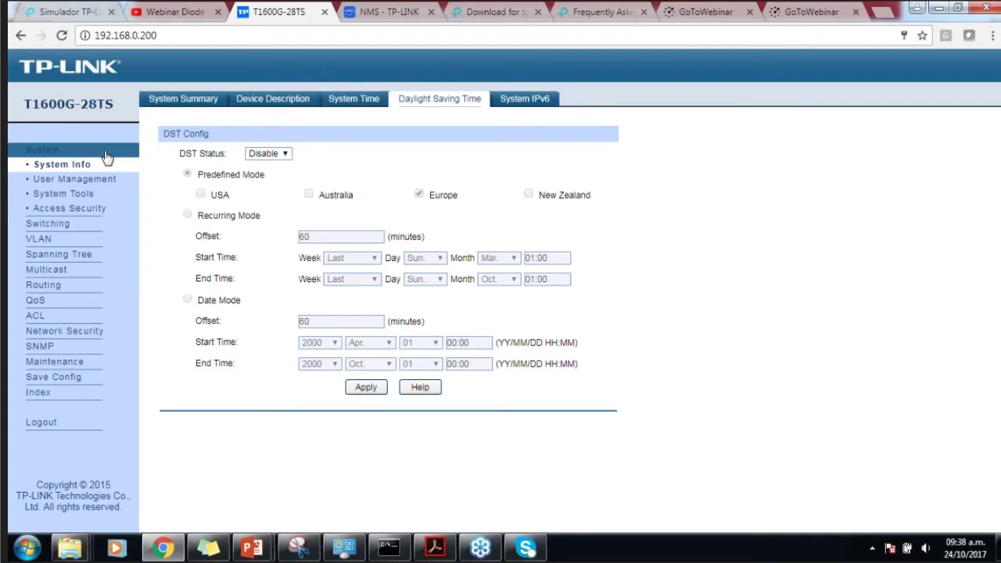
# Review the user management pages, covering the user table, the new-user form and its access level choices
pyautogui.click(83, 179)
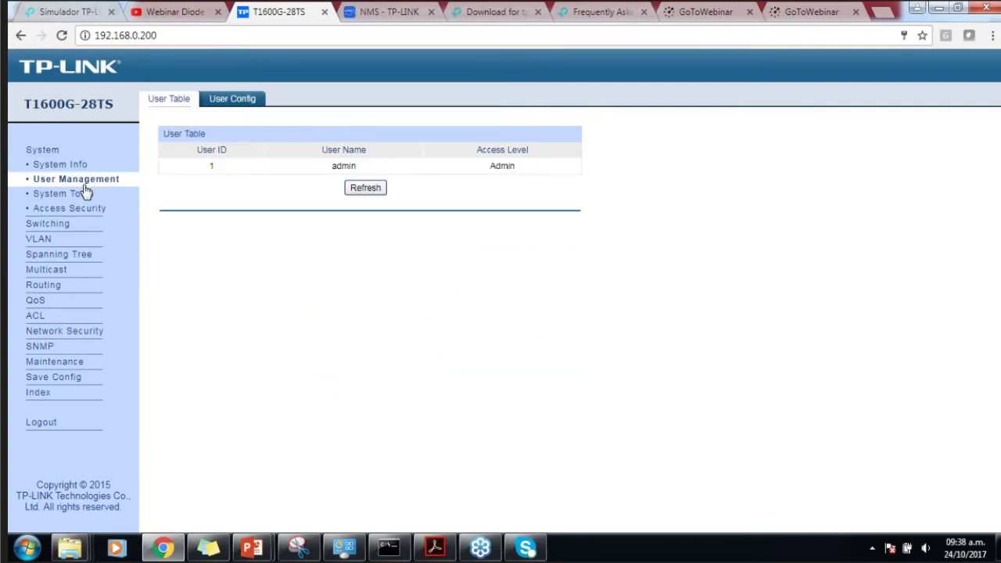
pyautogui.click(244, 103)
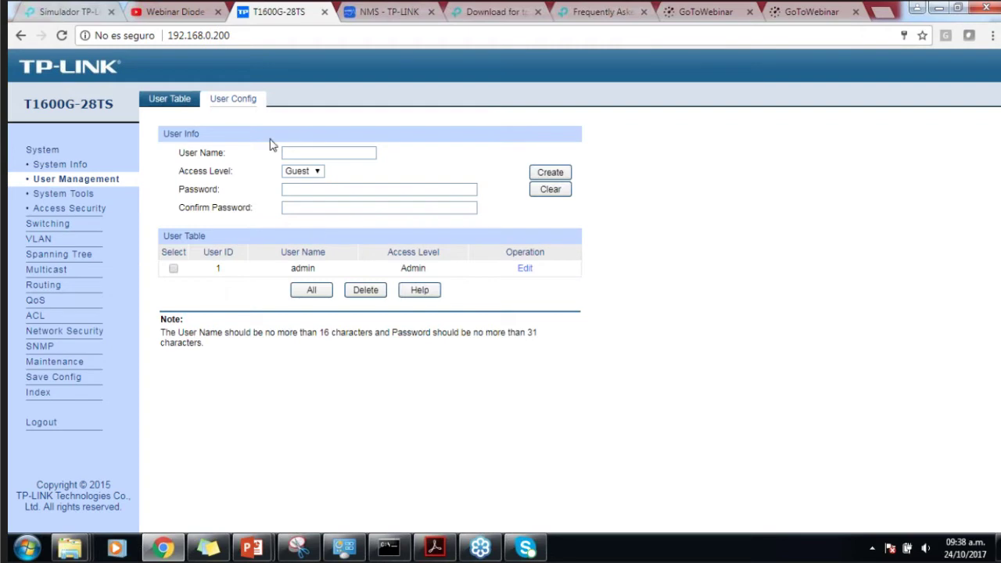
pyautogui.click(160, 100)
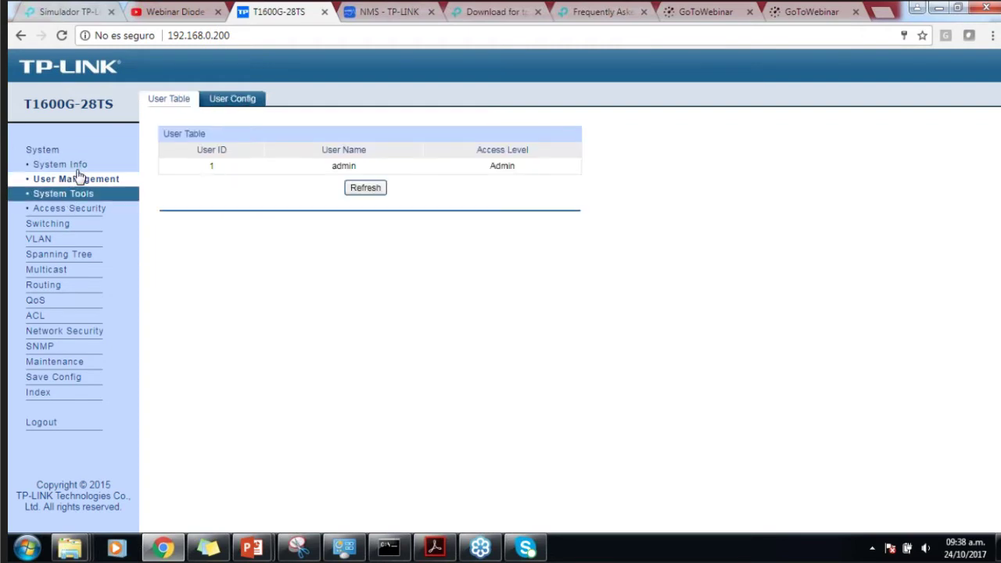
pyautogui.click(229, 102)
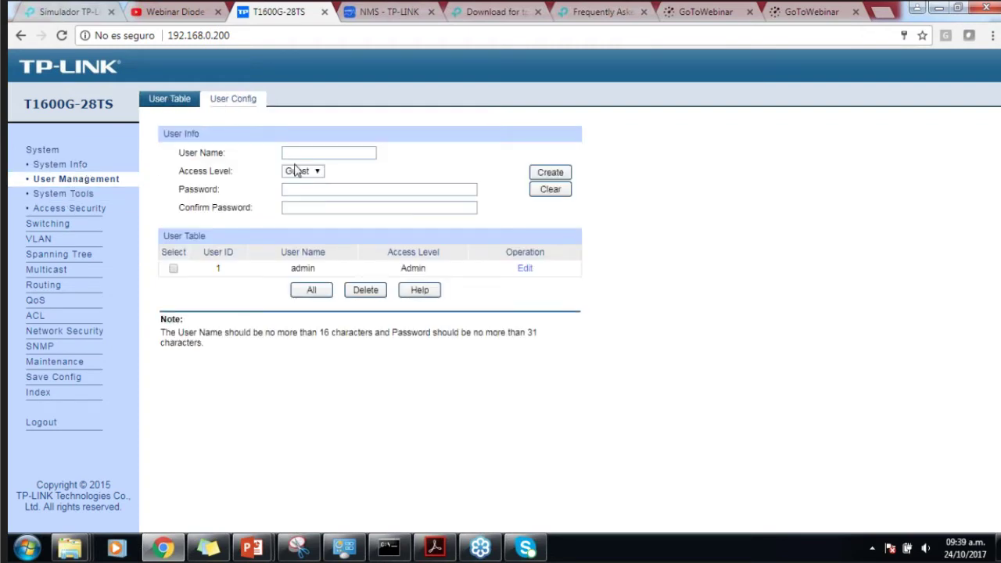
pyautogui.click(316, 172)
pyautogui.click(344, 181)
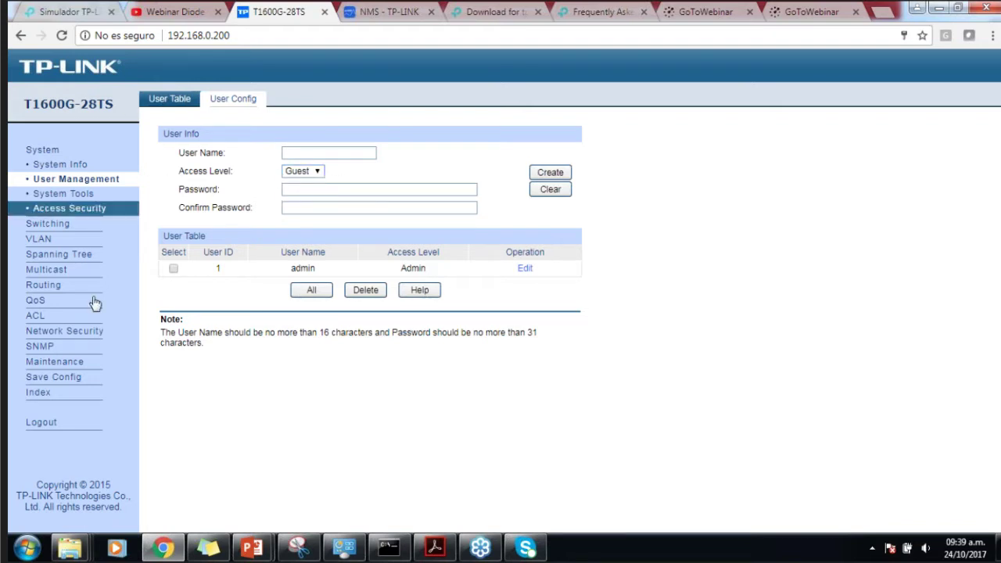
# Examine the boot configuration in the system tools and the images available for the next startup
pyautogui.click(44, 193)
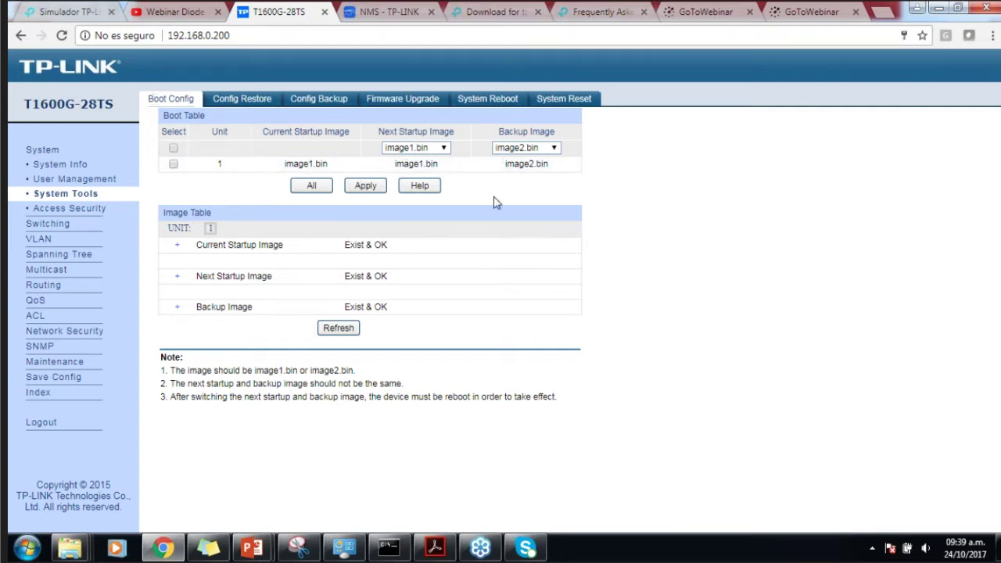
pyautogui.click(442, 148)
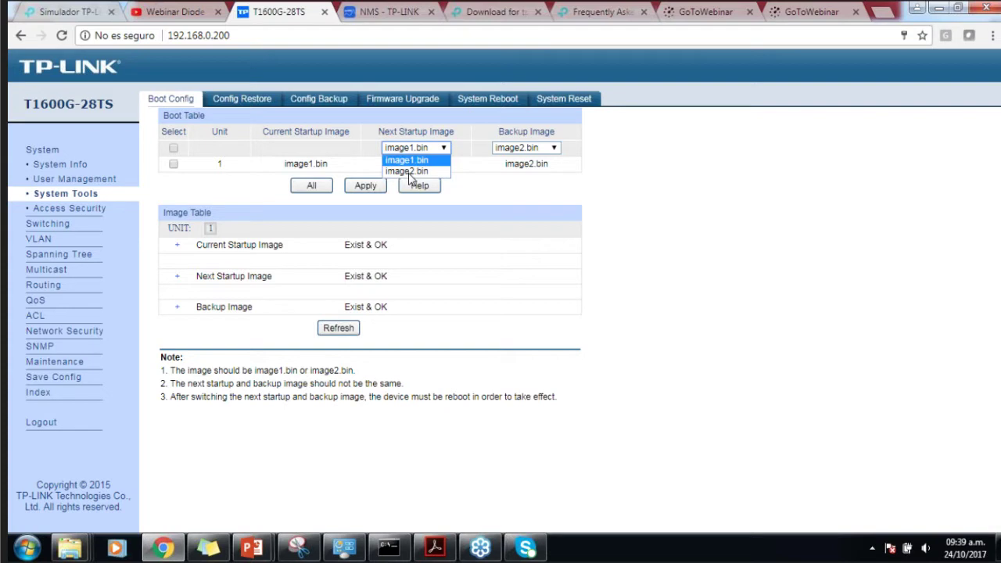
pyautogui.click(830, 259)
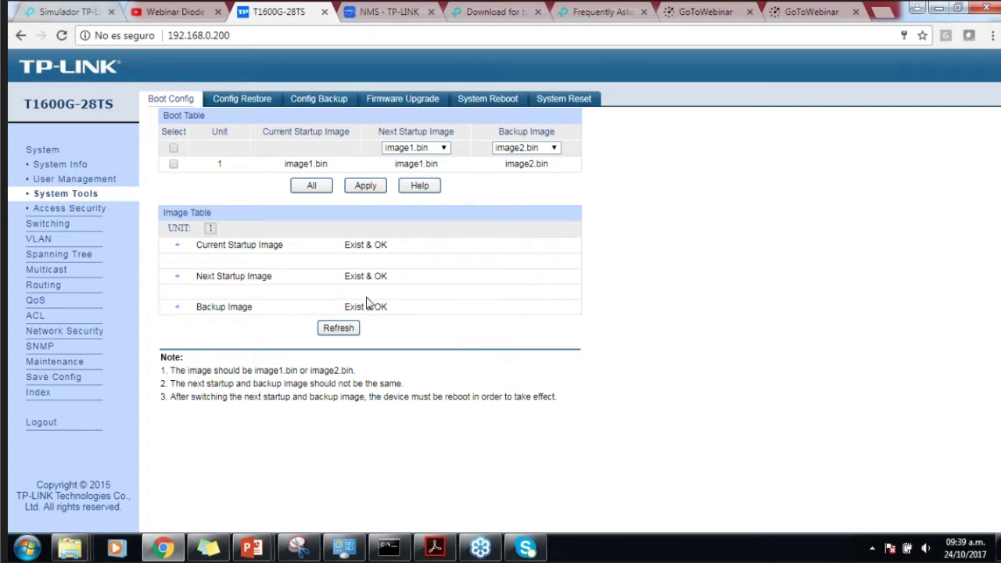
# Examine the Config Restore page, trying an import without a file and viewing the config file selection
pyautogui.click(263, 101)
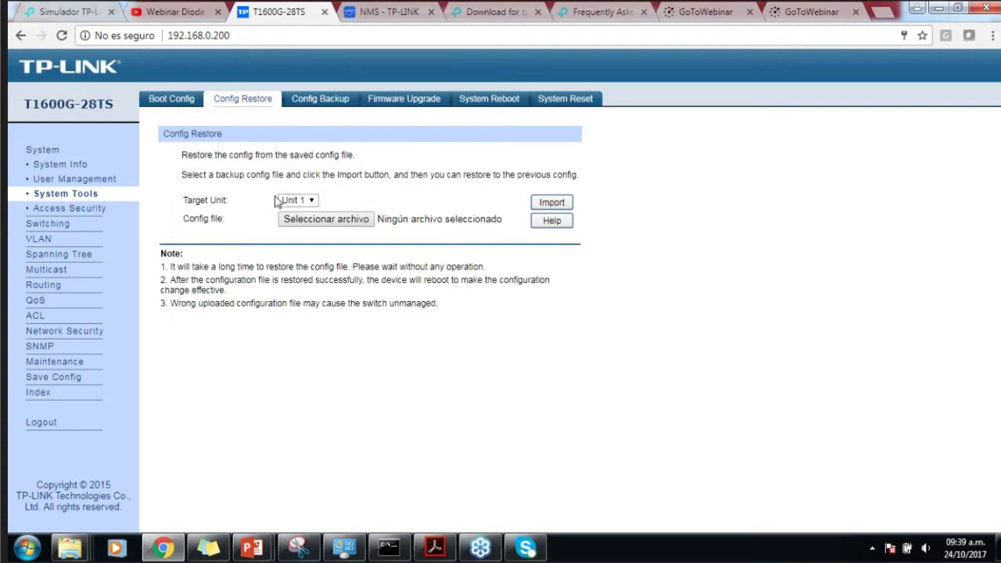
pyautogui.click(548, 205)
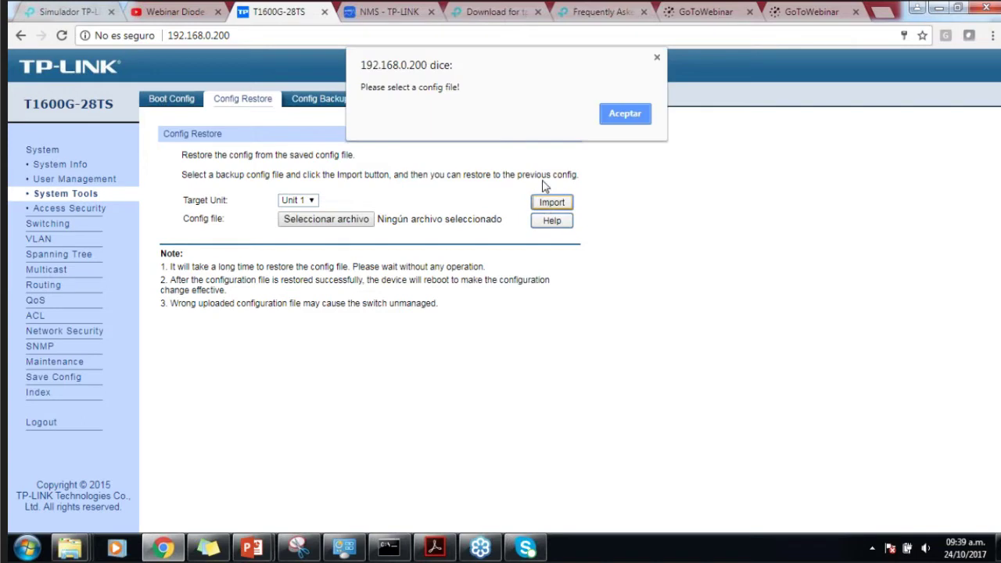
pyautogui.click(656, 59)
pyautogui.click(318, 217)
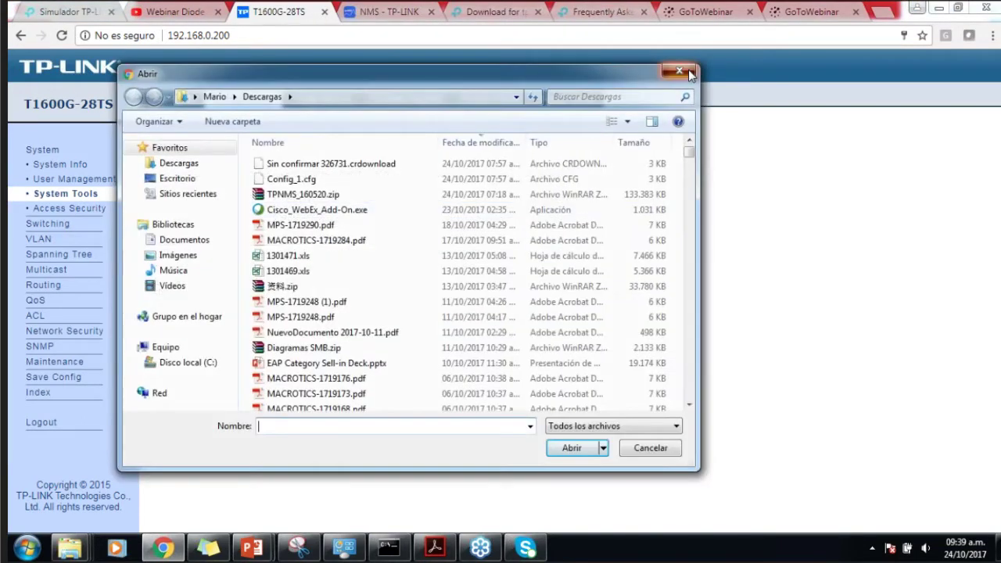
pyautogui.click(678, 70)
# Look through the configuration backup, firmware upgrade, system reboot and system reset pages
pyautogui.click(319, 98)
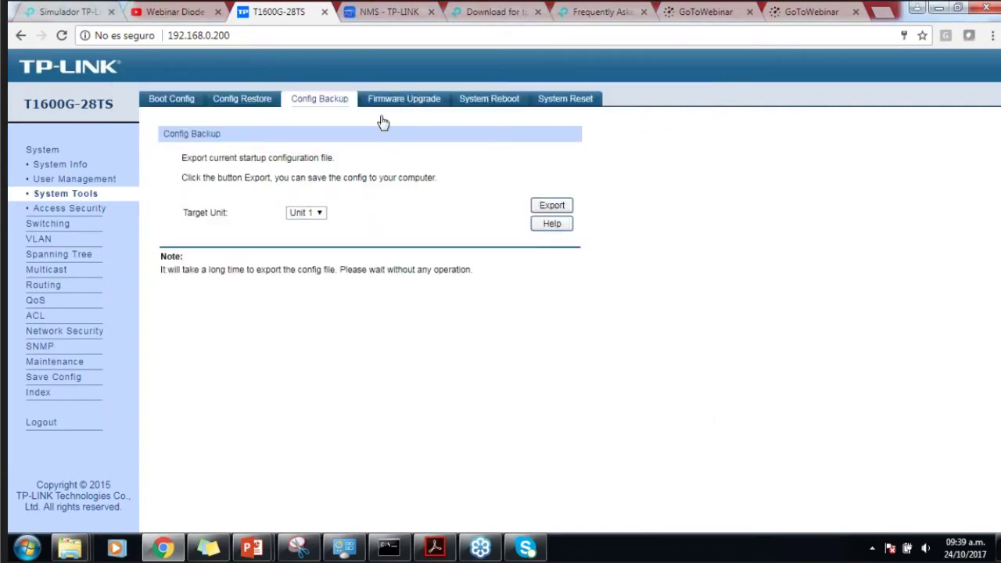
pyautogui.click(423, 103)
pyautogui.click(504, 104)
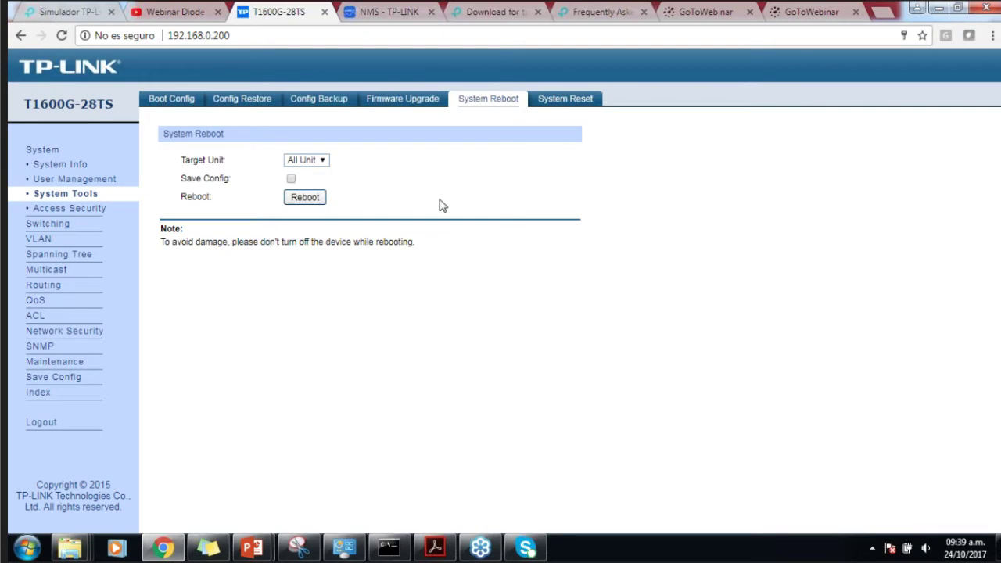
pyautogui.click(575, 100)
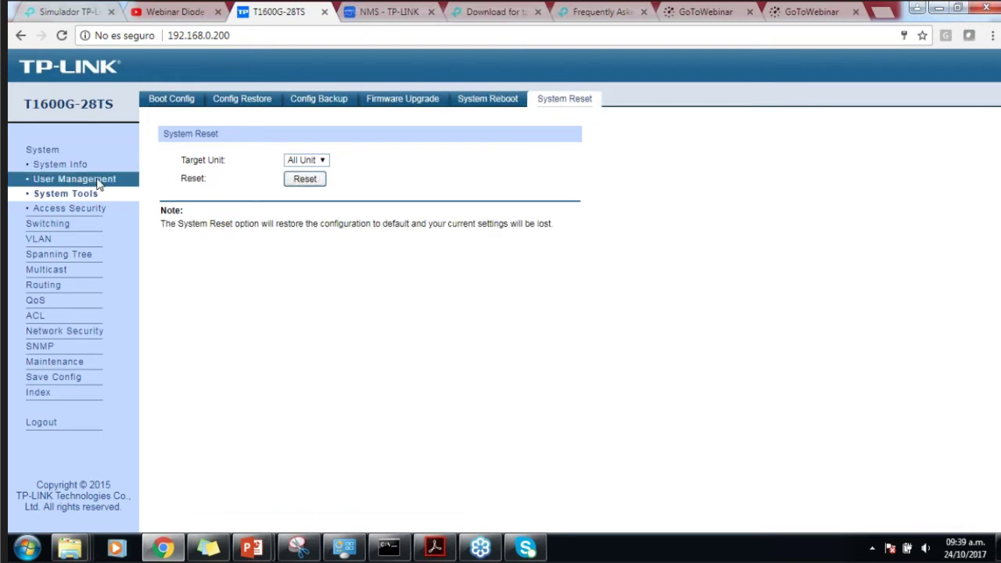
# Review the access security settings for access control, HTTP, HTTPS, SSH and Telnet
pyautogui.click(95, 210)
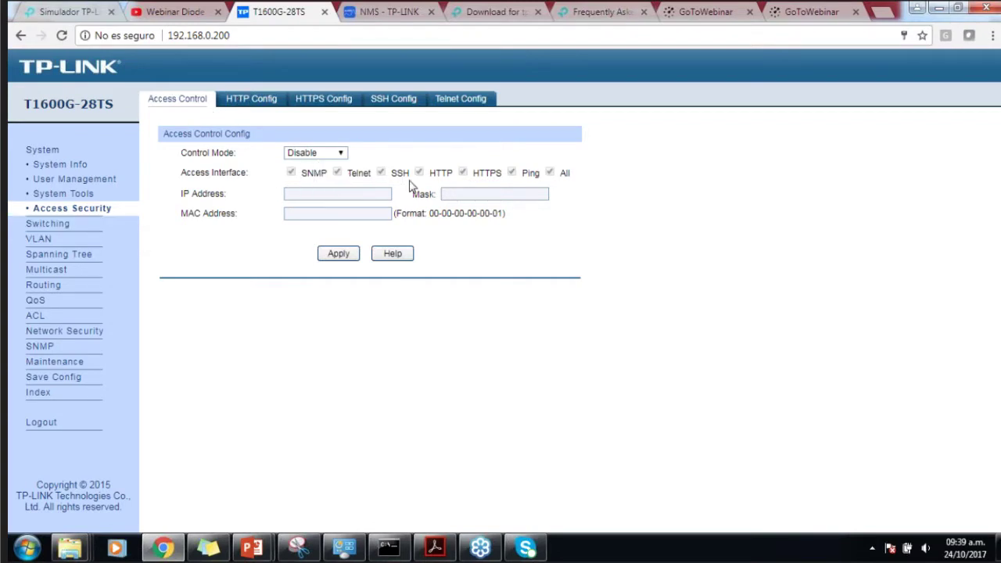
pyautogui.click(256, 102)
pyautogui.click(335, 101)
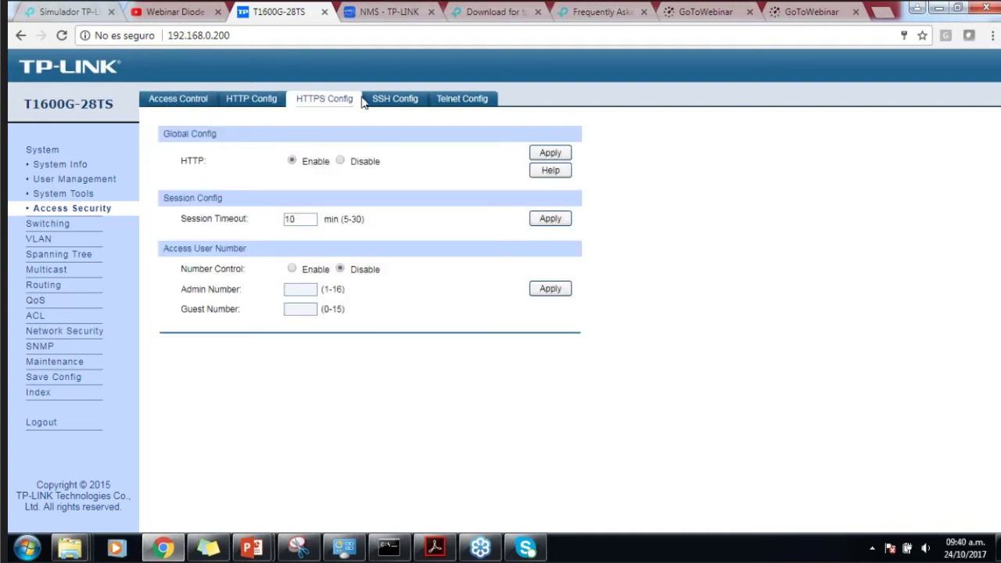
pyautogui.click(444, 102)
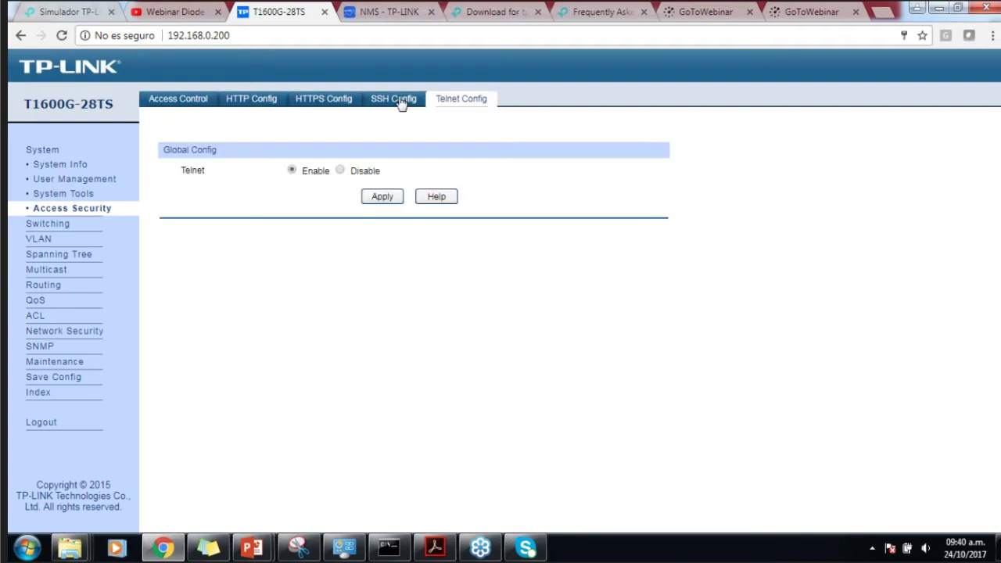
pyautogui.click(404, 102)
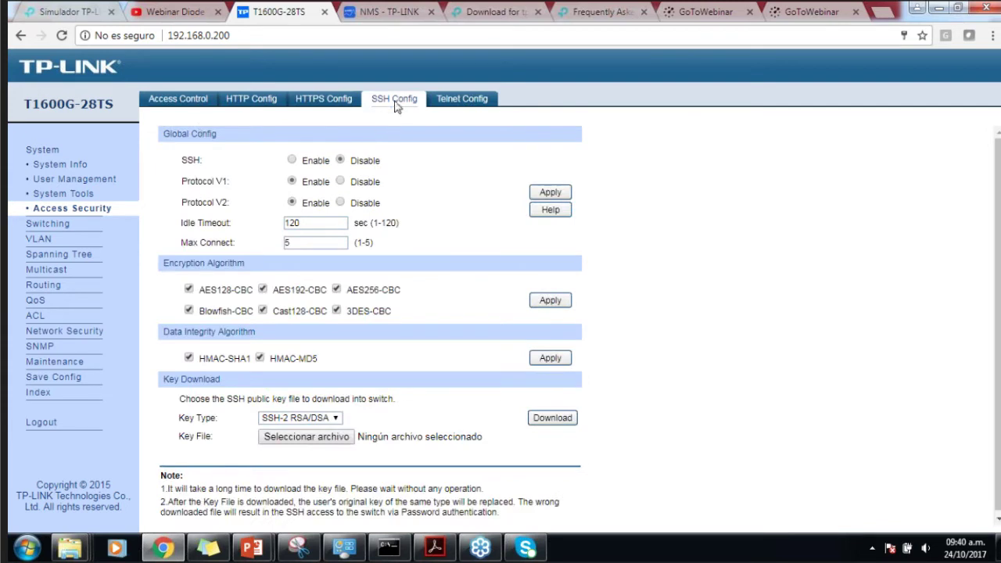
pyautogui.click(442, 100)
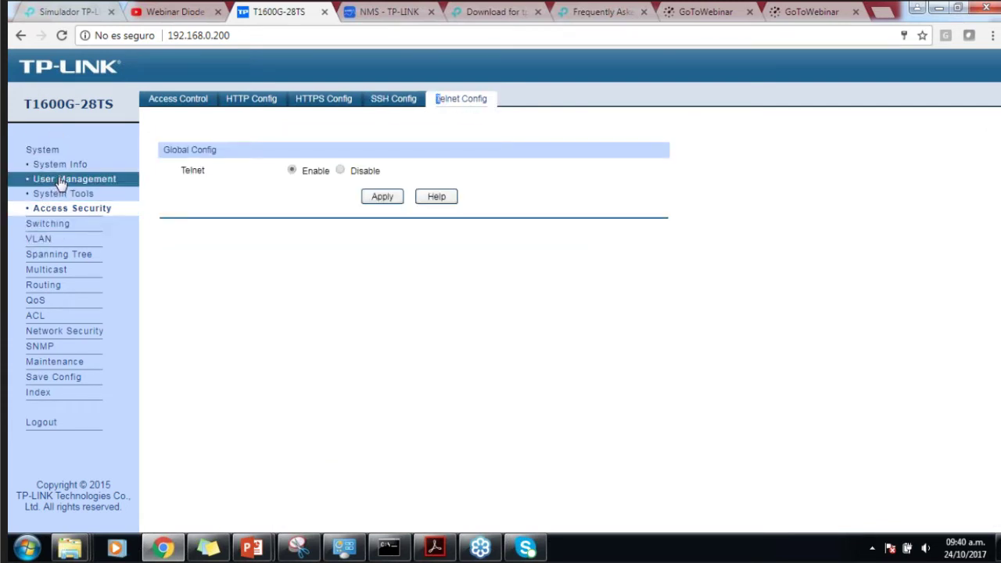
# Review the switching port settings, covering port configuration, loopback detection and port mirroring
pyautogui.click(61, 224)
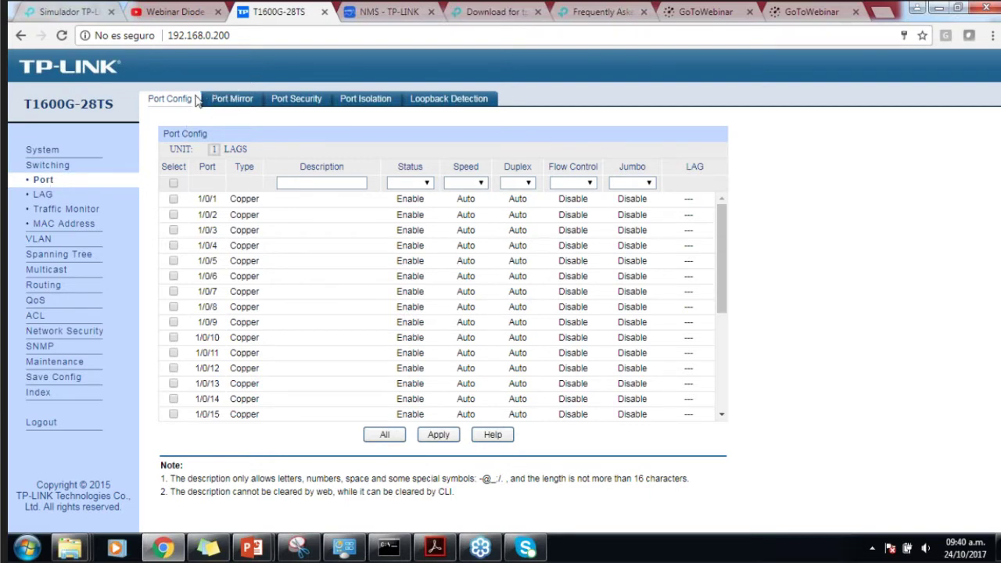
pyautogui.click(437, 100)
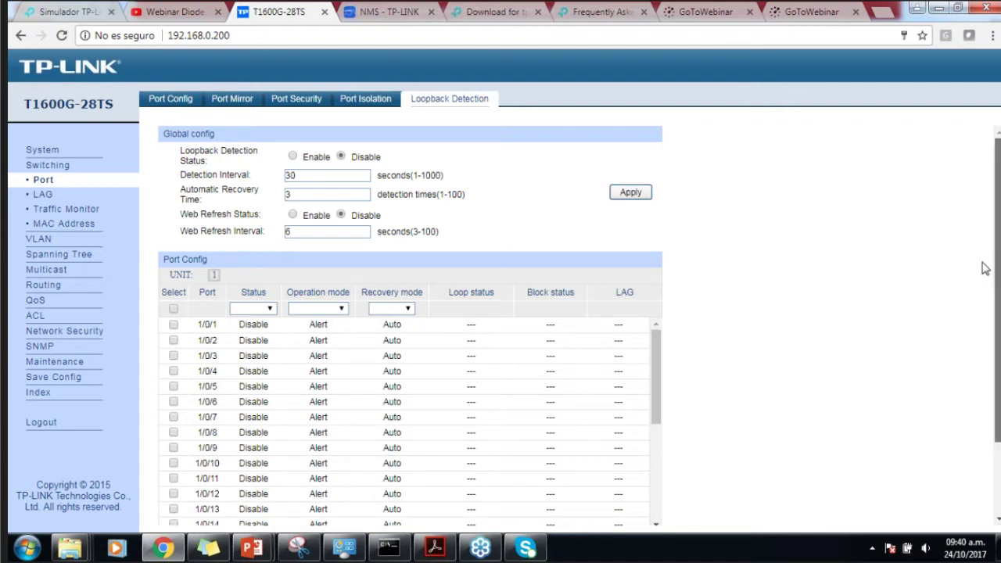
pyautogui.scroll(-2, 487, 286)
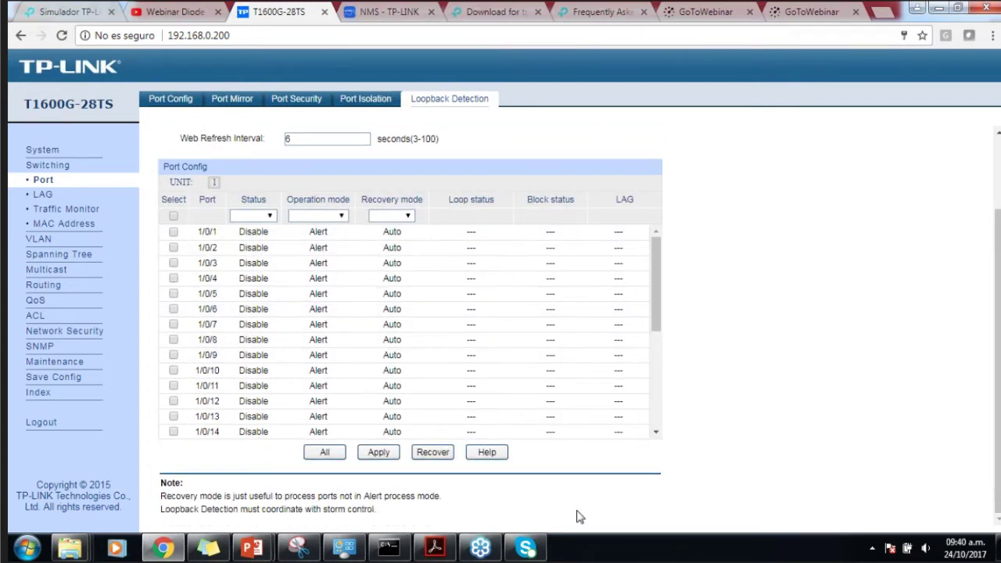
pyautogui.scroll(2, 410, 313)
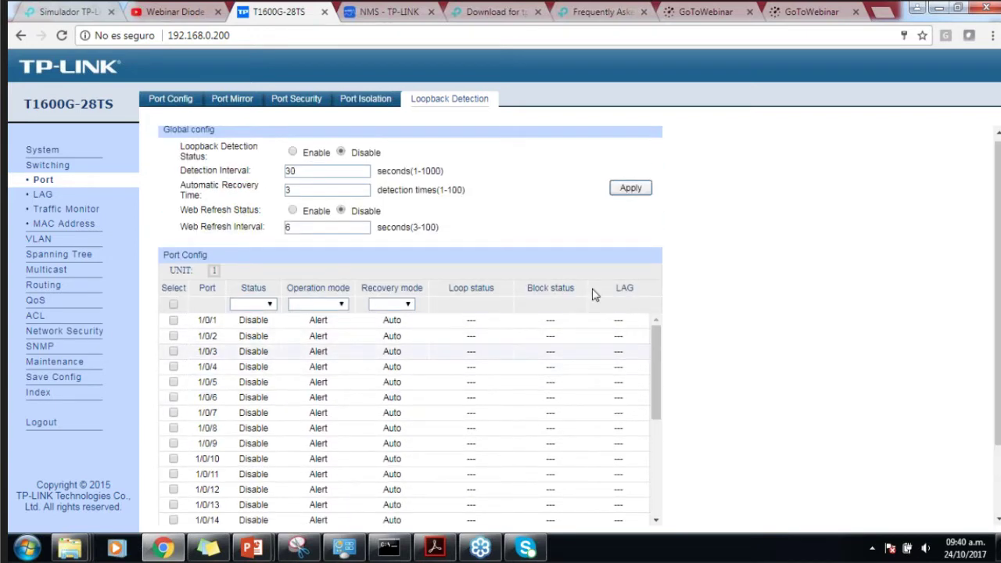
pyautogui.moveTo(998, 221); pyautogui.dragTo(371, 65)
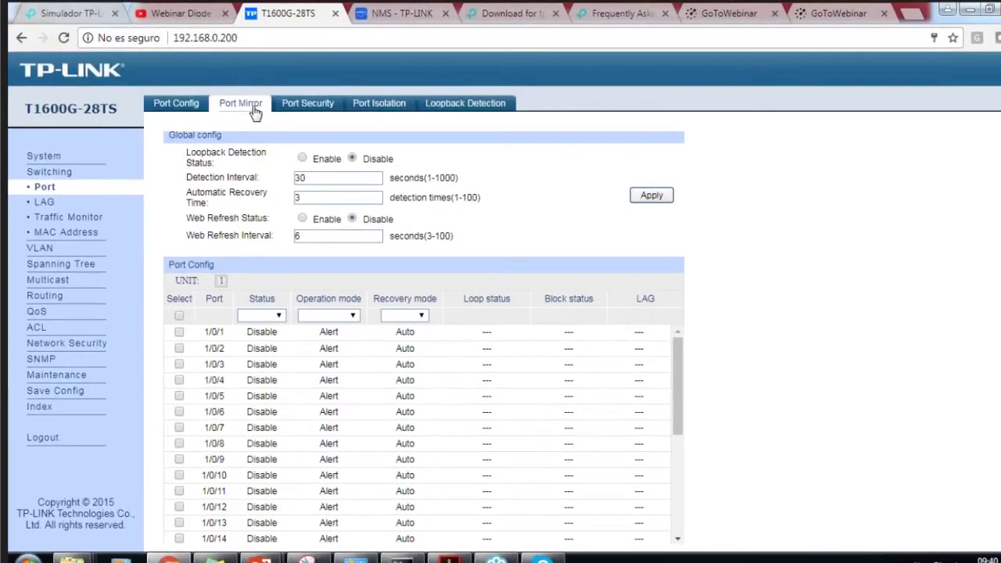
pyautogui.click(252, 107)
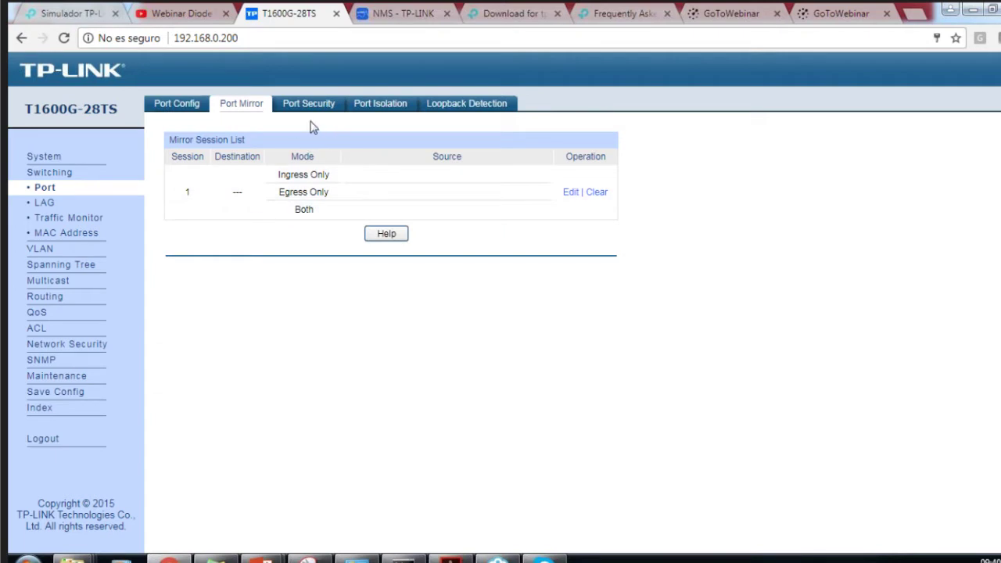
# Examine the link aggregation table and the per-port traffic summary of the switch
pyautogui.click(43, 202)
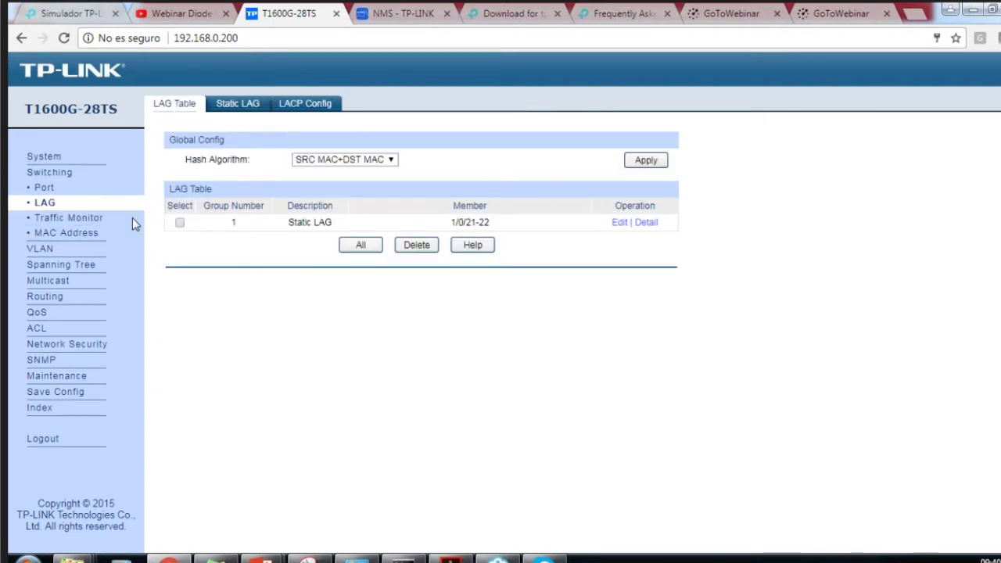
pyautogui.click(76, 224)
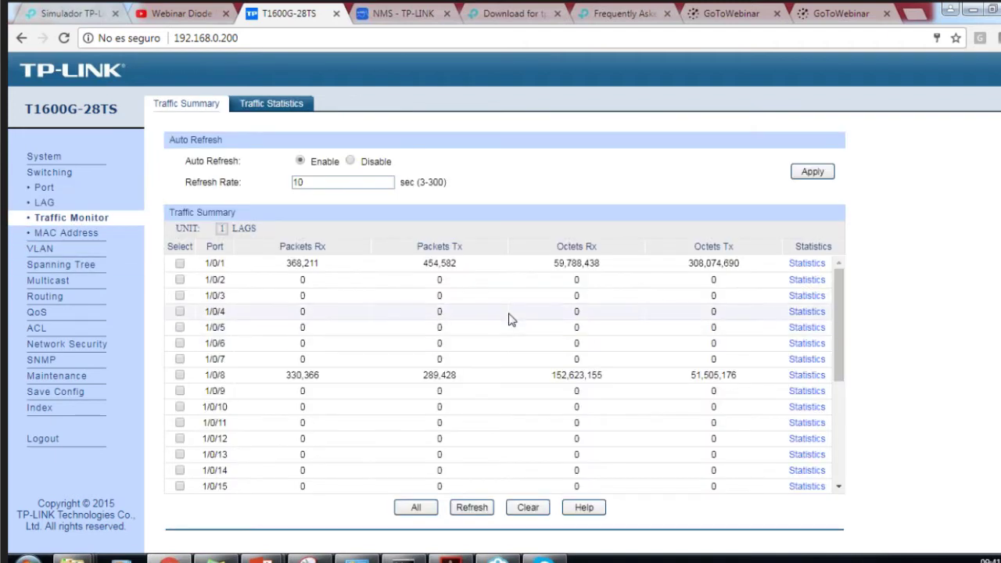
pyautogui.scroll(-1, 509, 318)
pyautogui.scroll(1, 516, 305)
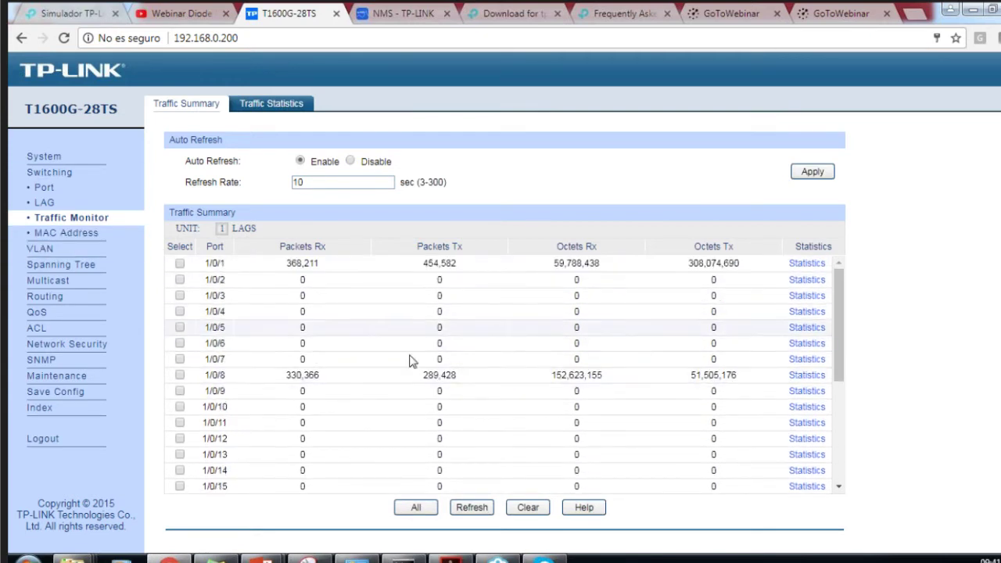
# Examine the per-port traffic summary and the detailed traffic statistics of port 1/0/1
pyautogui.scroll(-2, 746, 335)
pyautogui.scroll(2, 758, 297)
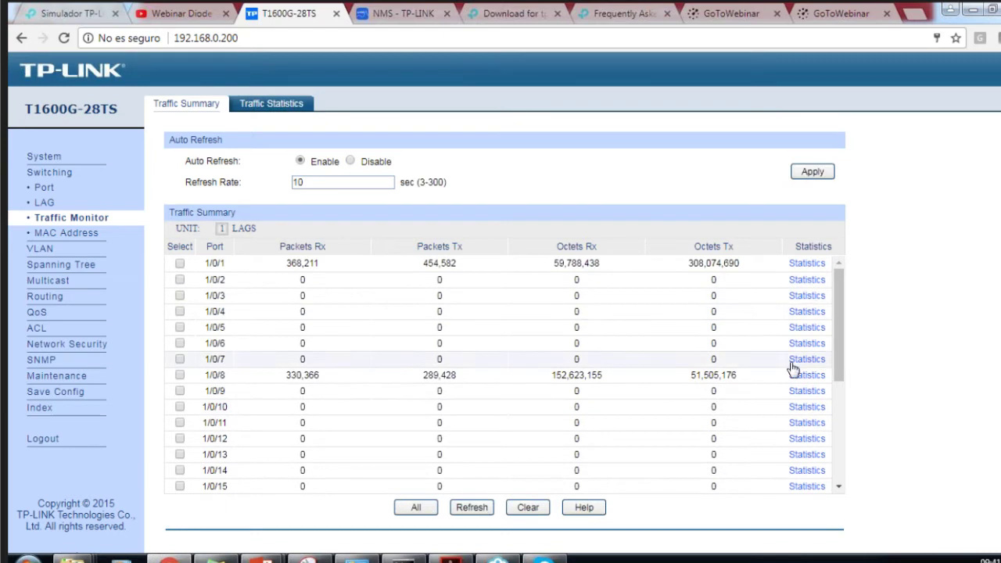
pyautogui.click(798, 269)
pyautogui.scroll(-1, 378, 330)
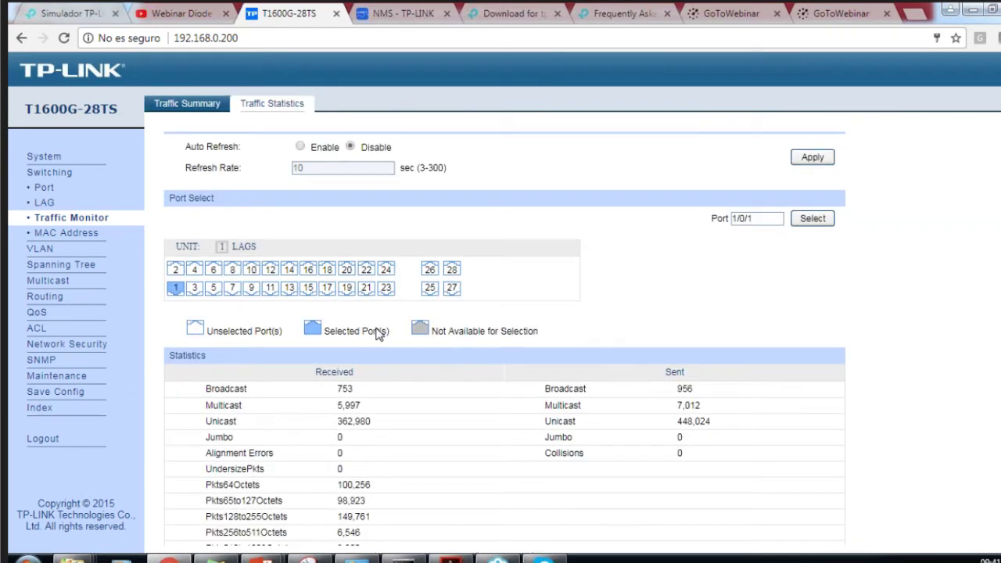
pyautogui.scroll(-1, 377, 330)
pyautogui.scroll(2, 375, 335)
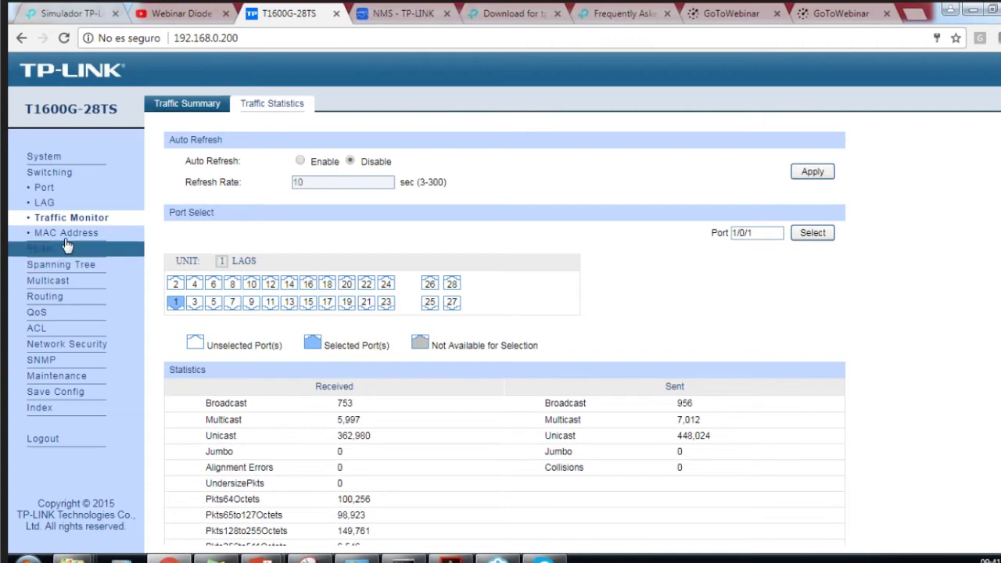
# Review the switch's MAC address table and the static MAC address settings
pyautogui.click(66, 233)
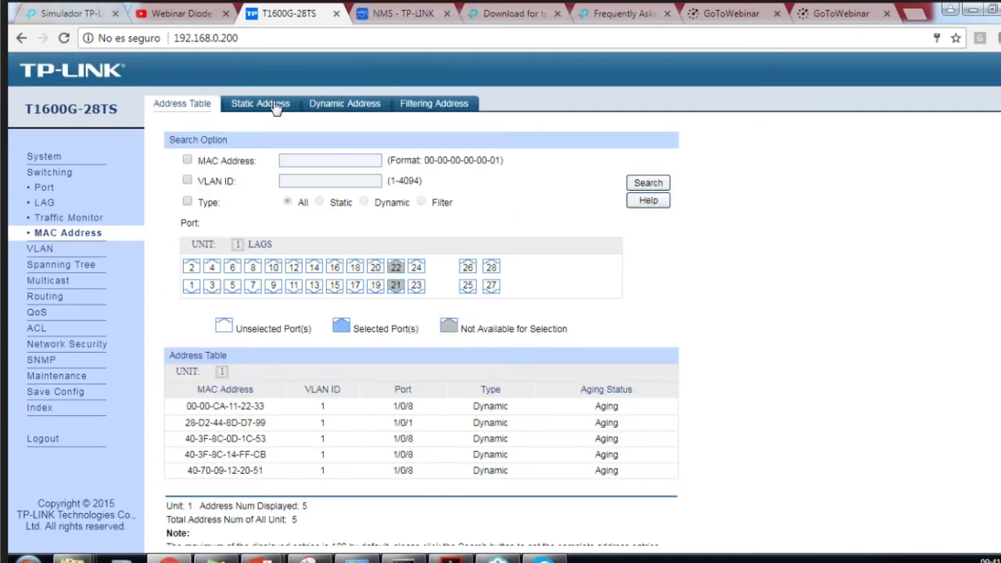
pyautogui.click(276, 107)
pyautogui.click(179, 108)
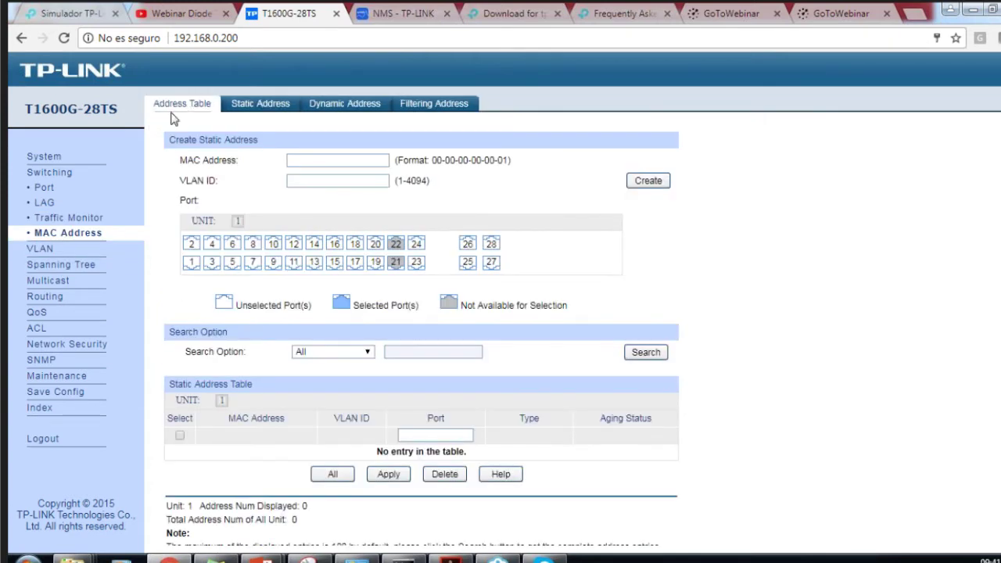
pyautogui.scroll(-1, 311, 405)
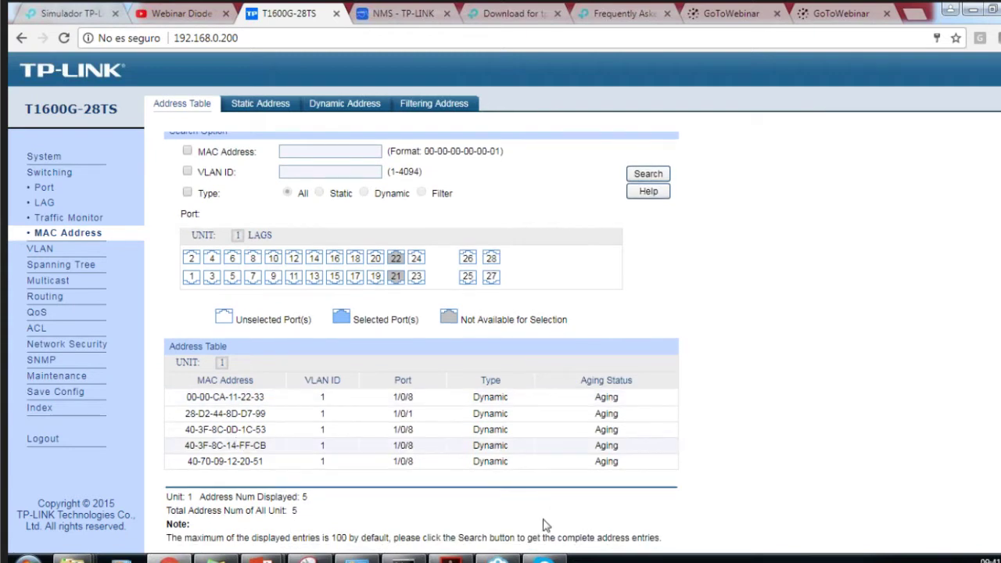
pyautogui.scroll(1, 359, 232)
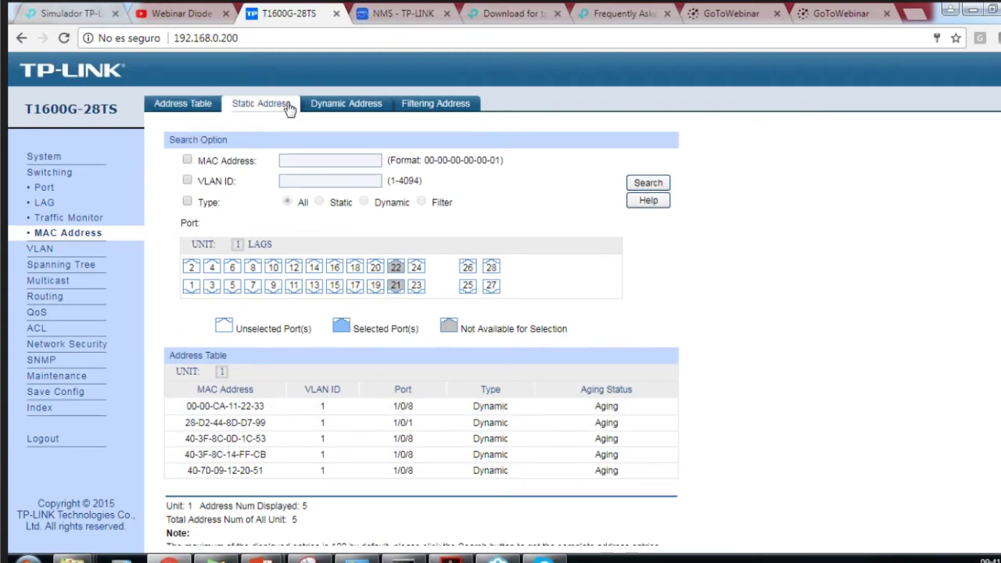
pyautogui.click(286, 106)
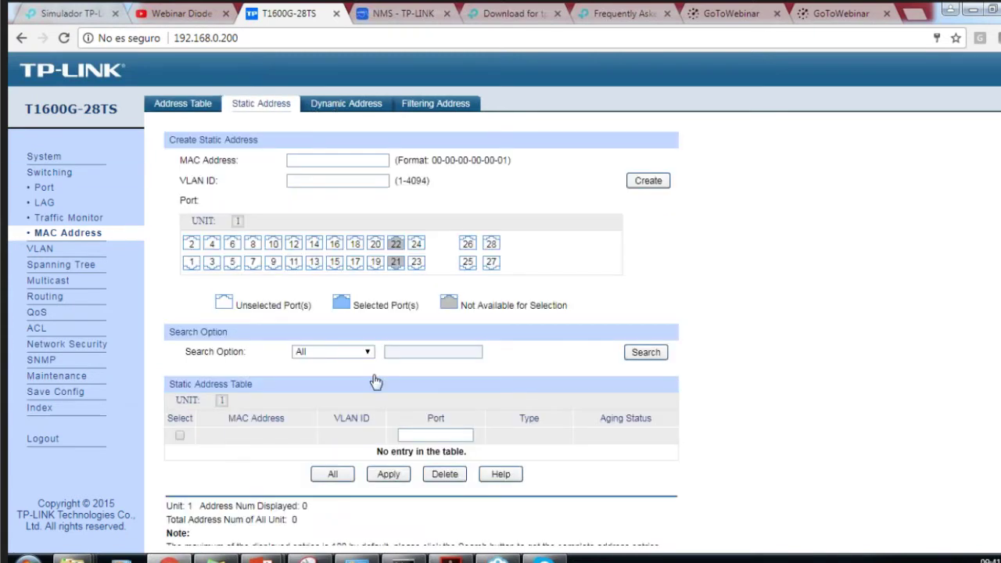
# Look through the 802.1Q VLAN, spanning tree, IGMP snooping, routing interface and static routing pages
pyautogui.click(65, 250)
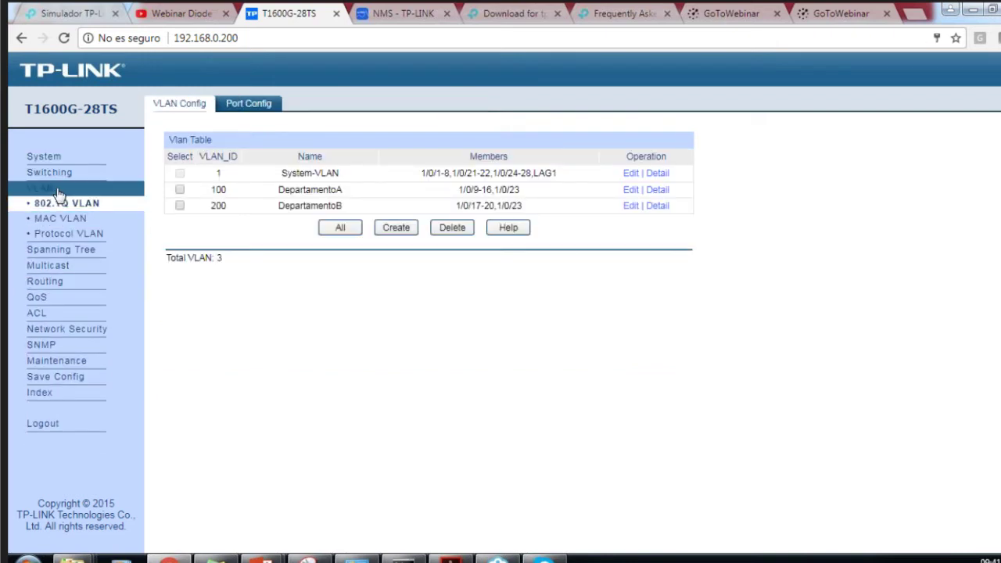
pyautogui.click(66, 256)
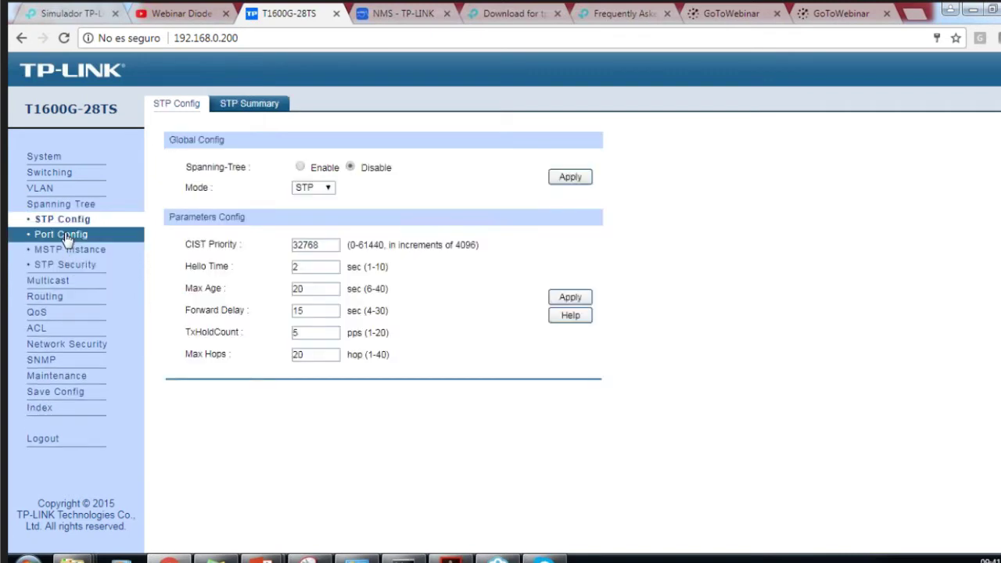
pyautogui.click(58, 285)
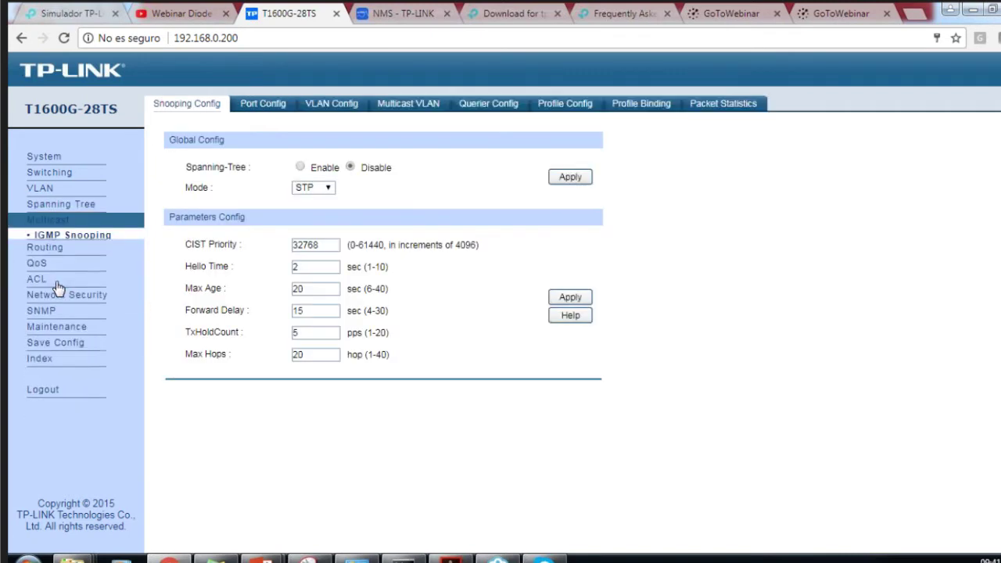
pyautogui.click(57, 279)
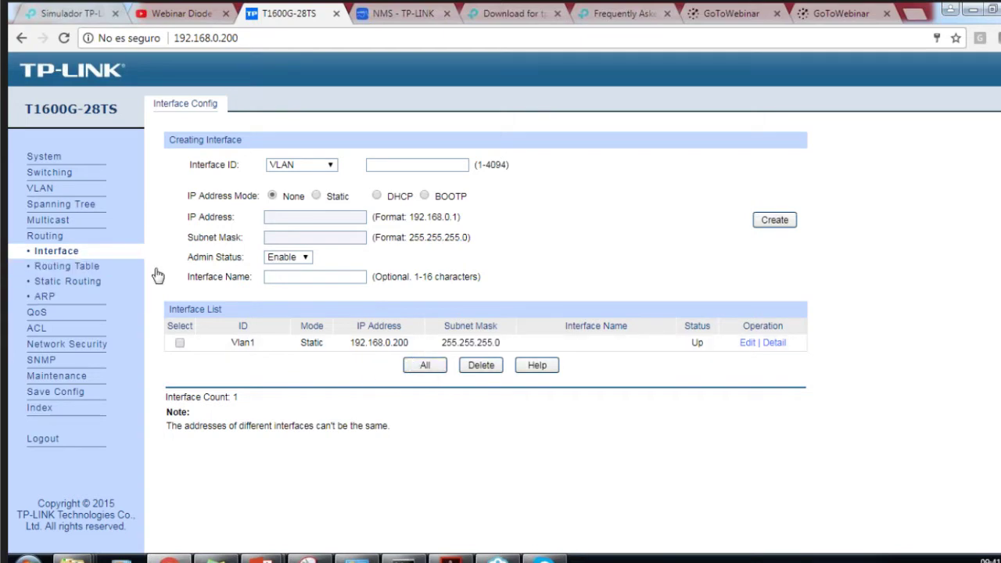
pyautogui.click(69, 280)
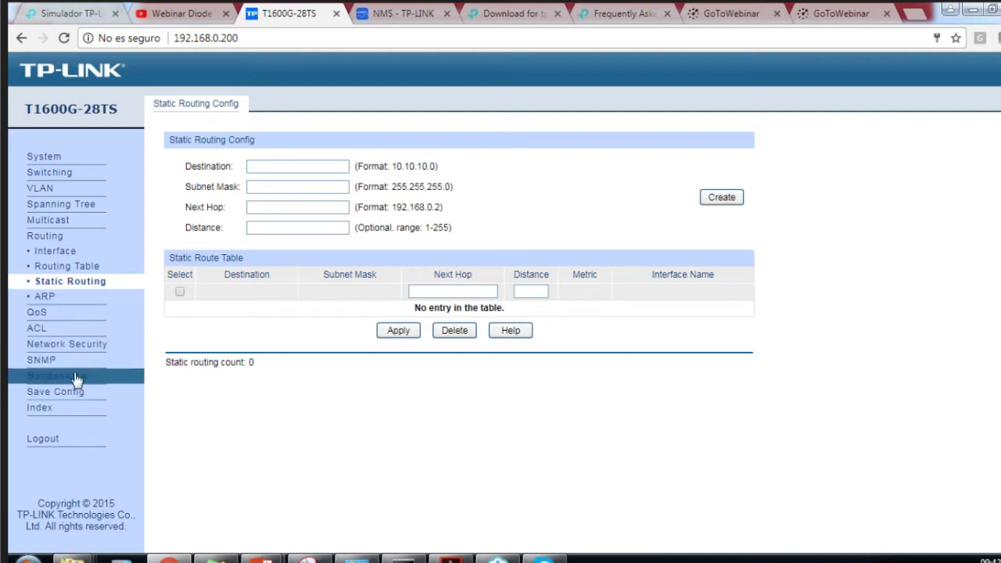
# Review the network security settings, covering IP-MAC binding and the 802.1X global, port and RADIUS configuration
pyautogui.click(76, 344)
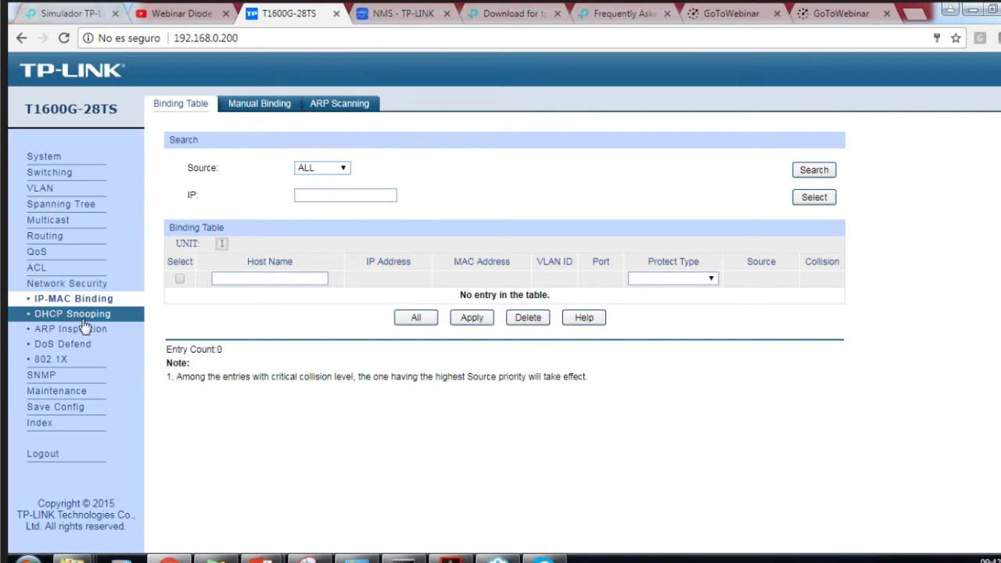
pyautogui.click(85, 365)
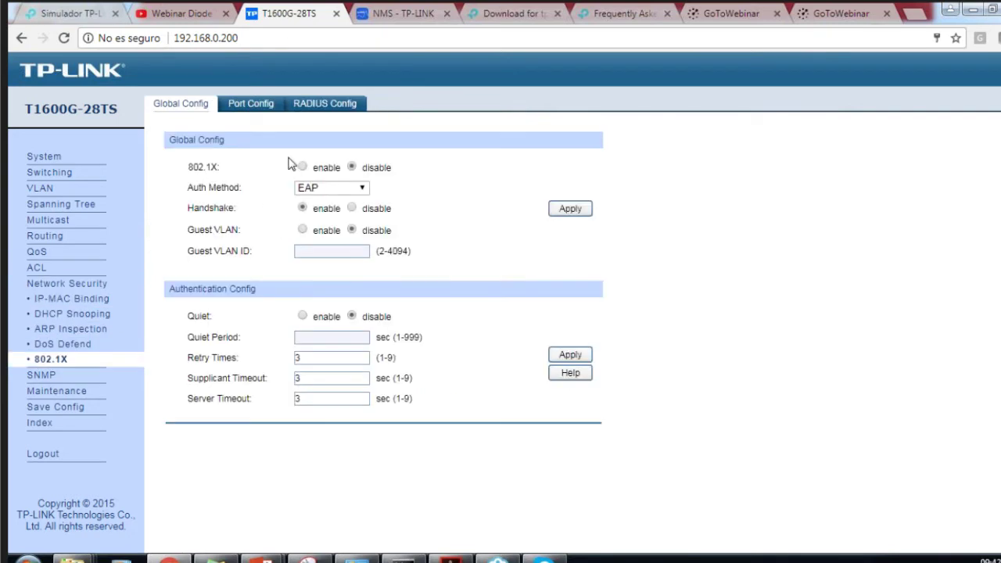
pyautogui.click(311, 105)
pyautogui.click(254, 108)
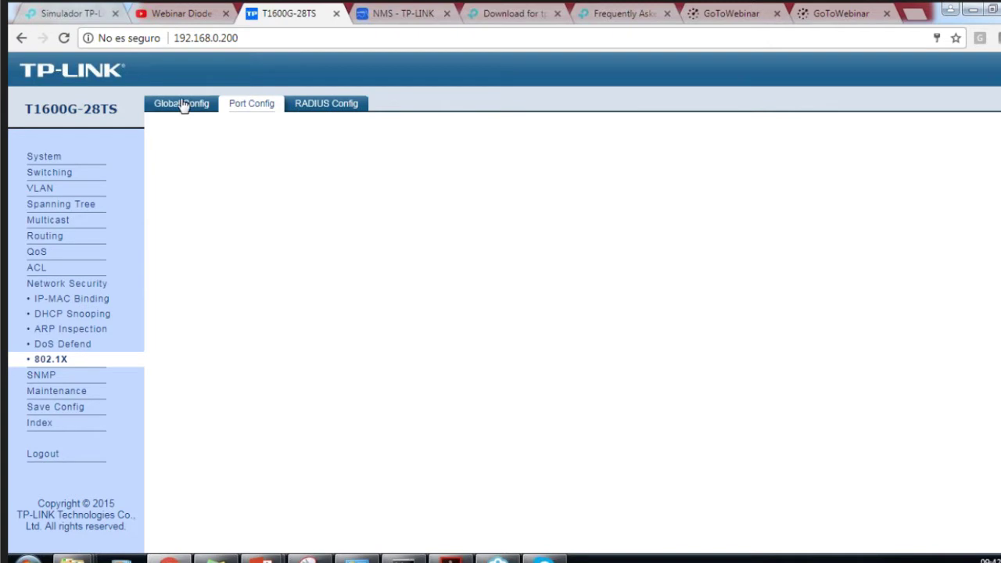
pyautogui.click(178, 105)
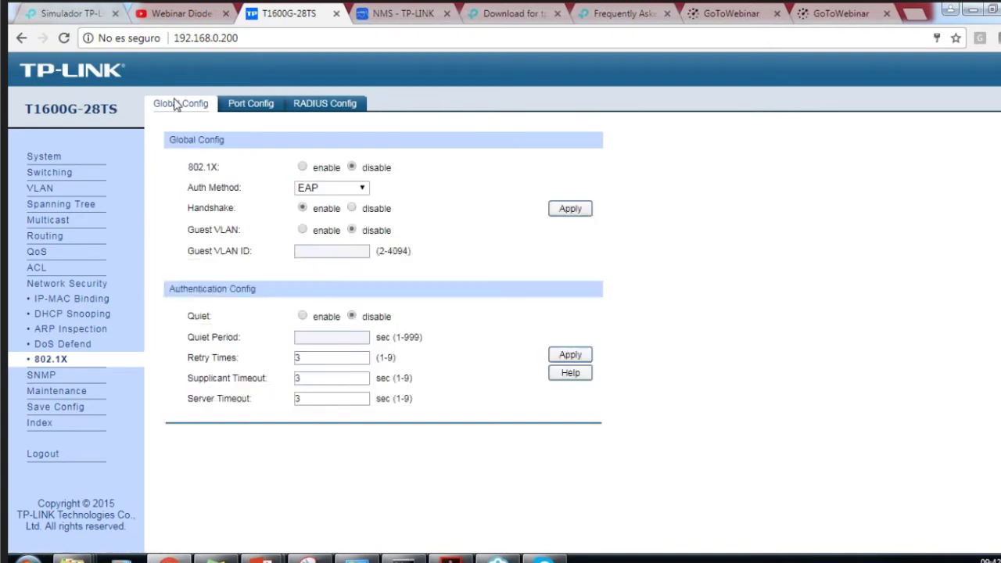
# View the CPU and memory monitors, and open the configuration save prompt, dismissing it without saving
pyautogui.click(79, 392)
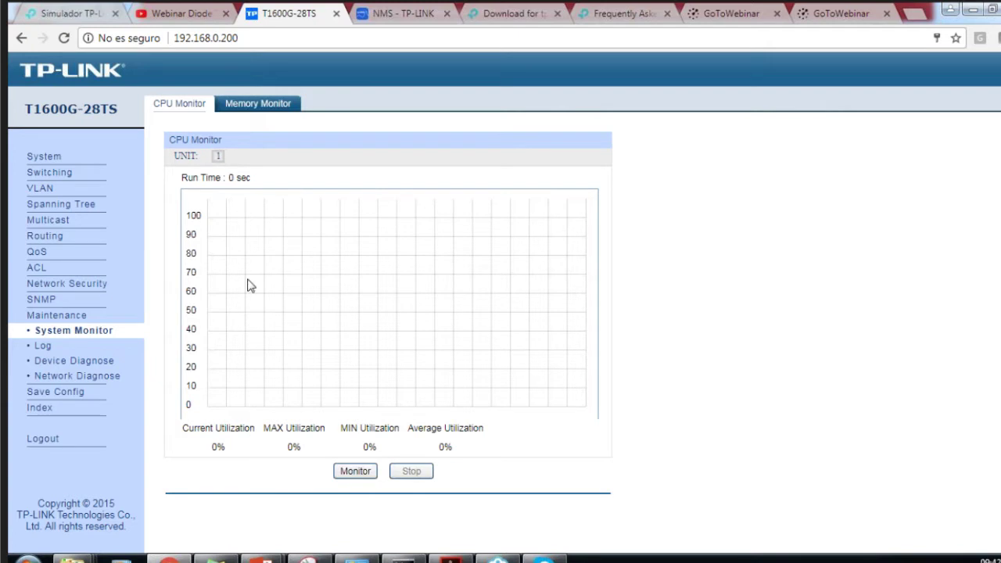
pyautogui.click(272, 100)
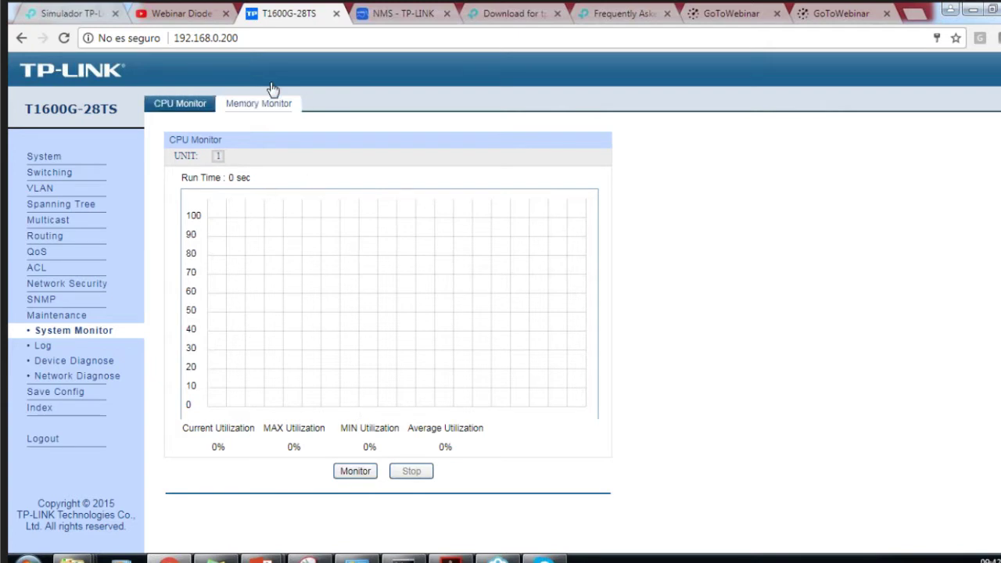
pyautogui.click(175, 110)
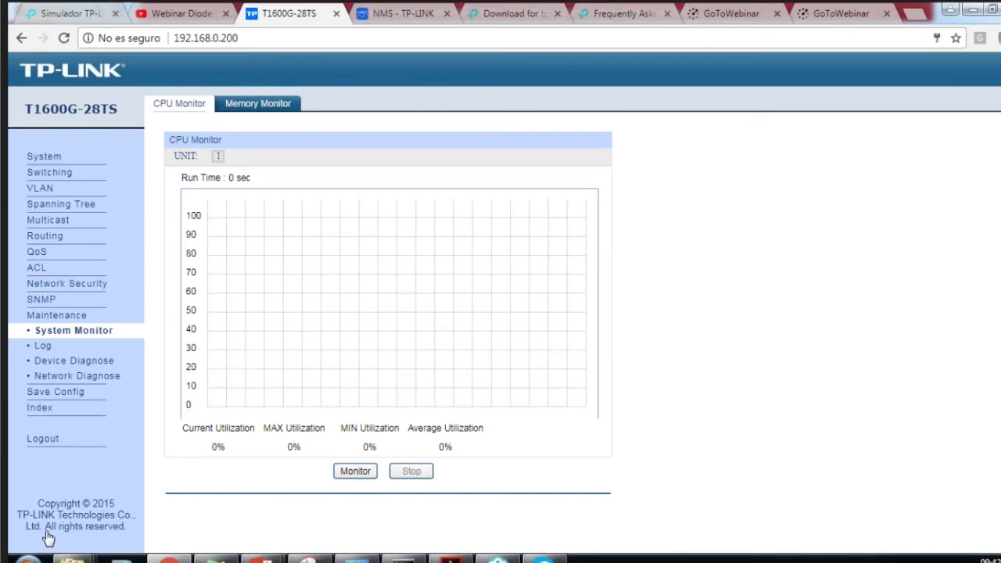
pyautogui.click(48, 391)
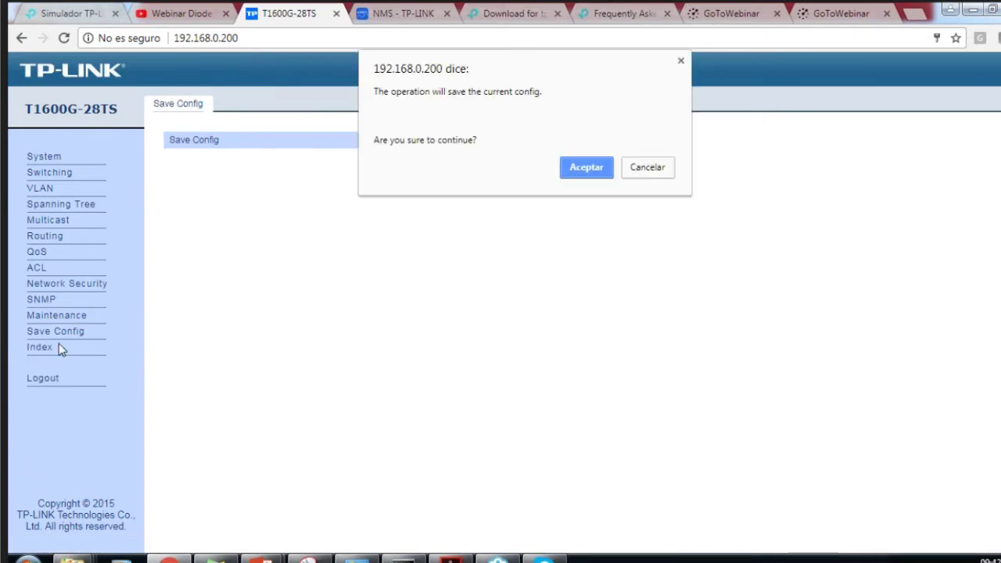
pyautogui.click(680, 61)
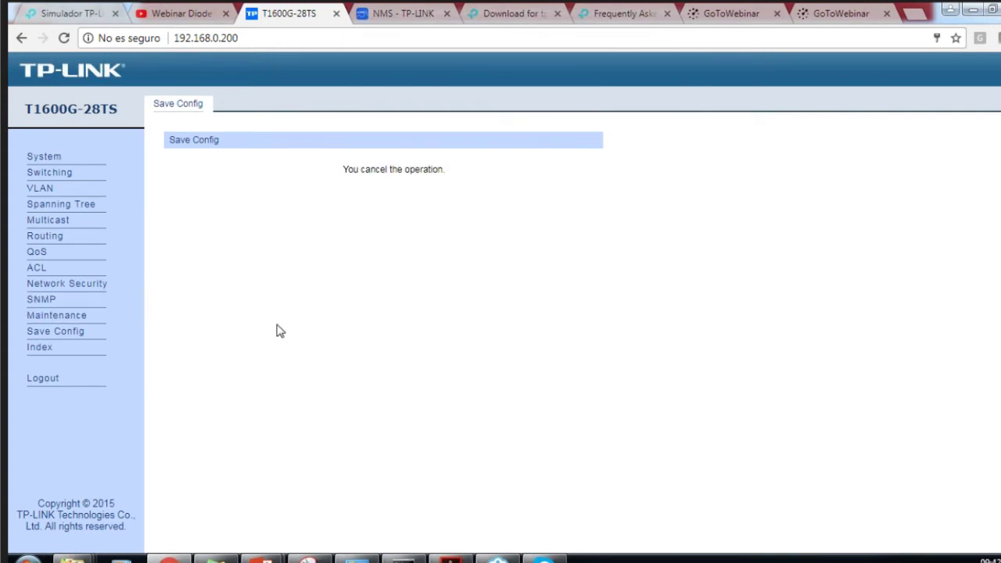
# Review the system summary and the routing interface settings of Vlan1, returning to the interface list without changes
pyautogui.click(69, 158)
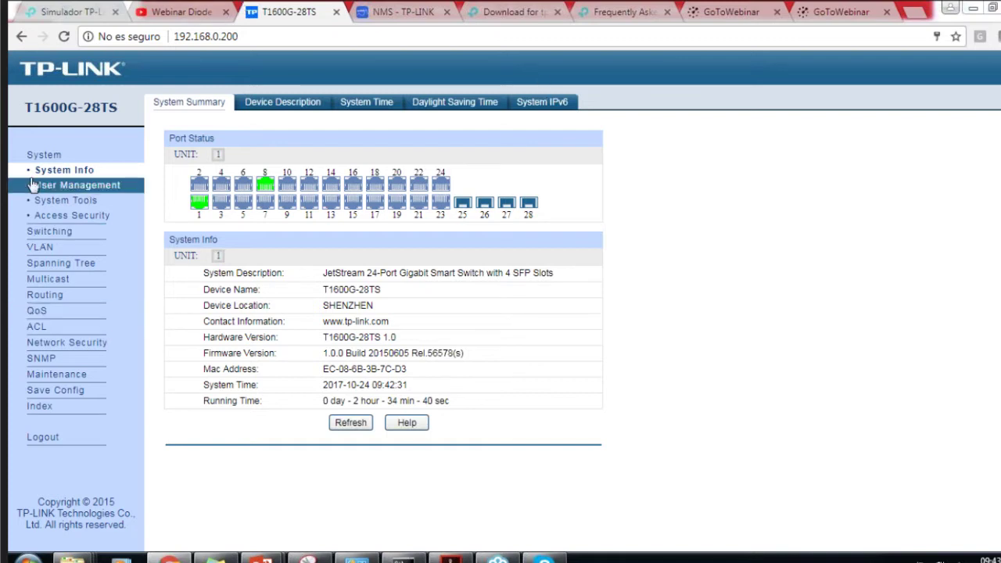
pyautogui.click(56, 295)
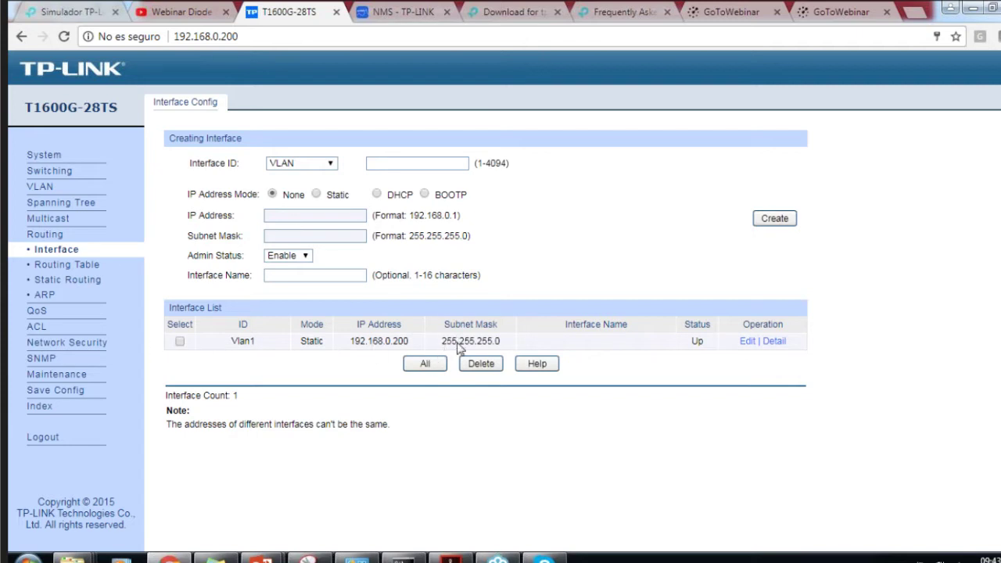
pyautogui.click(746, 342)
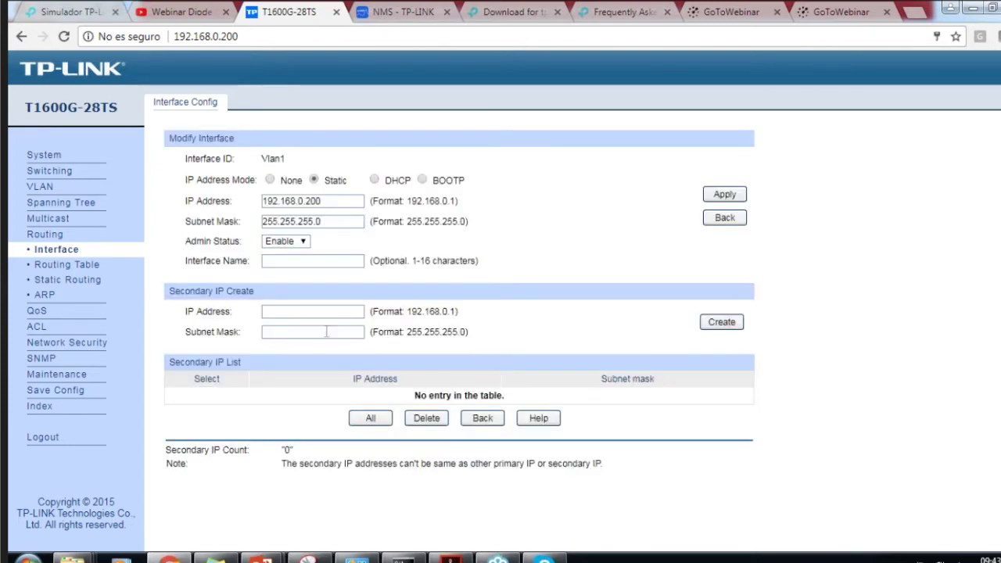
pyautogui.click(320, 202)
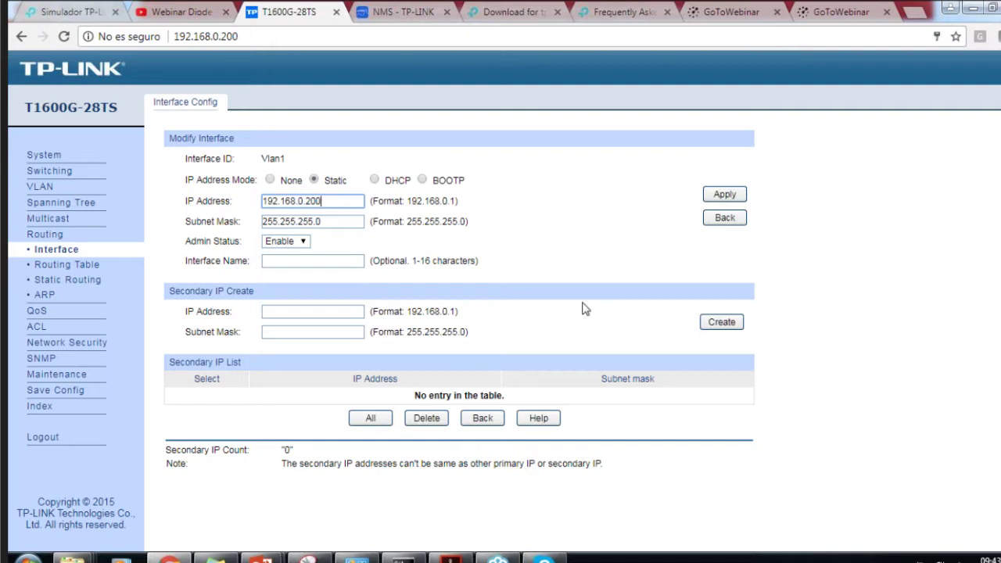
pyautogui.click(895, 317)
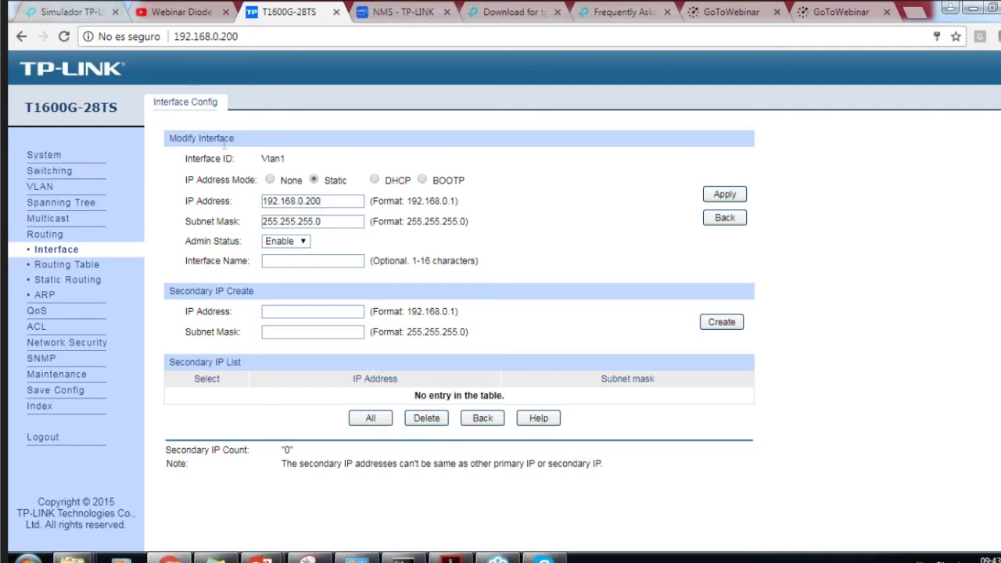
pyautogui.click(69, 253)
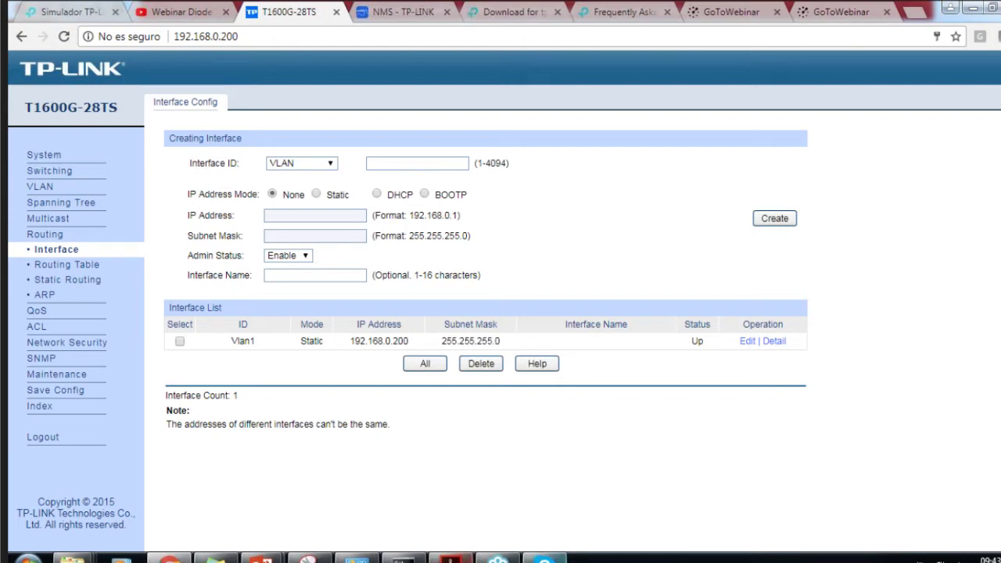
# Switch to the Webinar Switches Macrotics presentation in PowerPoint, present the VLAN diagram on slide 24, and return to the switch page in the browser
pyautogui.moveTo(260, 558)
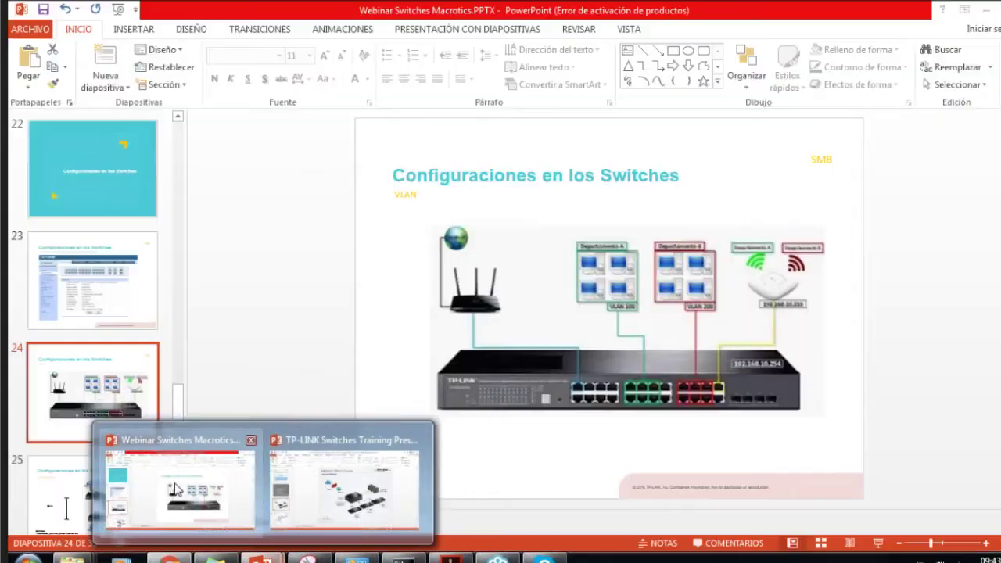
pyautogui.click(218, 489)
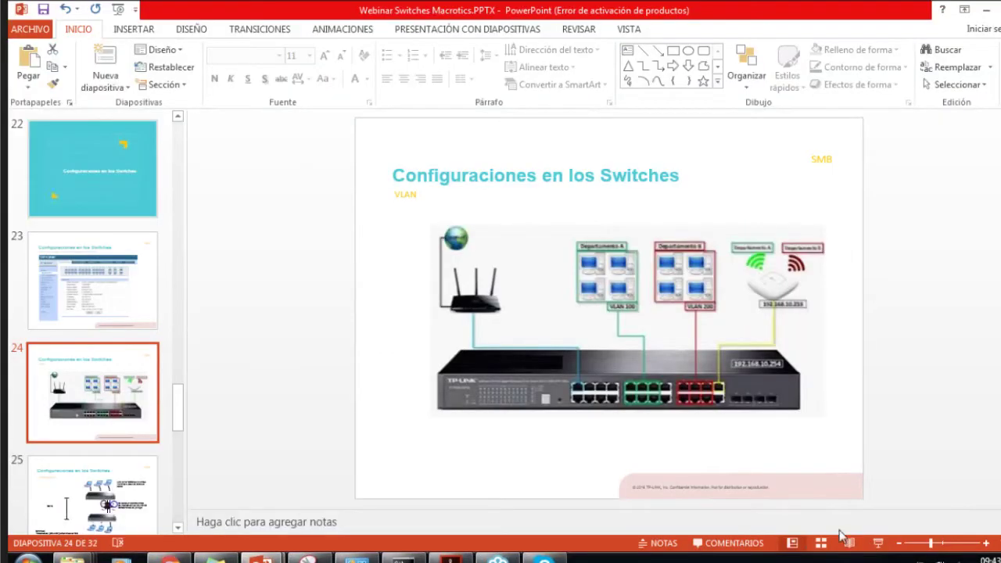
pyautogui.click(876, 543)
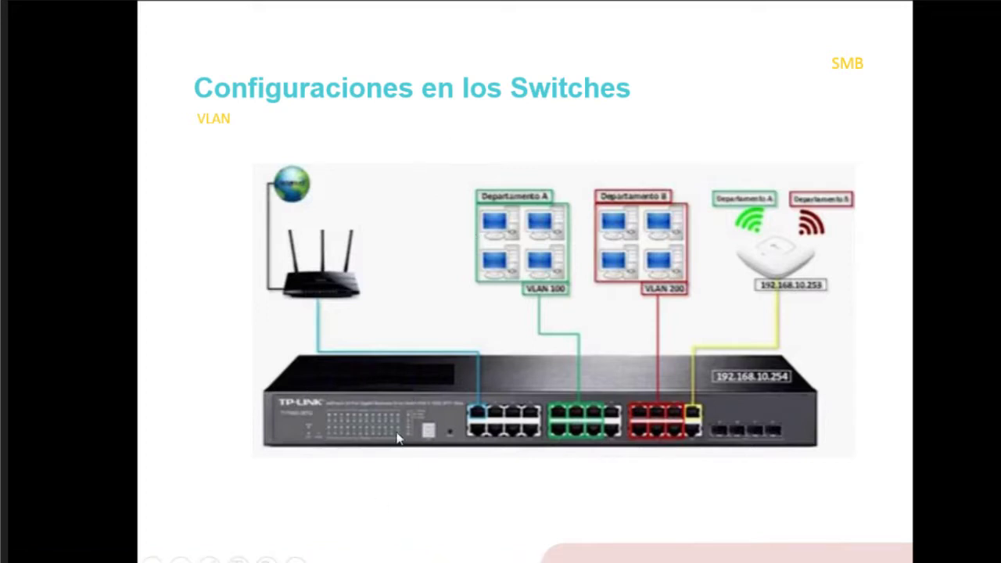
pyautogui.press('Escape')
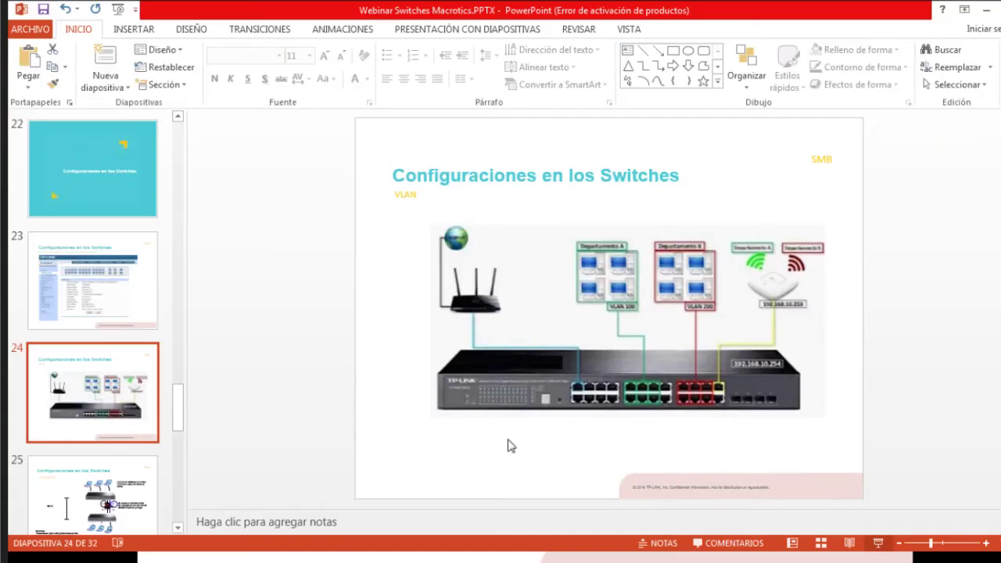
pyautogui.hotkey('shift', 'F5')
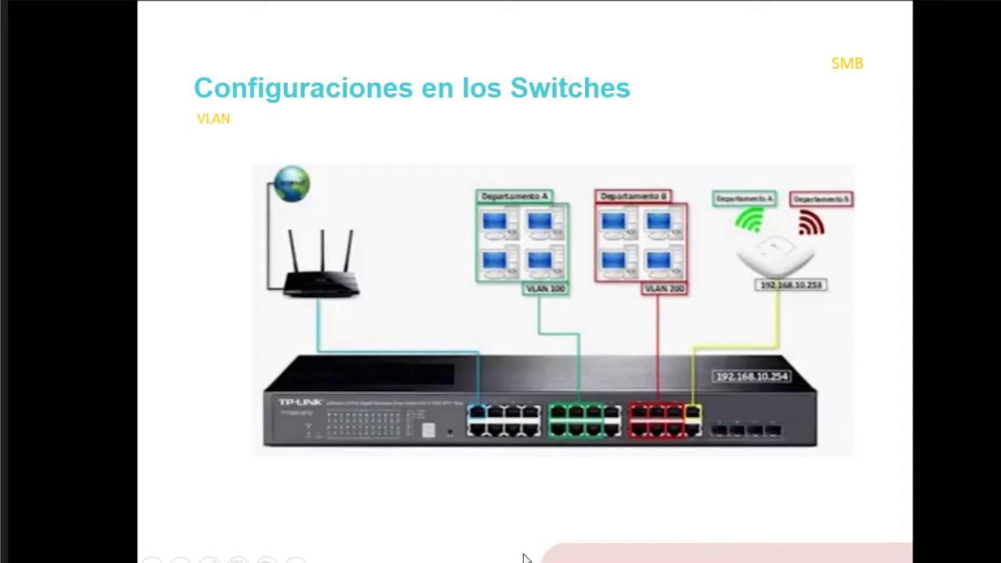
pyautogui.press('Escape')
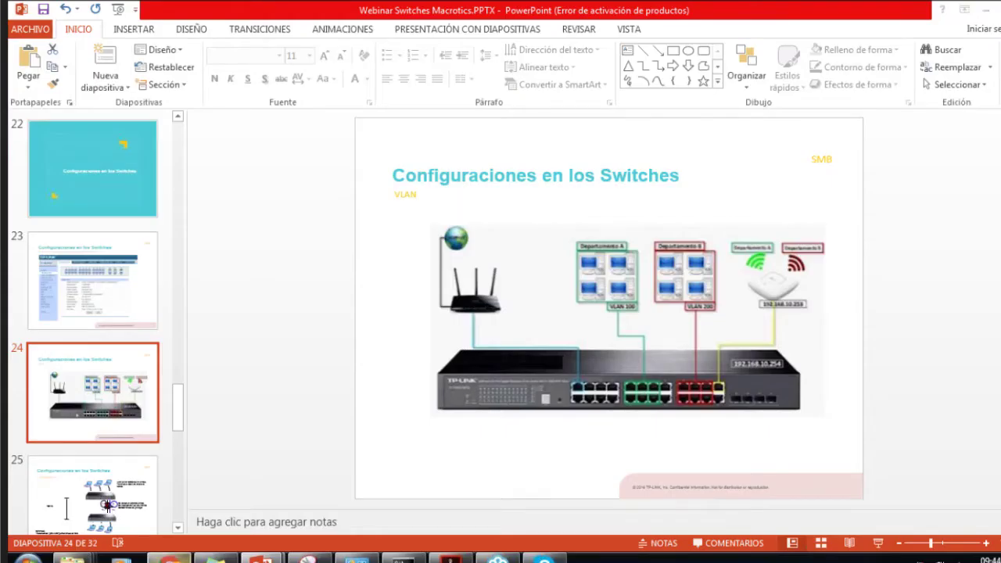
pyautogui.hotkey('alt', 'Tab')
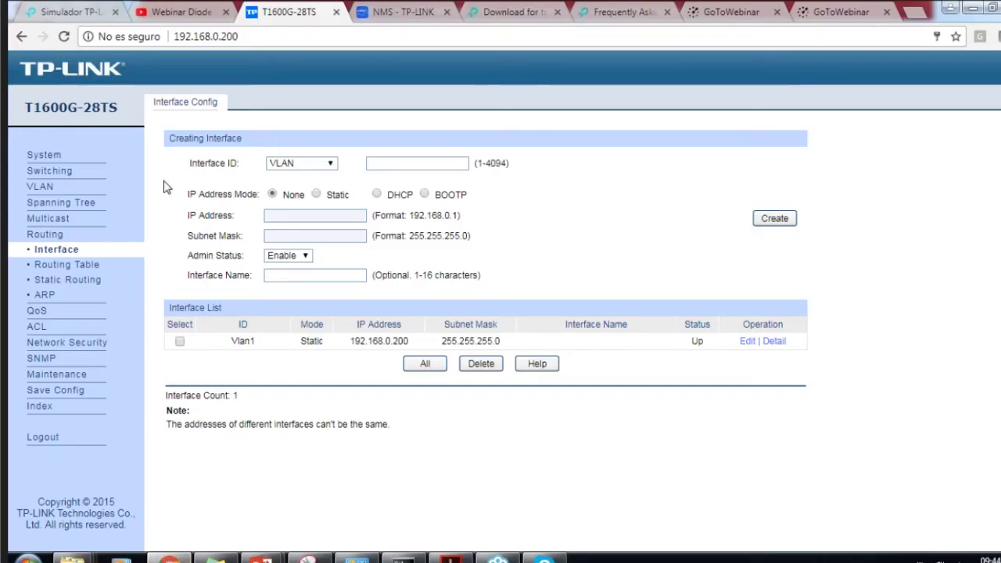
# Open the 802.1Q VLAN settings and review the port membership of VLAN 100 (DepartamentoA) and the PVIDs of the switch ports
pyautogui.click(56, 186)
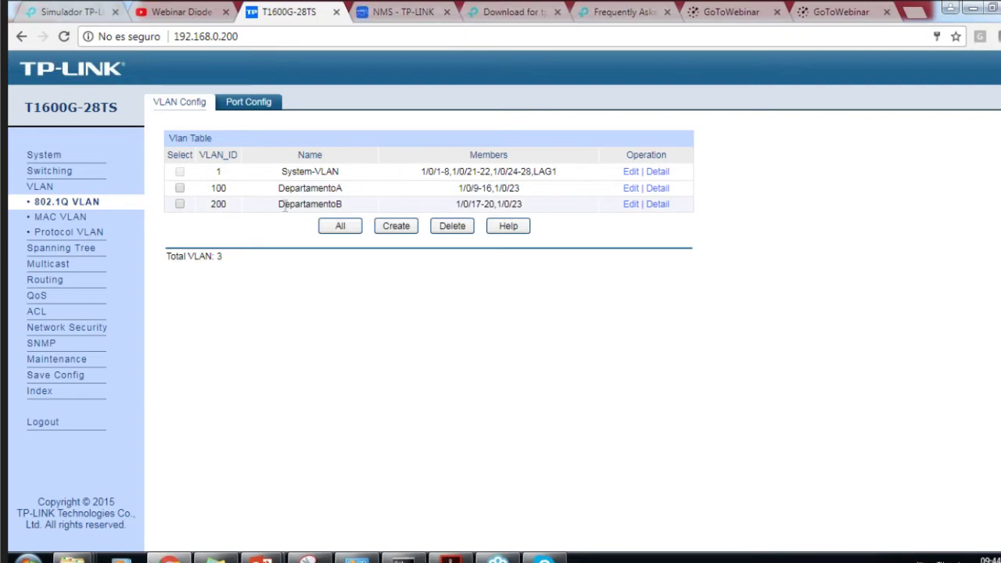
pyautogui.click(180, 188)
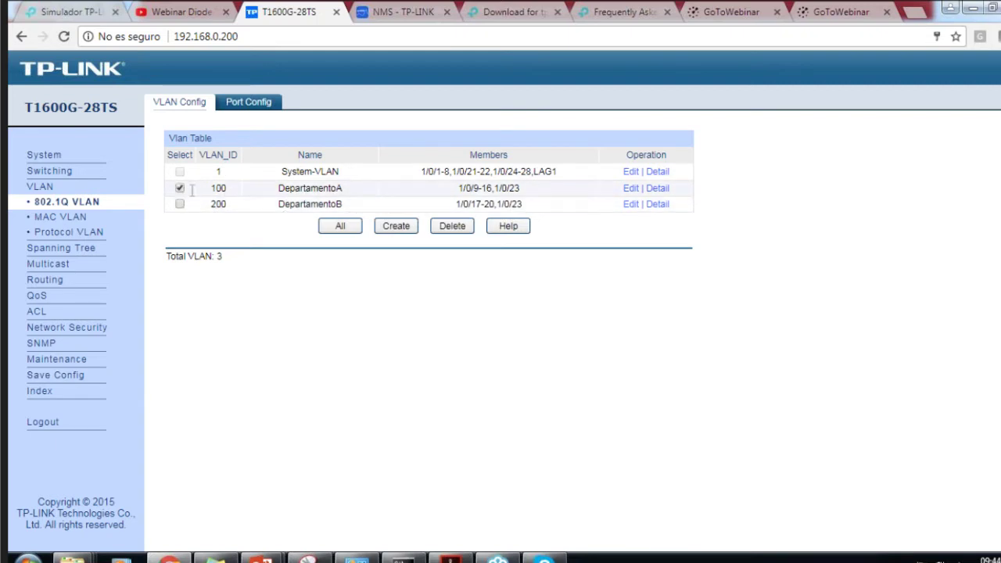
pyautogui.click(631, 188)
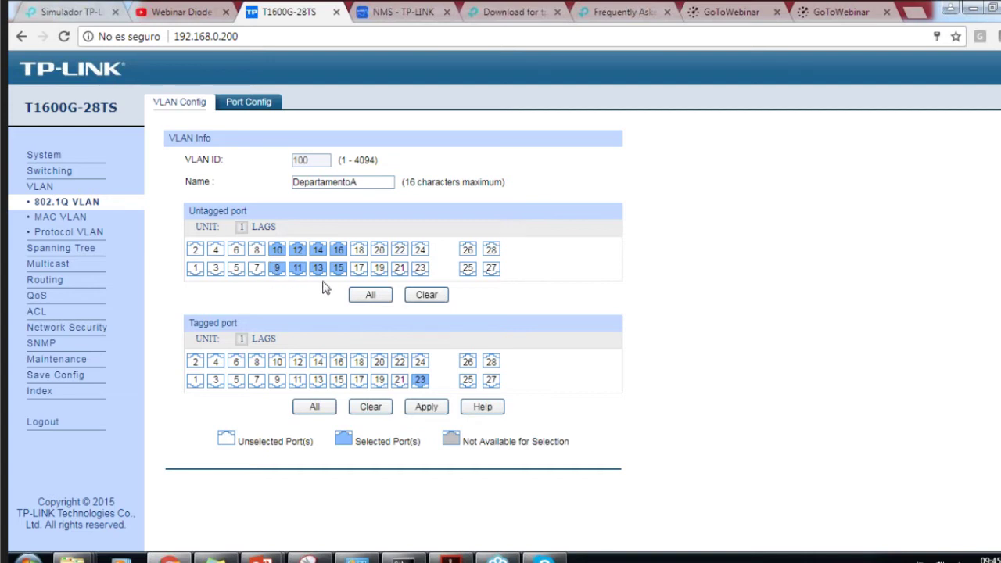
pyautogui.click(277, 267)
pyautogui.click(338, 268)
pyautogui.click(258, 104)
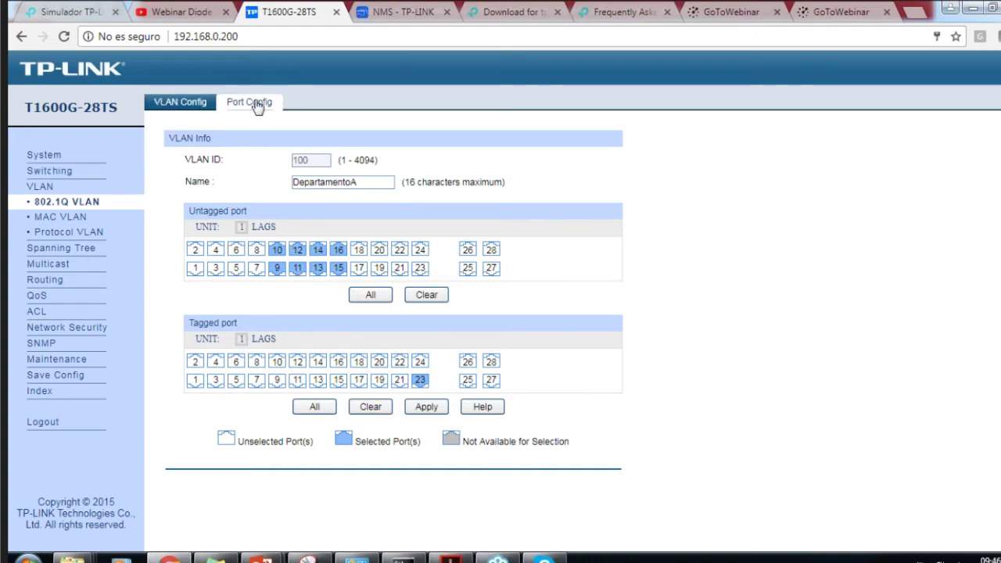
pyautogui.moveTo(598, 263); pyautogui.dragTo(603, 286)
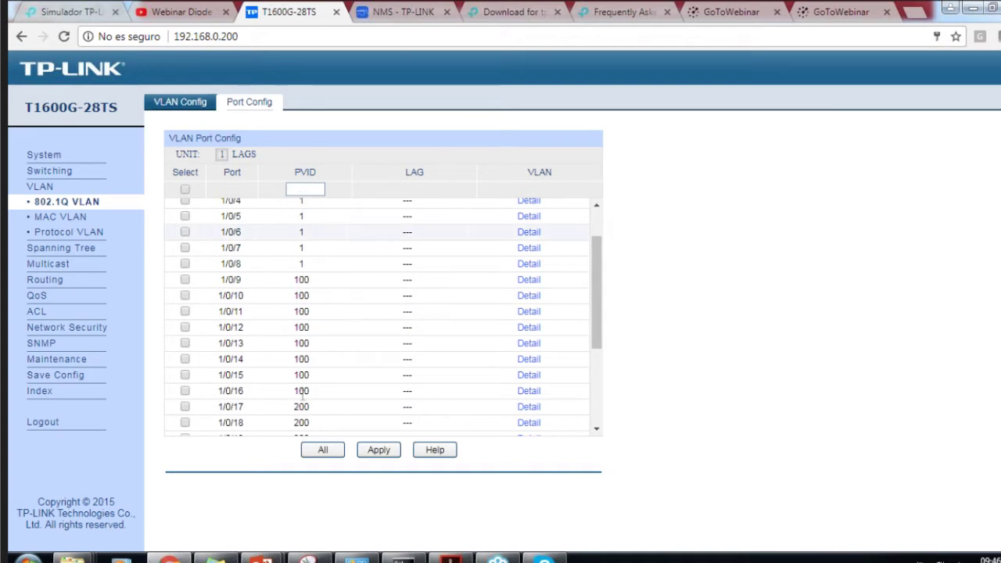
# Review the name and the untagged and tagged port selections of VLAN 200 (DepartamentoB) in the 802.1Q VLAN settings
pyautogui.click(167, 106)
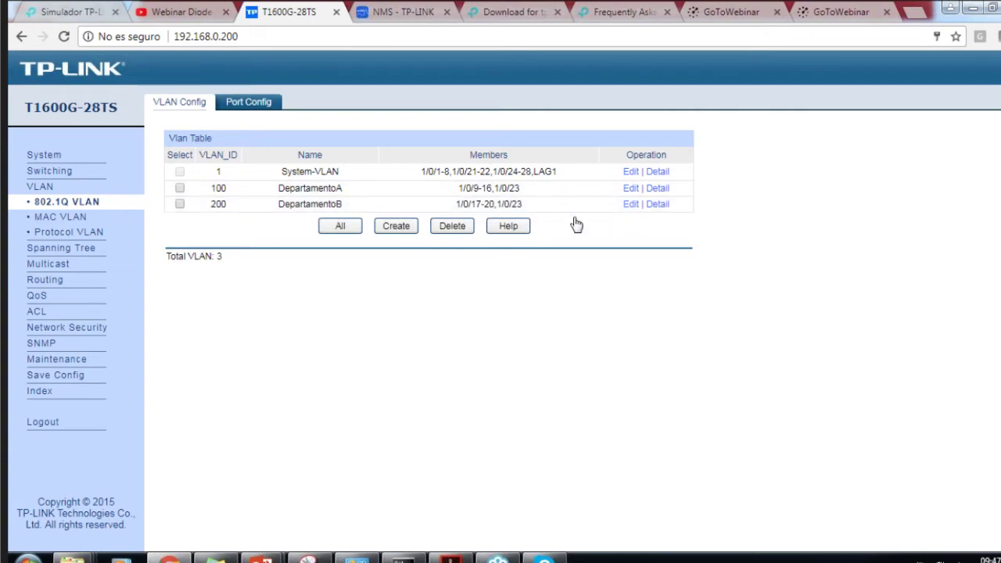
pyautogui.click(630, 205)
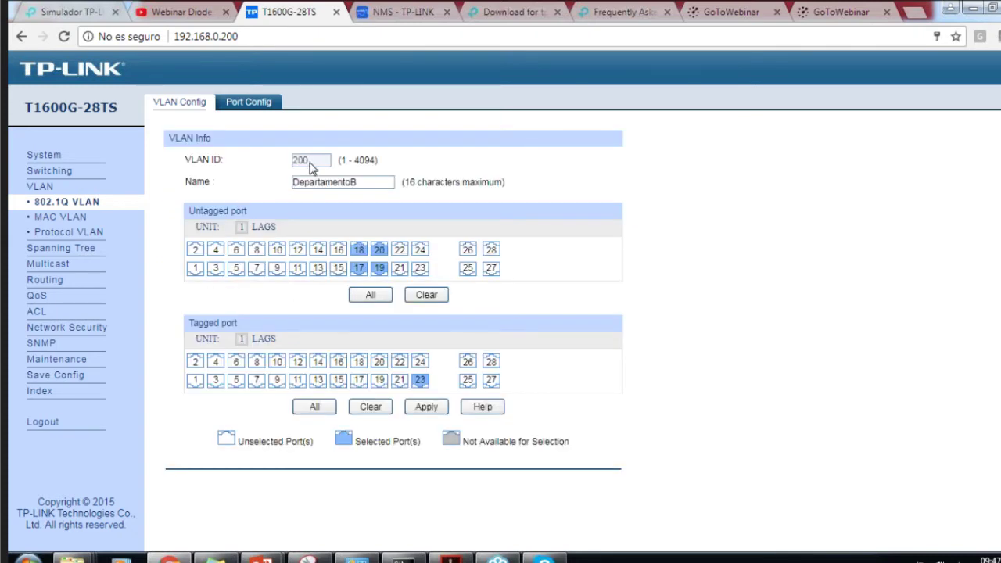
pyautogui.click(383, 181)
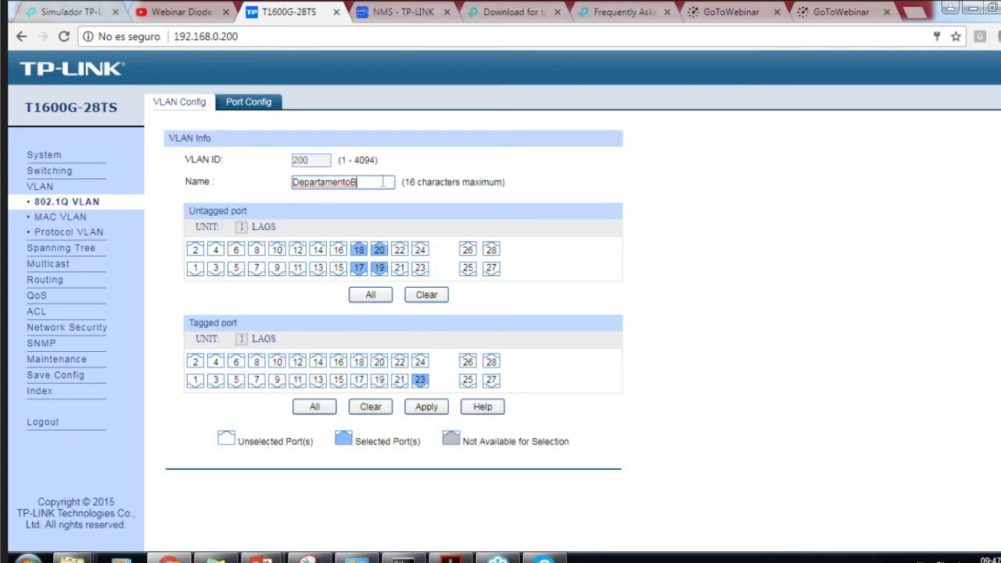
pyautogui.click(723, 216)
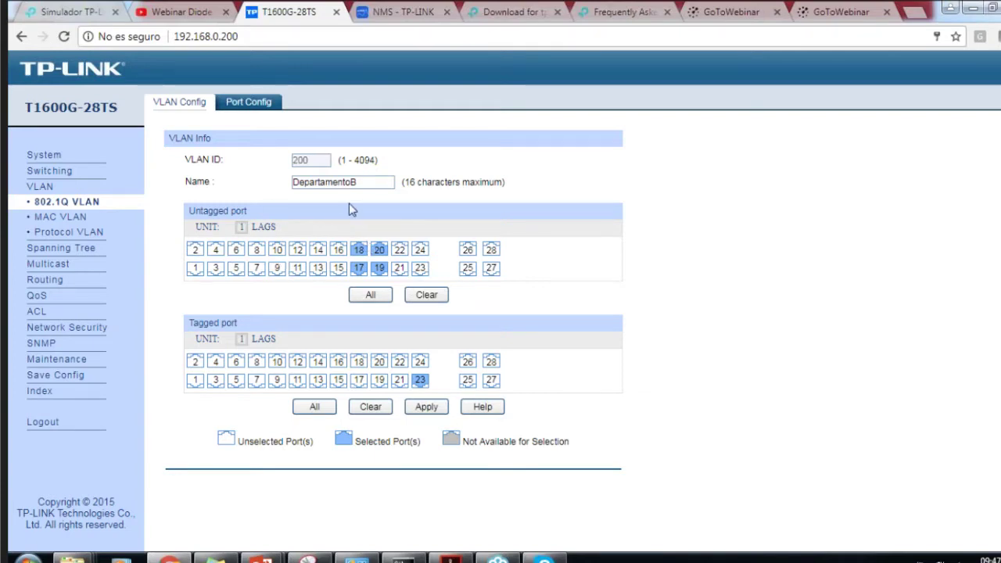
pyautogui.click(358, 267)
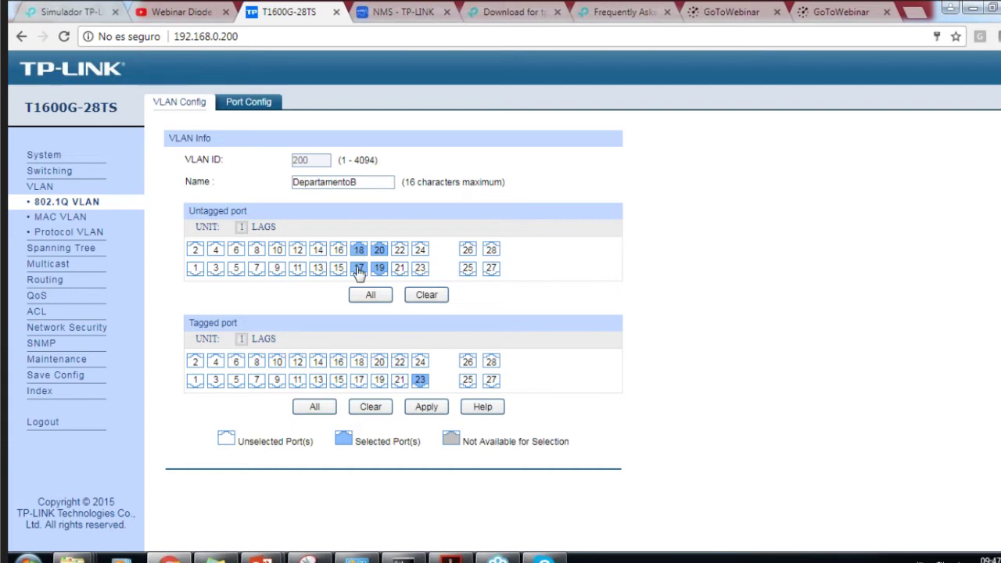
pyautogui.click(378, 267)
pyautogui.click(376, 269)
pyautogui.click(427, 383)
pyautogui.click(45, 218)
pyautogui.click(66, 202)
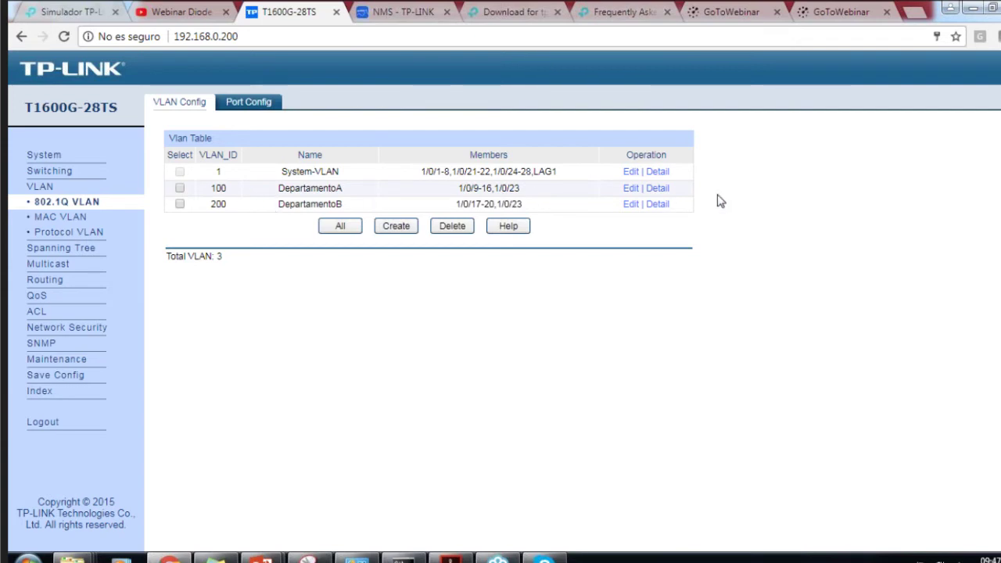
pyautogui.click(630, 203)
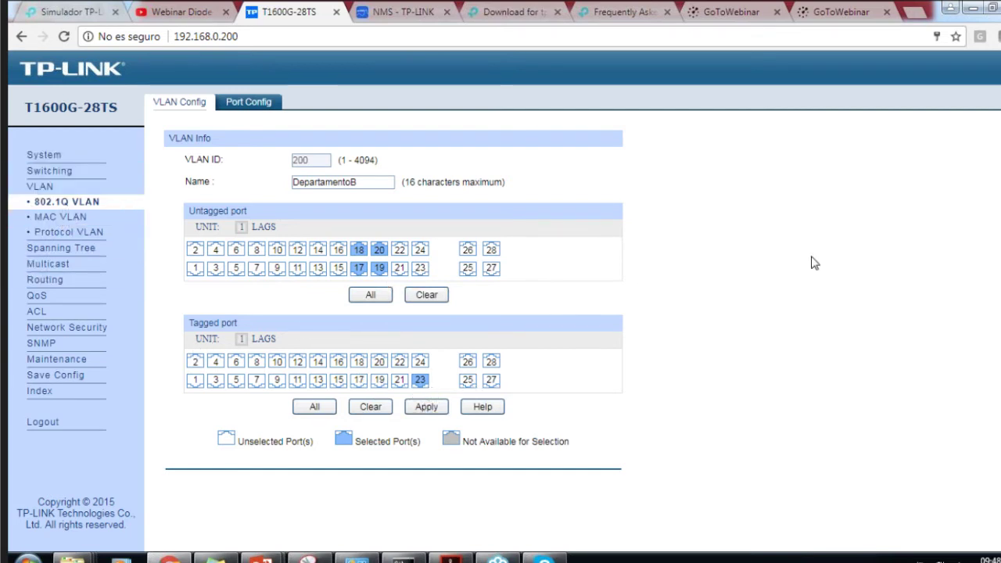
pyautogui.click(36, 190)
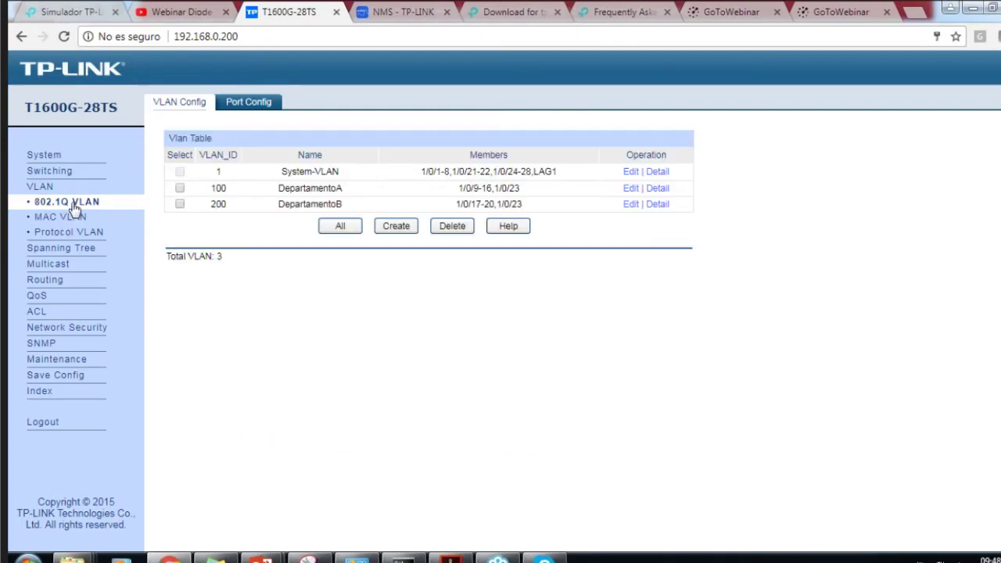
pyautogui.click(629, 205)
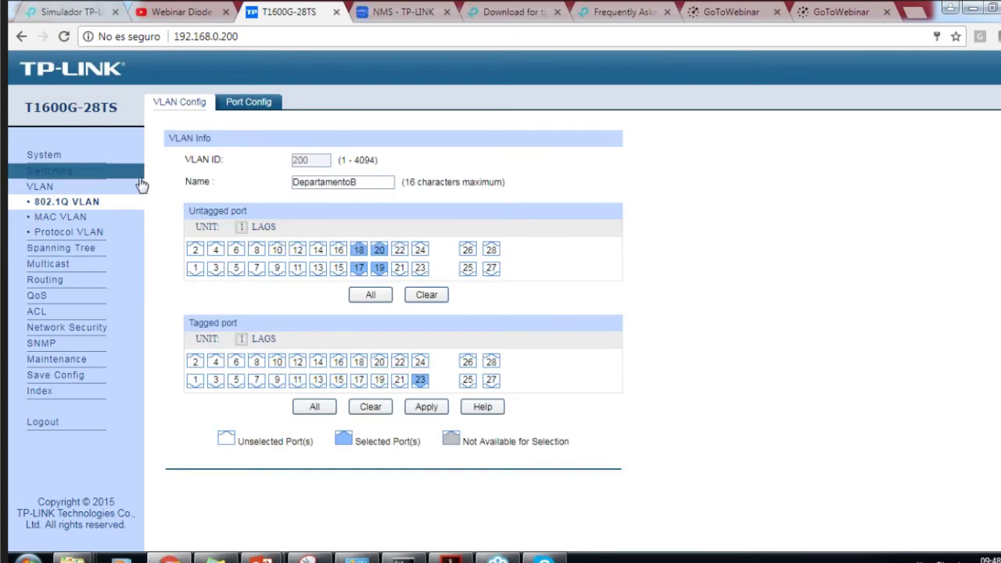
# Set the PVID of ports 1/0/17 through 1/0/20 to 200 in the VLAN port configuration and submit the change
pyautogui.click(233, 105)
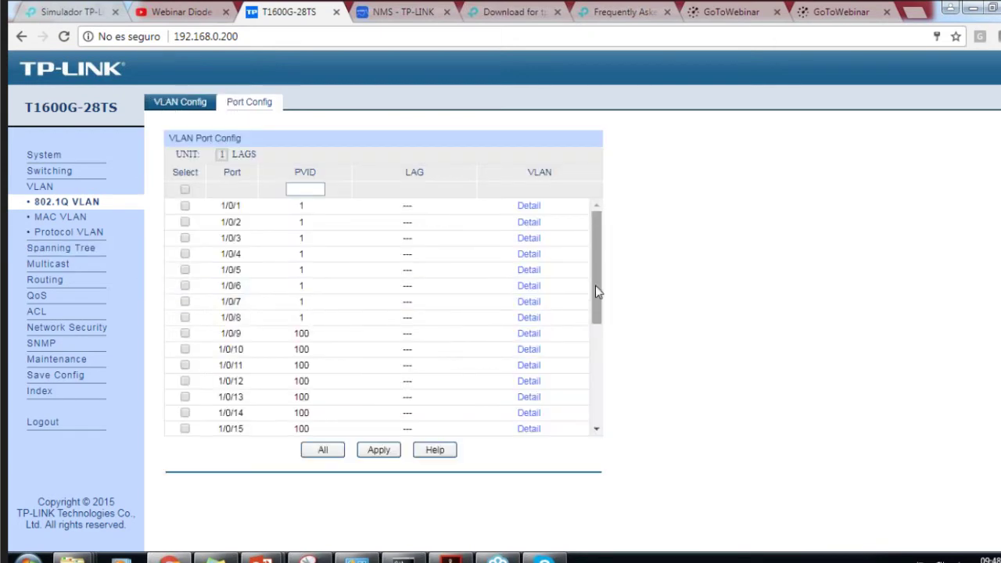
pyautogui.moveTo(597, 286); pyautogui.dragTo(587, 420)
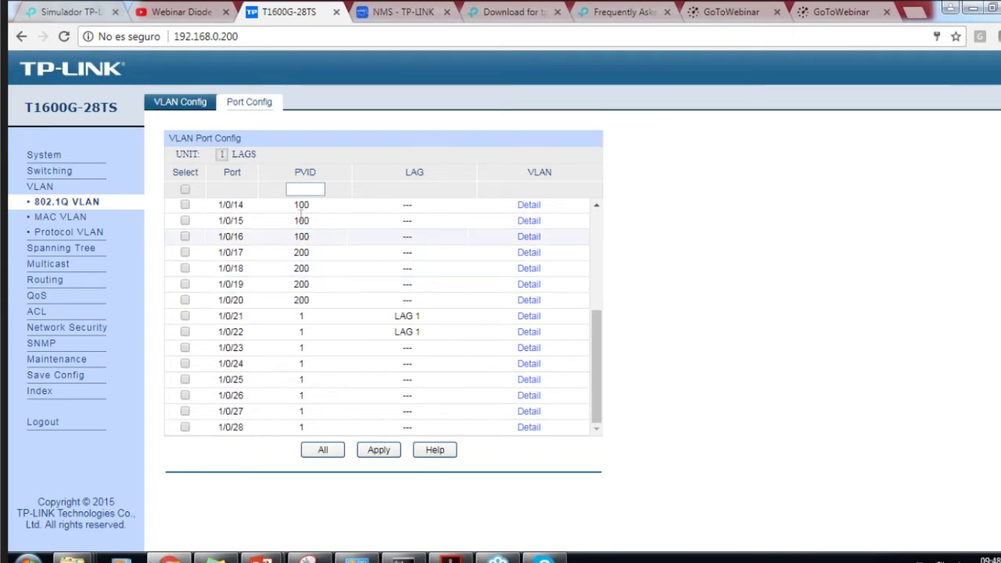
pyautogui.click(293, 189)
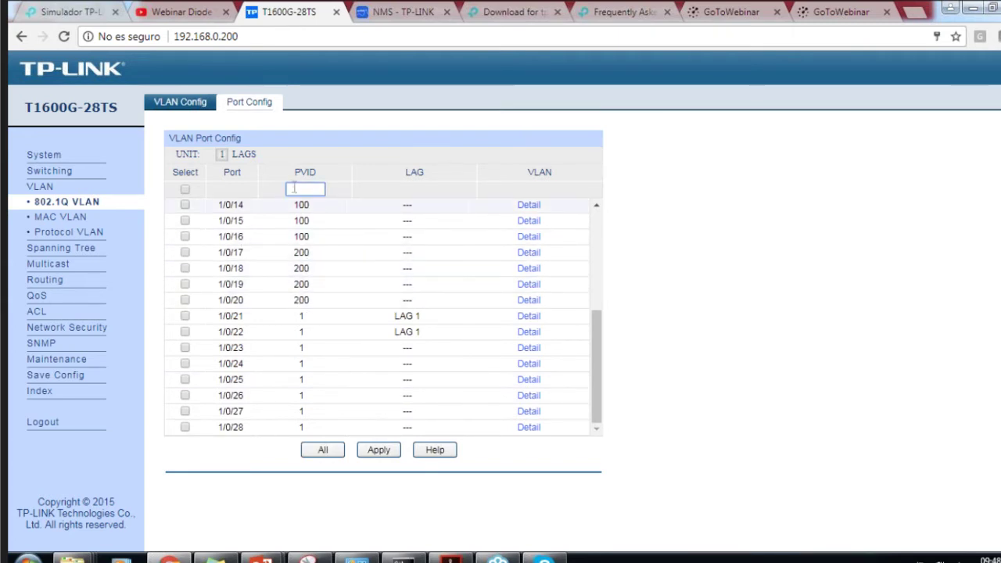
pyautogui.write('200')
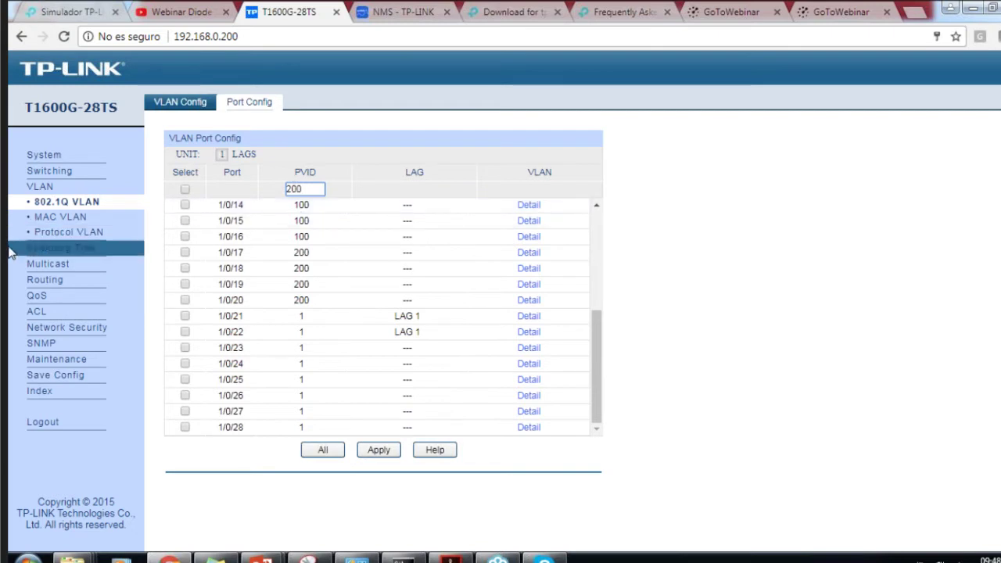
pyautogui.click(185, 251)
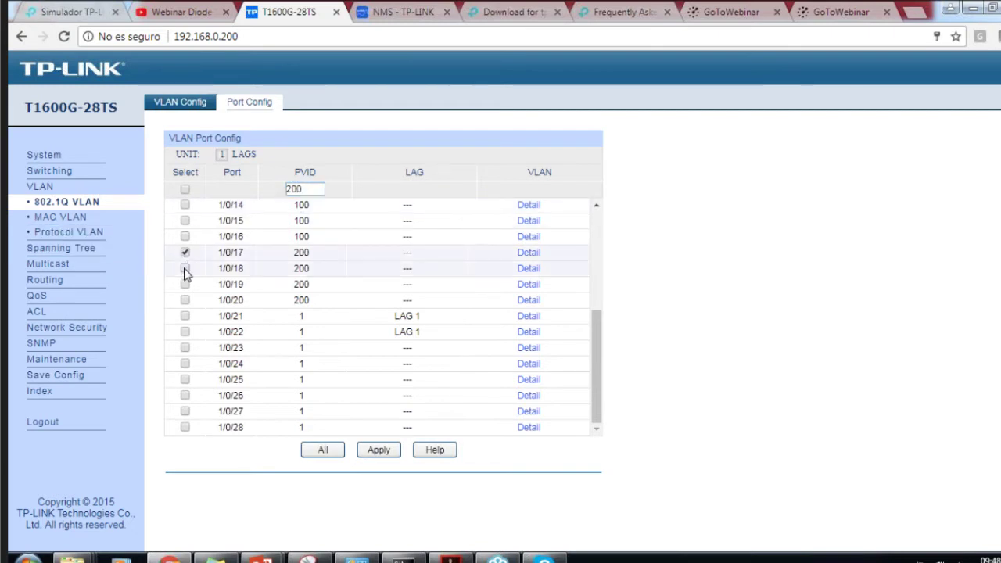
pyautogui.click(184, 269)
pyautogui.click(185, 284)
pyautogui.click(185, 299)
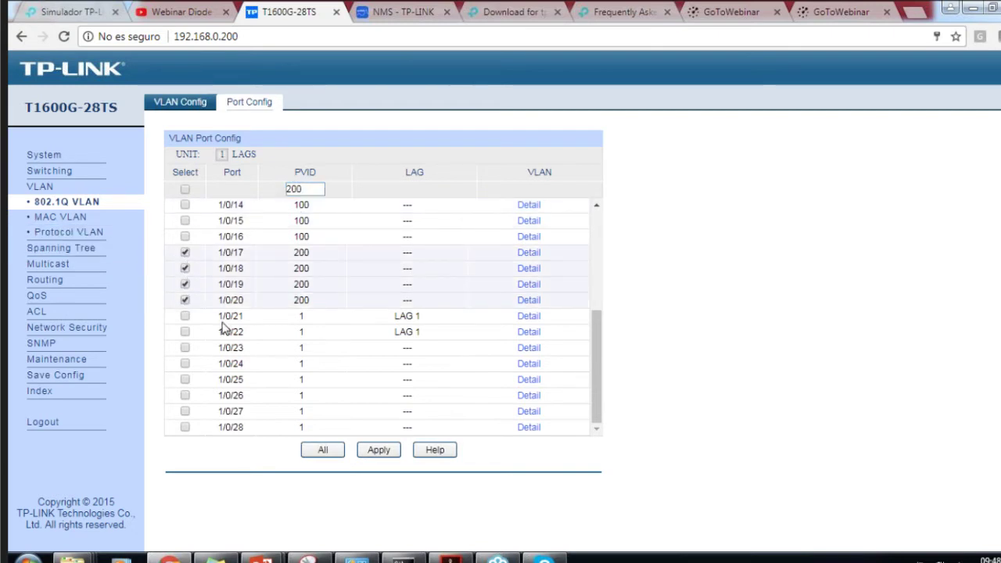
pyautogui.click(361, 453)
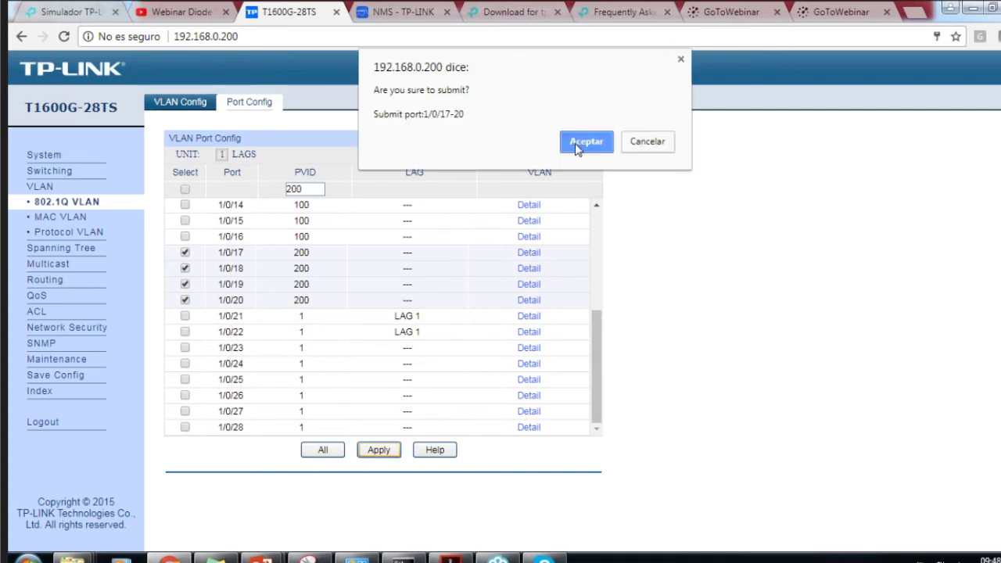
pyautogui.click(582, 141)
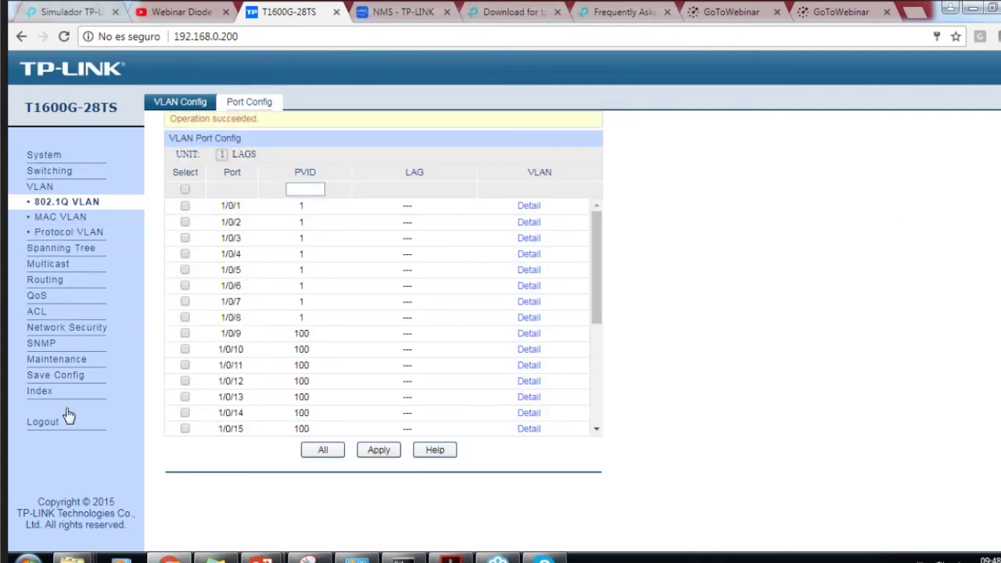
# Save the current switch configuration and reopen the settings of VLAN 200 (DepartamentoB)
pyautogui.click(66, 377)
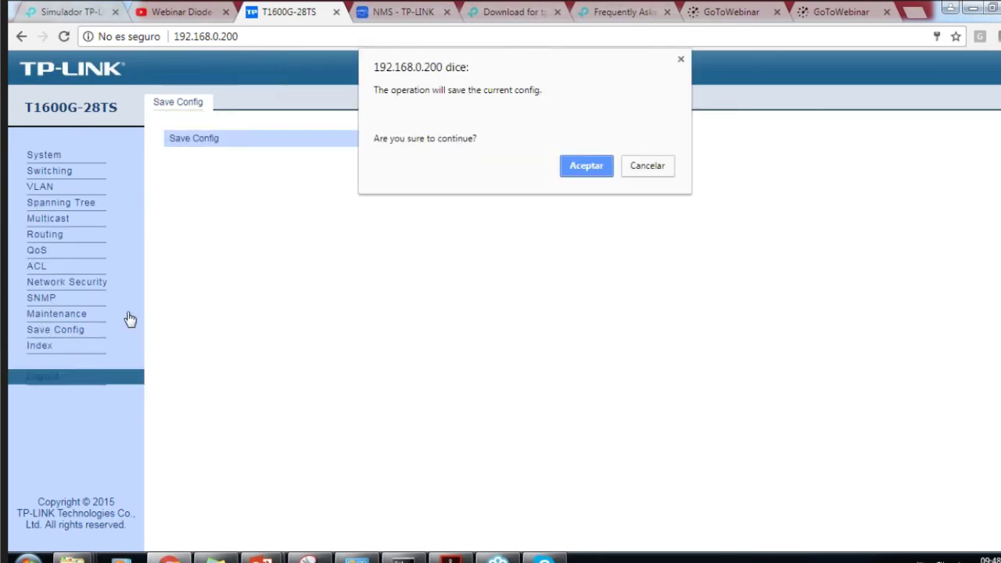
pyautogui.click(594, 167)
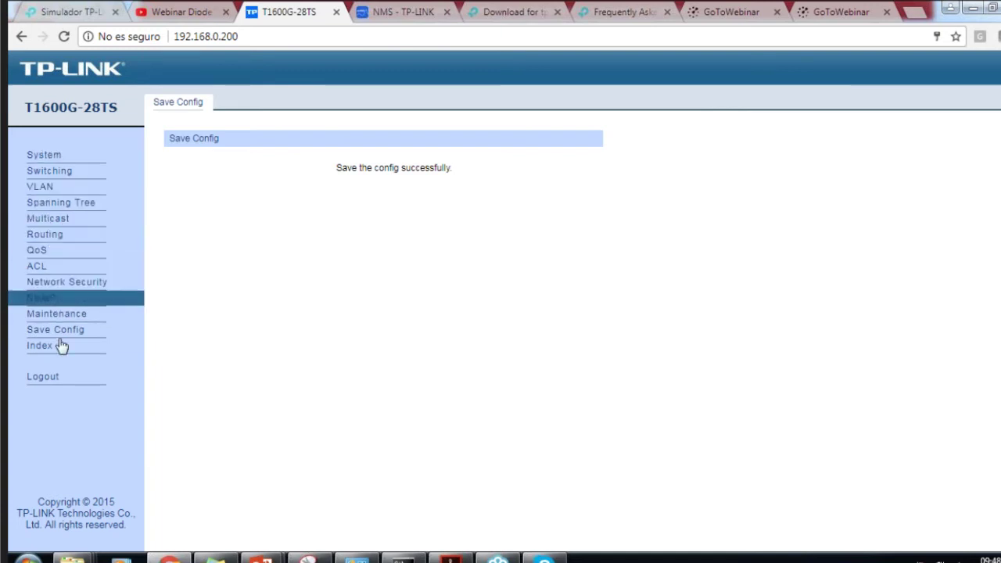
pyautogui.click(43, 188)
pyautogui.click(99, 205)
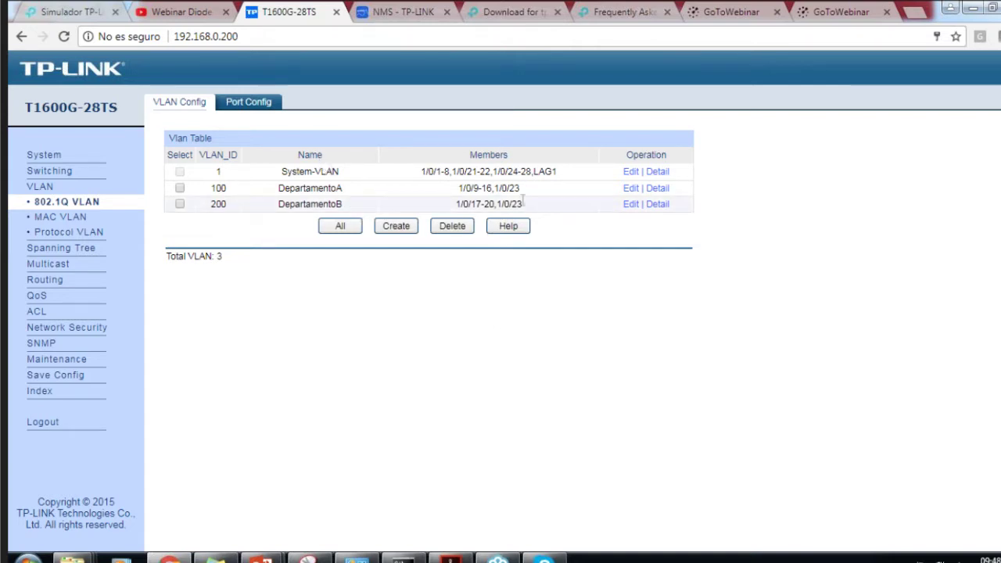
pyautogui.click(628, 204)
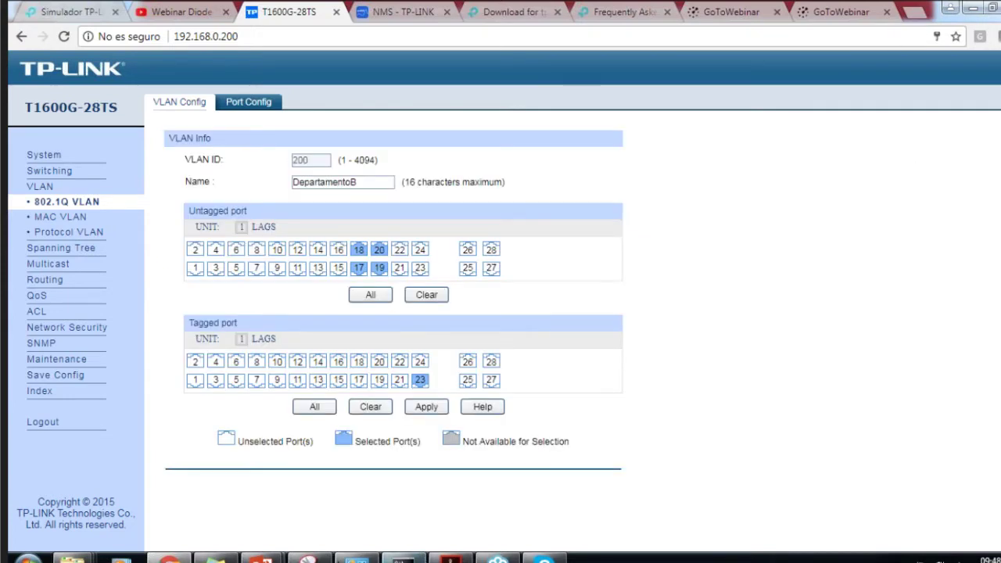
pyautogui.click(840, 12)
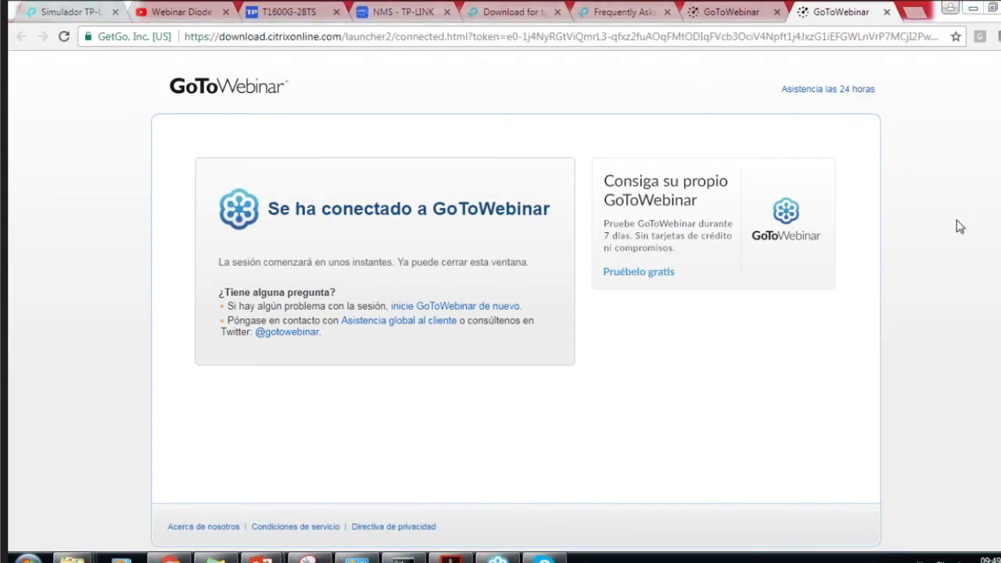
pyautogui.click(729, 11)
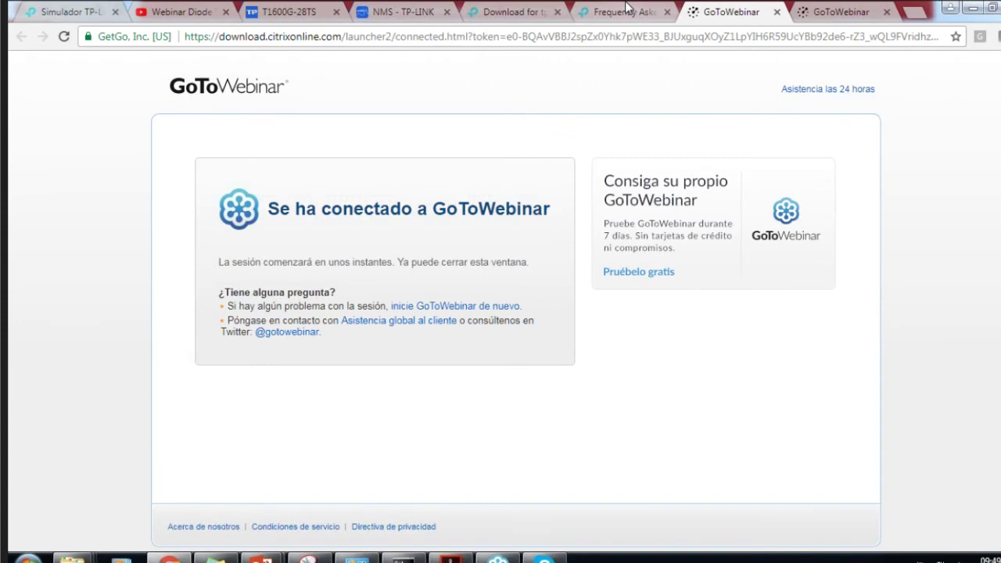
pyautogui.click(640, 9)
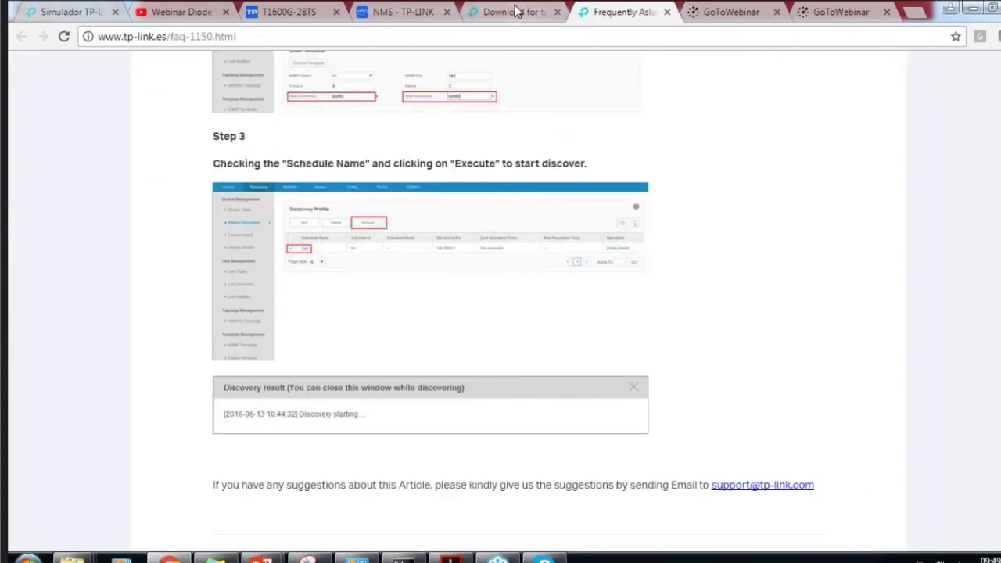
pyautogui.click(287, 12)
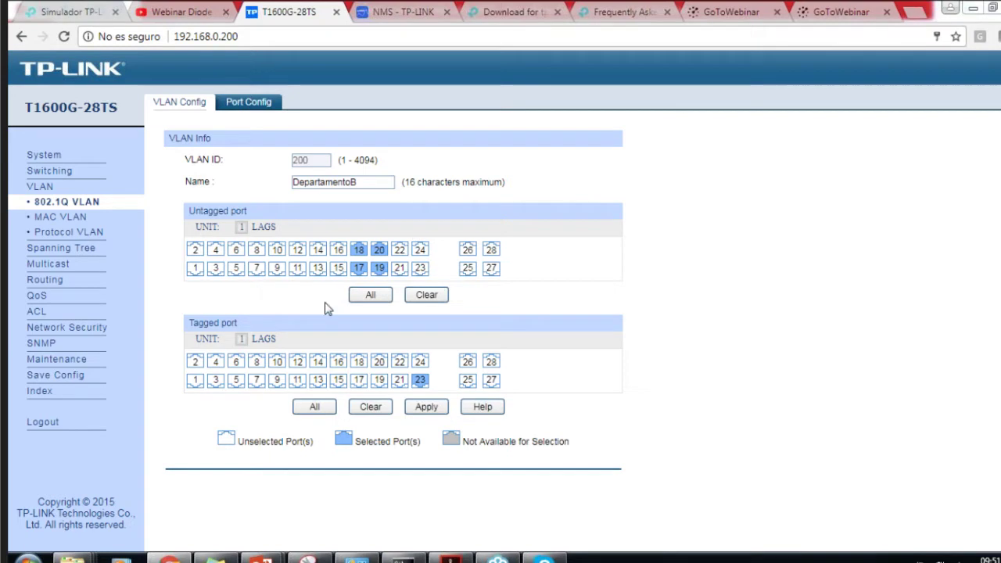
# Switch to the Webinar Switches Macrotics presentation in PowerPoint, present the VLAN diagram on slide 24, and advance to the Link Aggregation slide
pyautogui.click(418, 381)
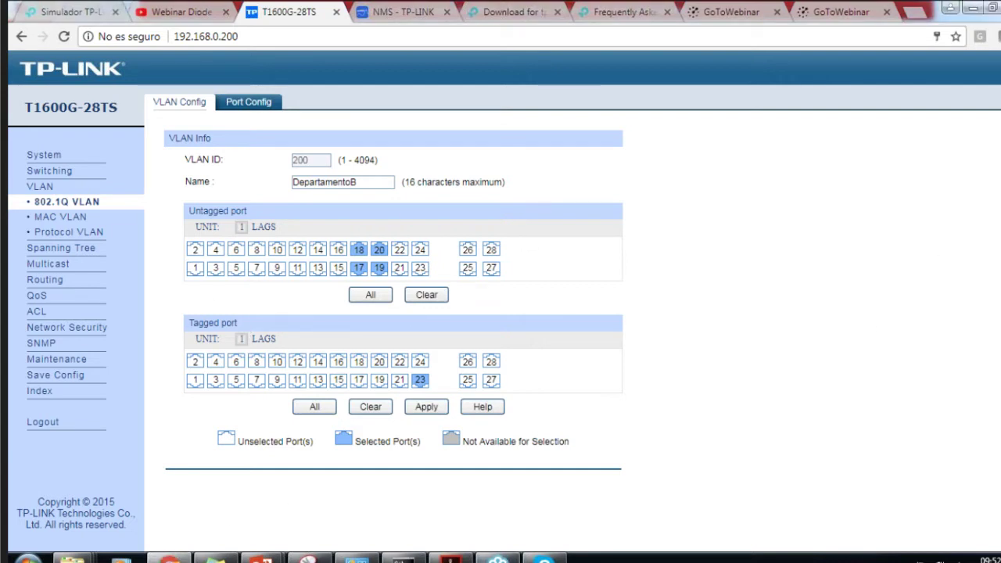
pyautogui.moveTo(262, 558)
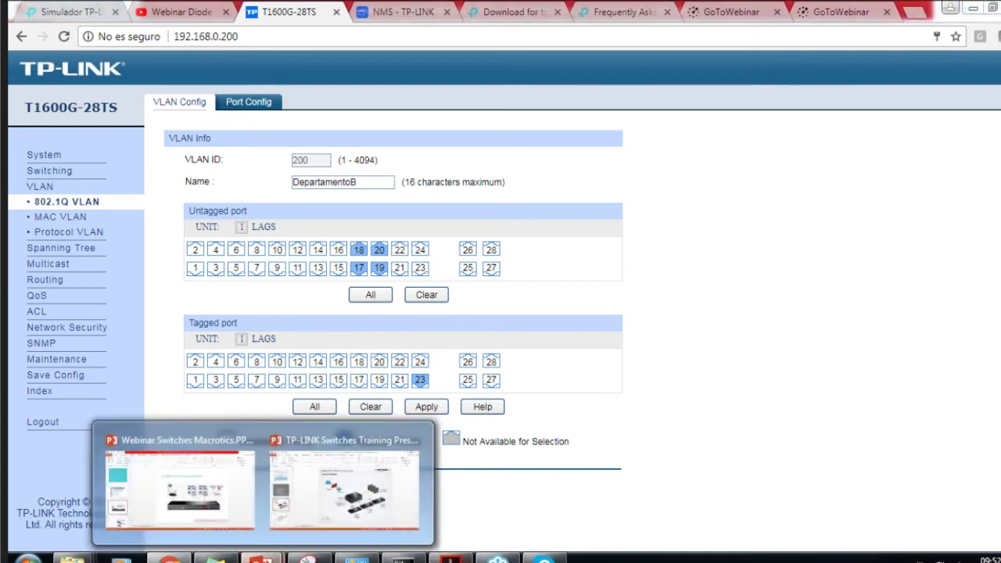
pyautogui.click(233, 465)
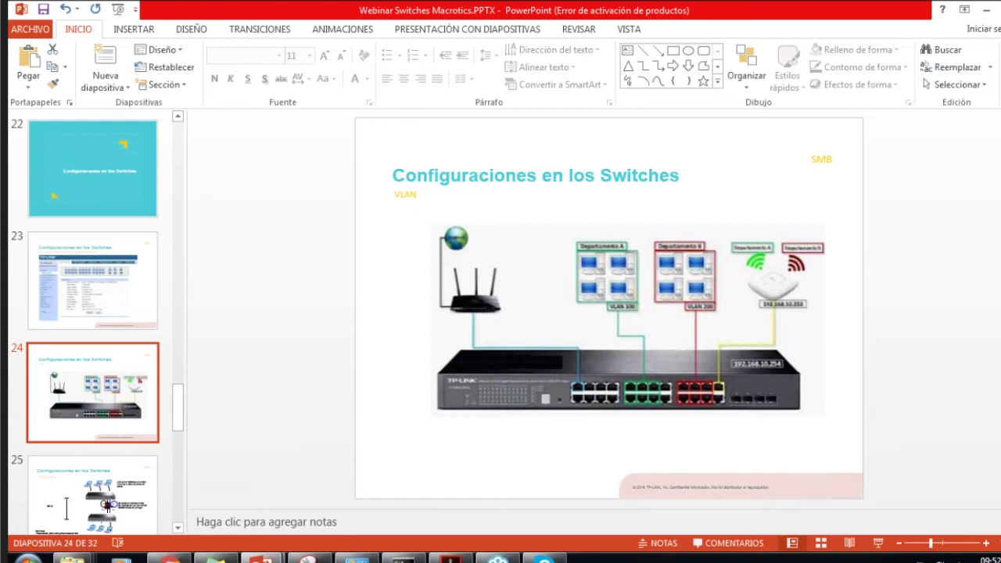
pyautogui.click(877, 543)
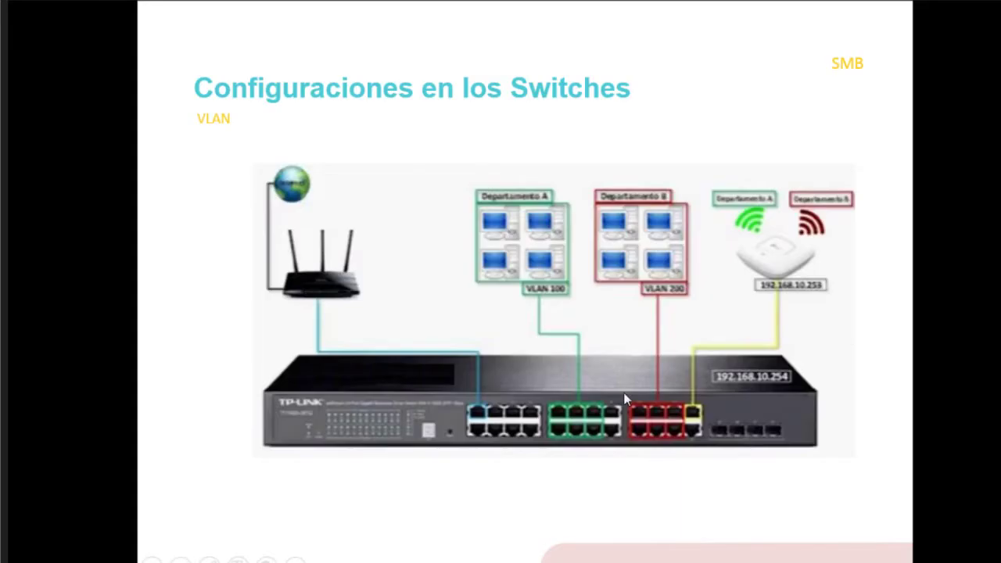
pyautogui.click(626, 399)
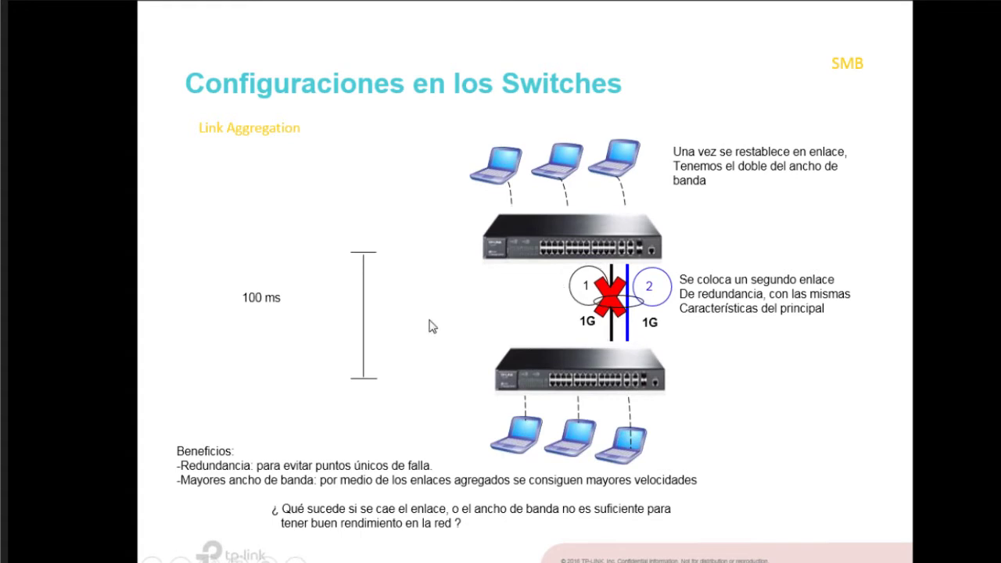
# End the slide show, switch to the T1600G-28TS web interface in the browser and open the switch's LAG table
pyautogui.press('Escape')
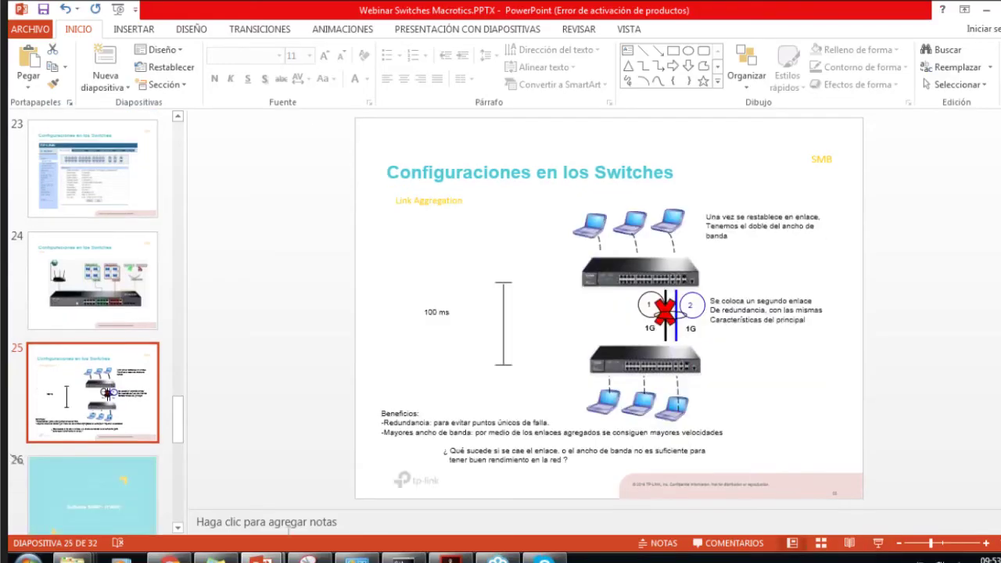
pyautogui.click(169, 560)
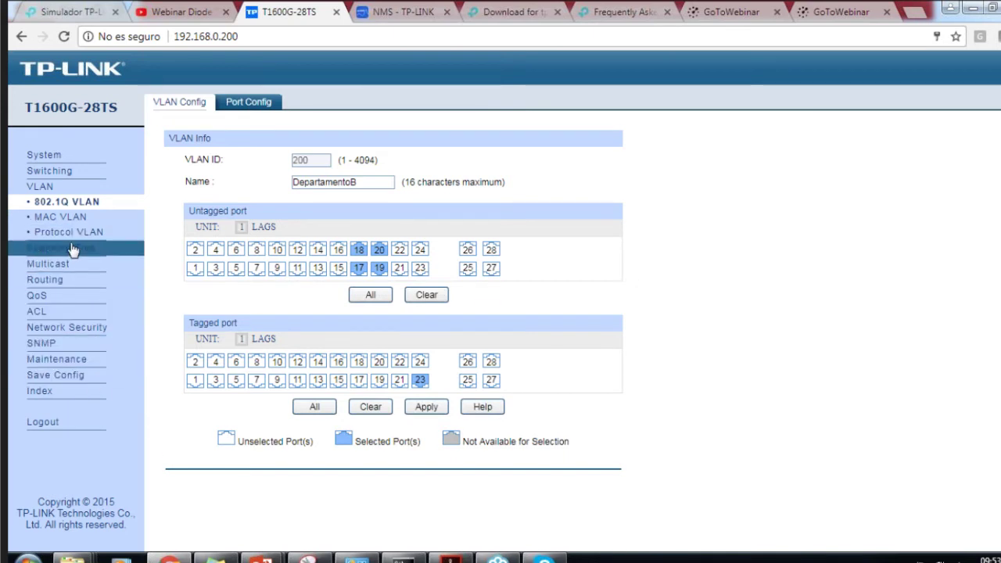
pyautogui.click(74, 280)
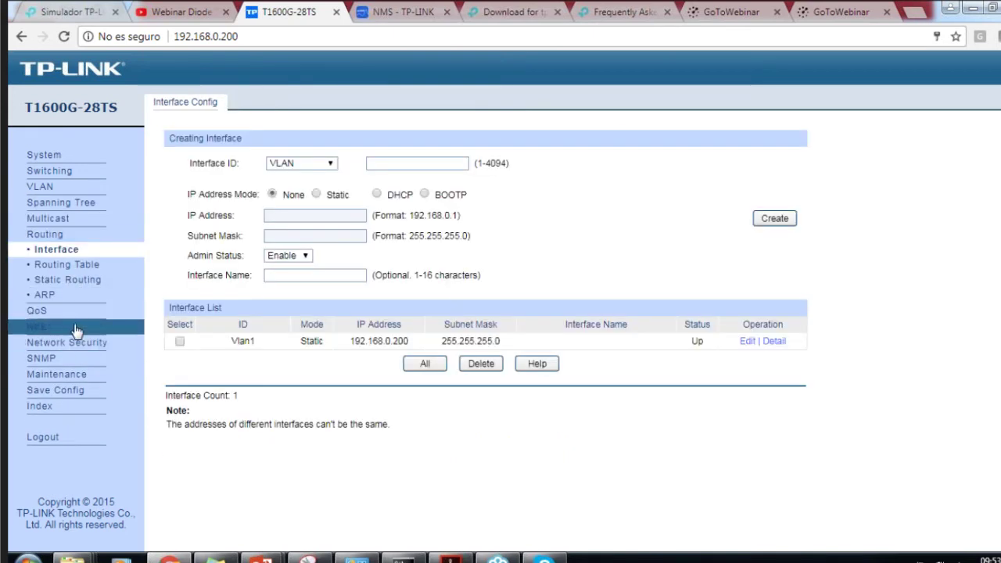
pyautogui.click(50, 190)
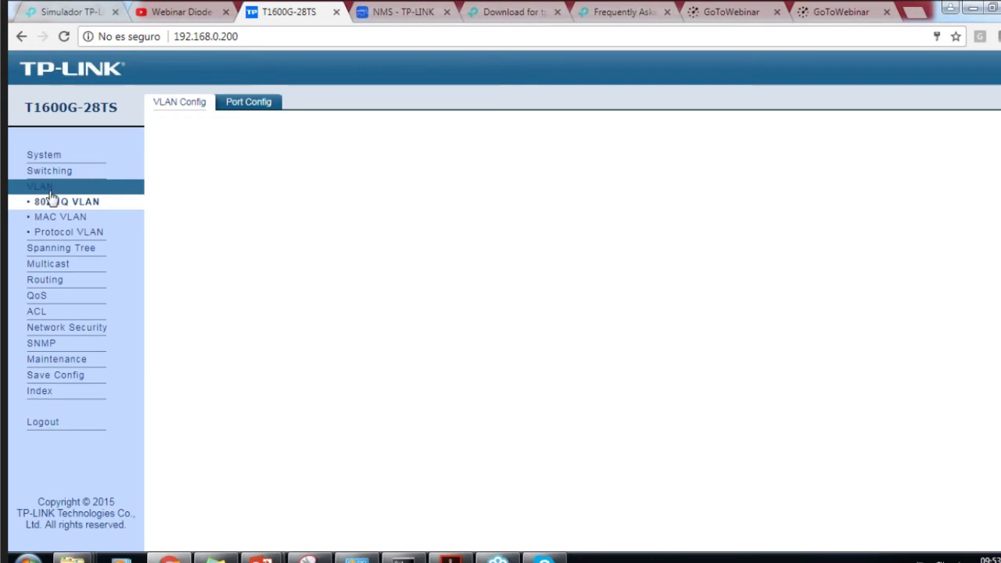
pyautogui.click(49, 173)
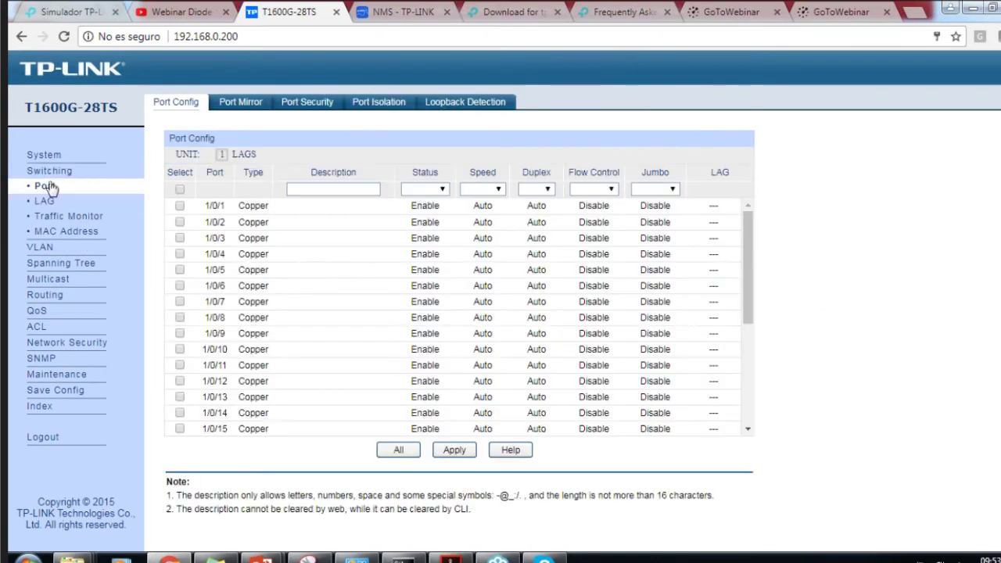
pyautogui.click(47, 202)
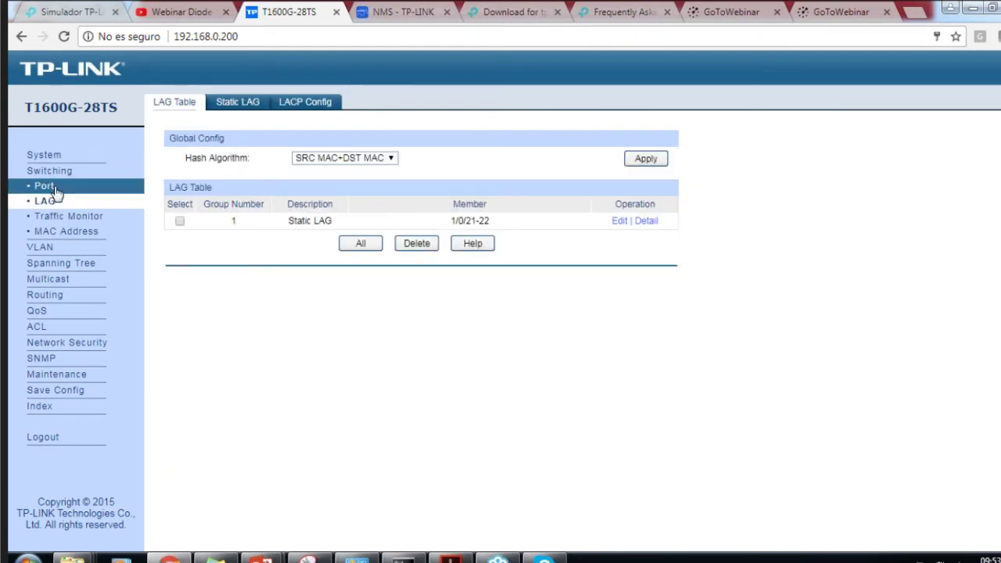
# Check the available static LAG groups, apply LAG1 with member ports 21 and 22, and review its entry and settings
pyautogui.click(243, 104)
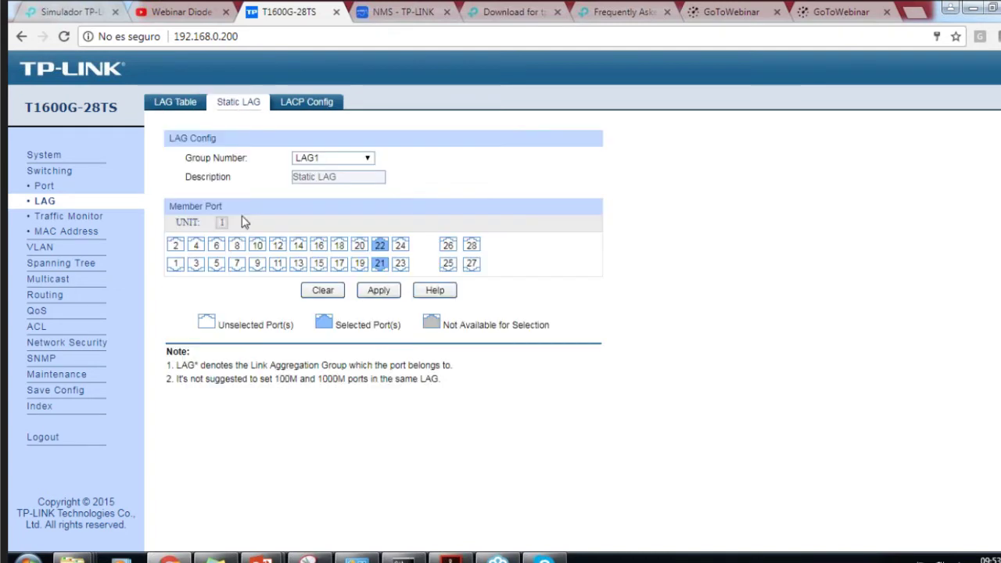
pyautogui.click(367, 159)
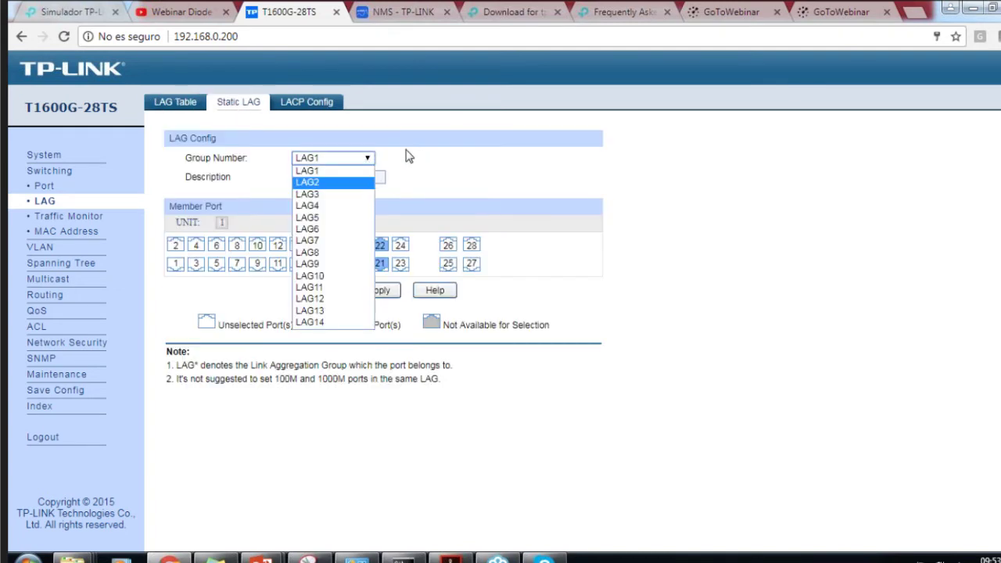
pyautogui.click(408, 153)
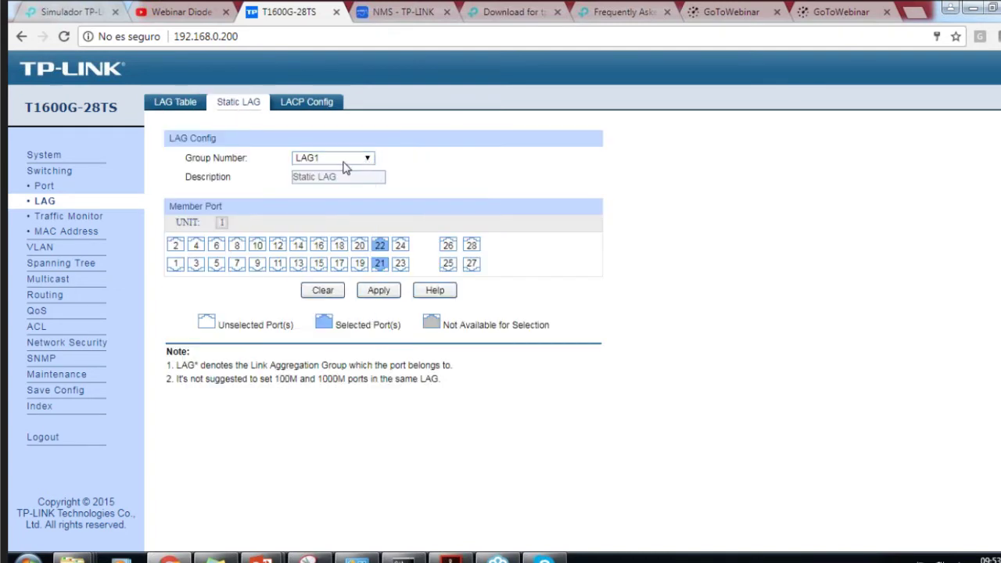
pyautogui.click(369, 291)
pyautogui.click(180, 101)
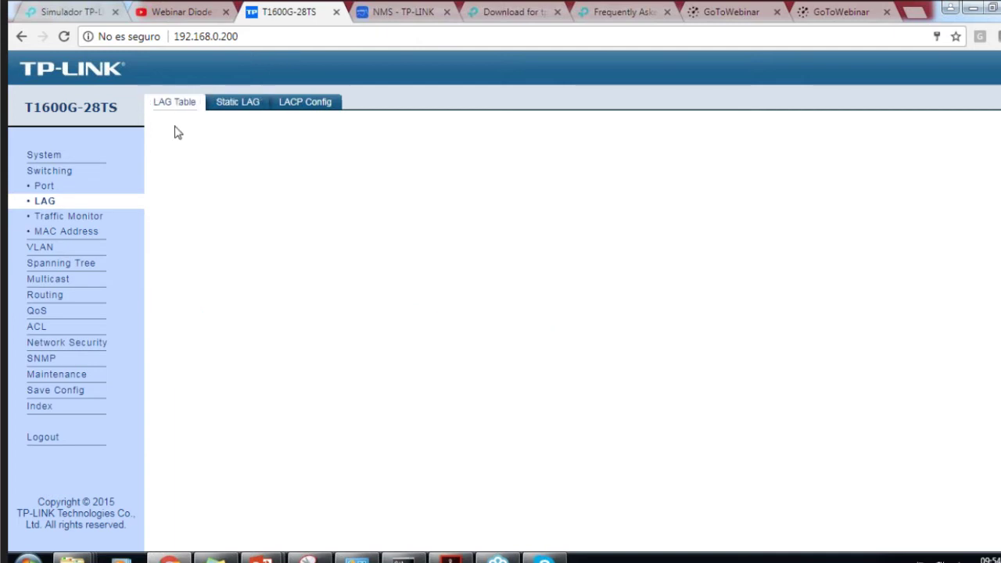
pyautogui.click(237, 106)
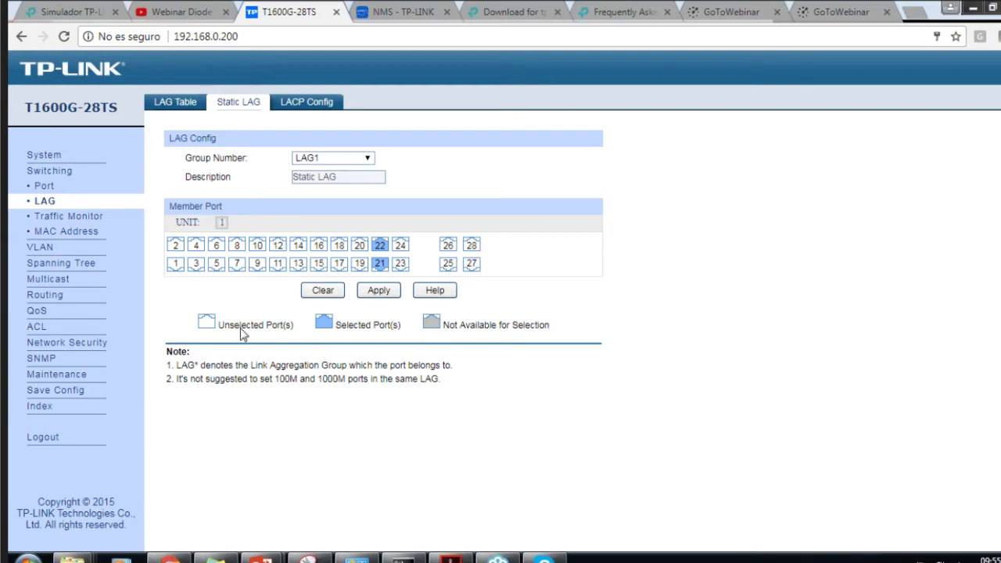
pyautogui.click(379, 245)
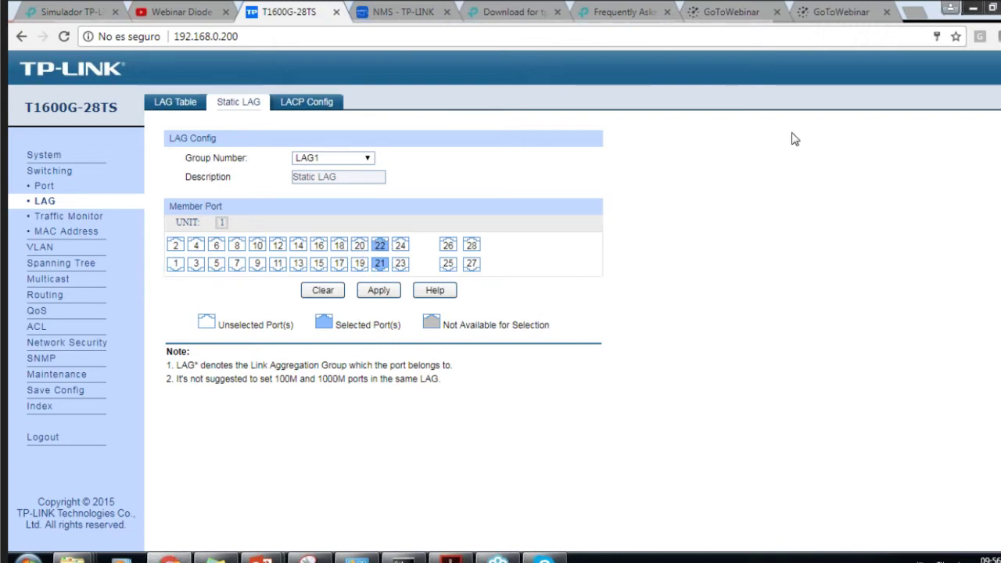
# Review the members in the 802.1Q VLAN table and open the settings of VLAN 100 (DepartamentoA)
pyautogui.click(75, 249)
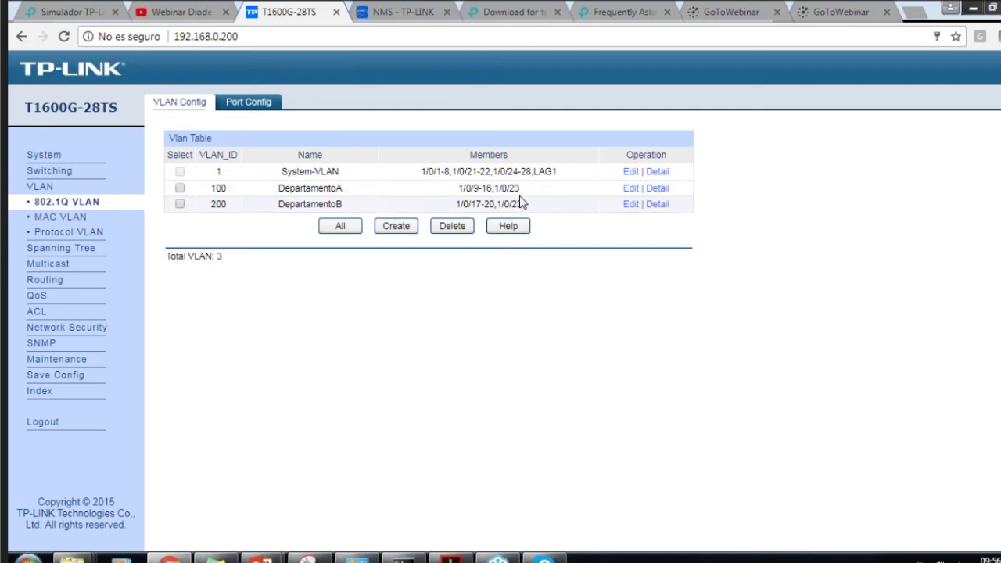
pyautogui.click(629, 188)
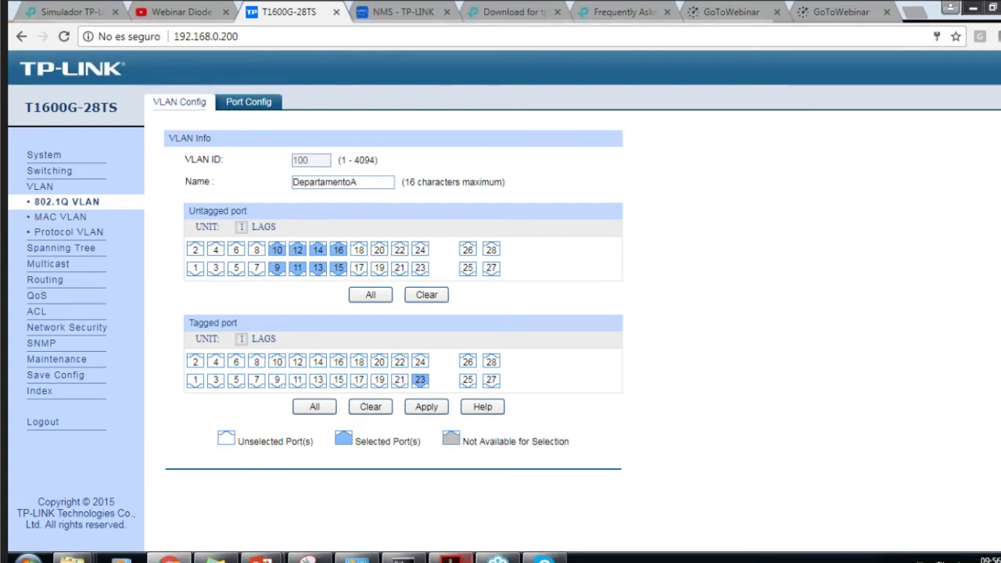
# Switch to the Webinar Switches Macrotics presentation in PowerPoint, present from slide 25 and advance past the CASOS DE ÉXITO slide
pyautogui.moveTo(260, 558)
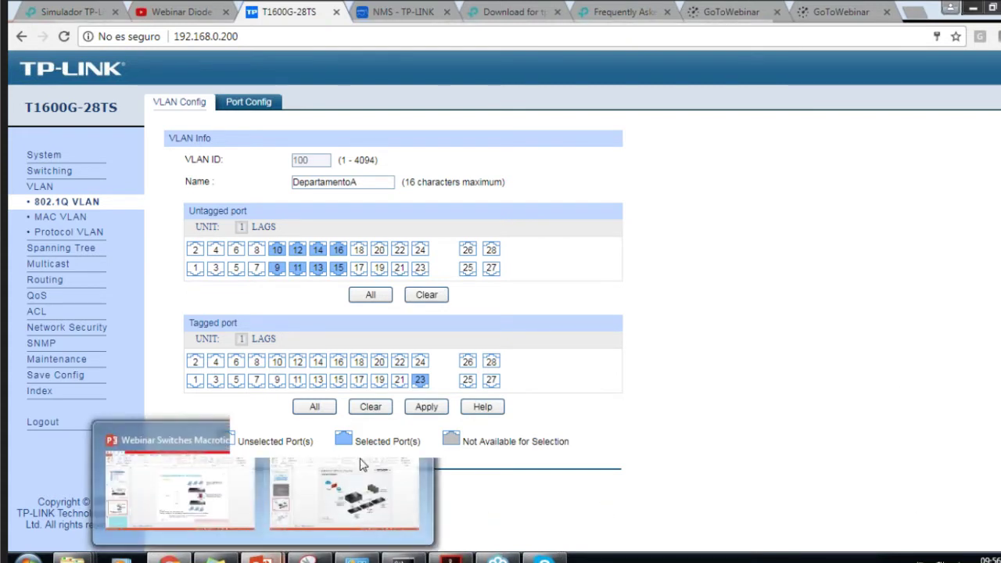
pyautogui.click(239, 489)
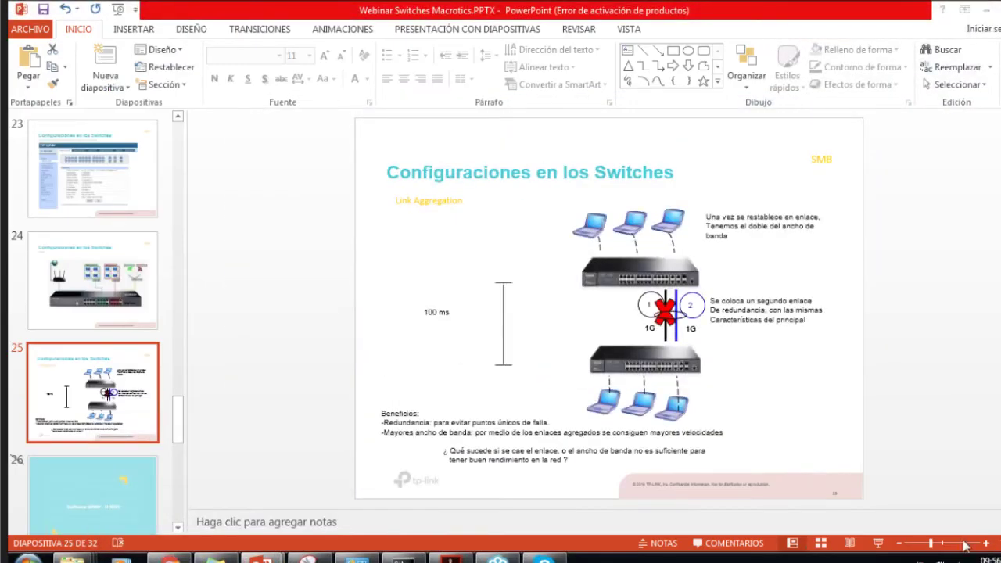
pyautogui.click(877, 543)
pyautogui.click(876, 548)
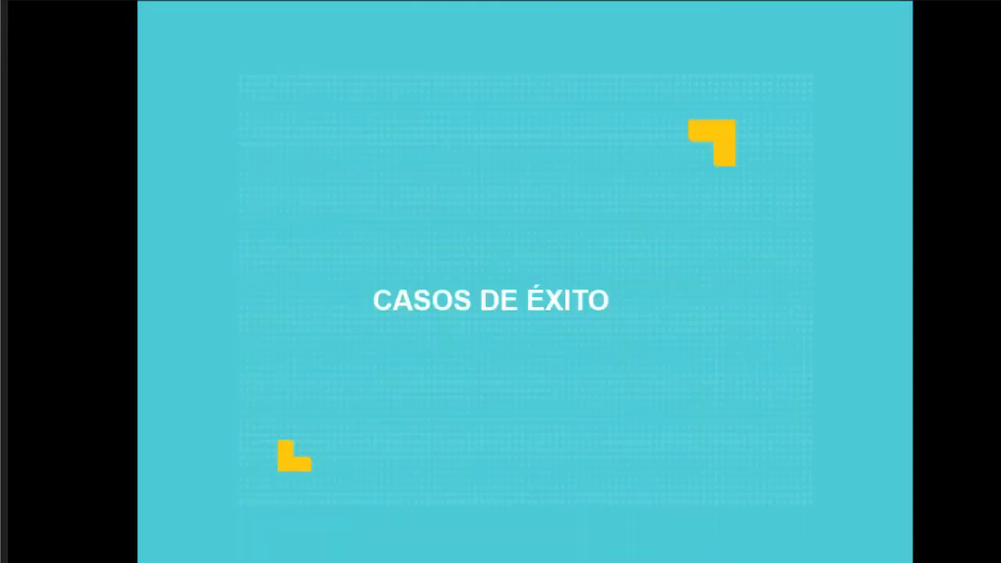
pyautogui.click(628, 253)
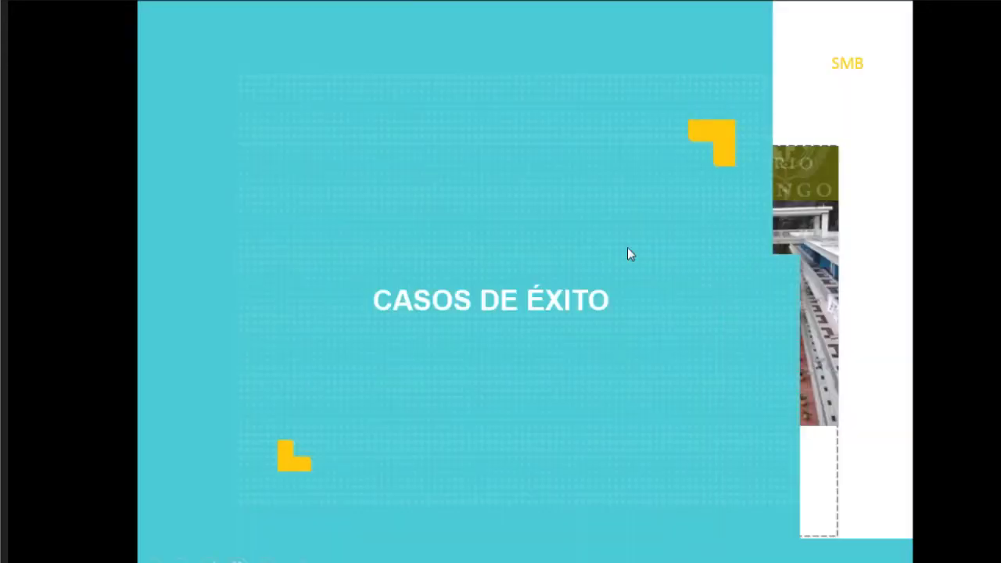
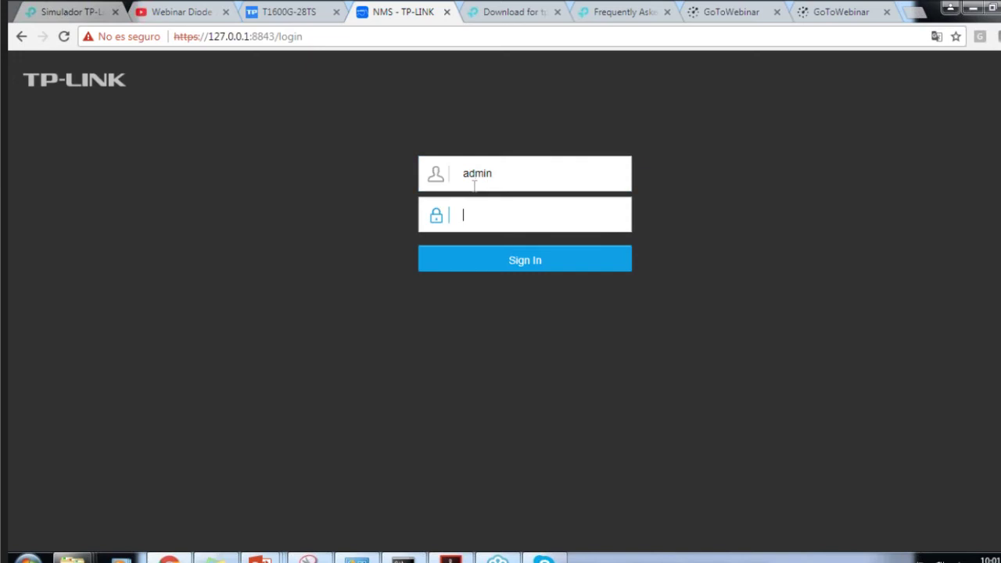
# Sign in to the TP-Link NMS with the admin account
pyautogui.press('Return')
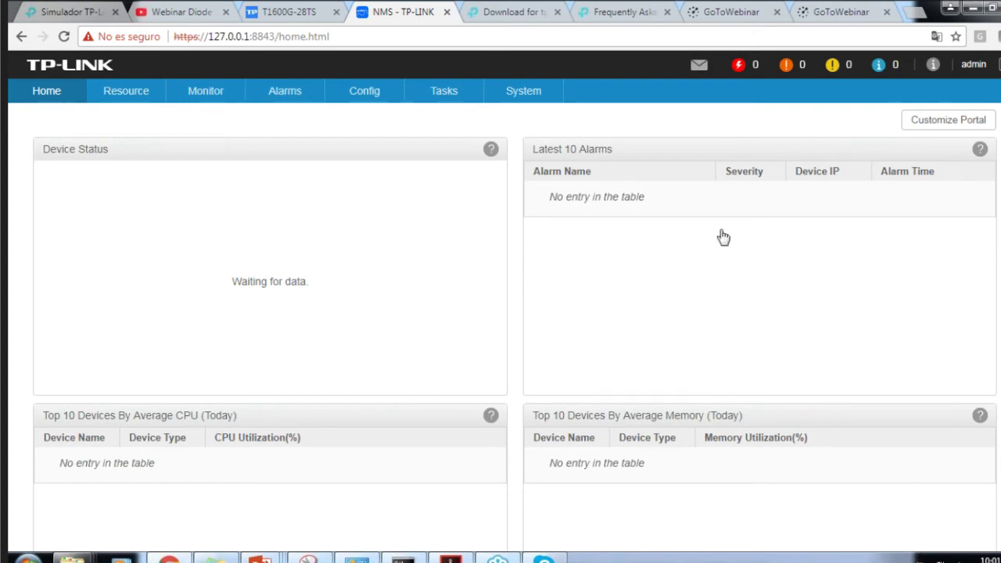
# Preview adding Top 10 Interfaces By Utilization and By Errors to the home portal, and leave the customization without applying it
pyautogui.click(927, 127)
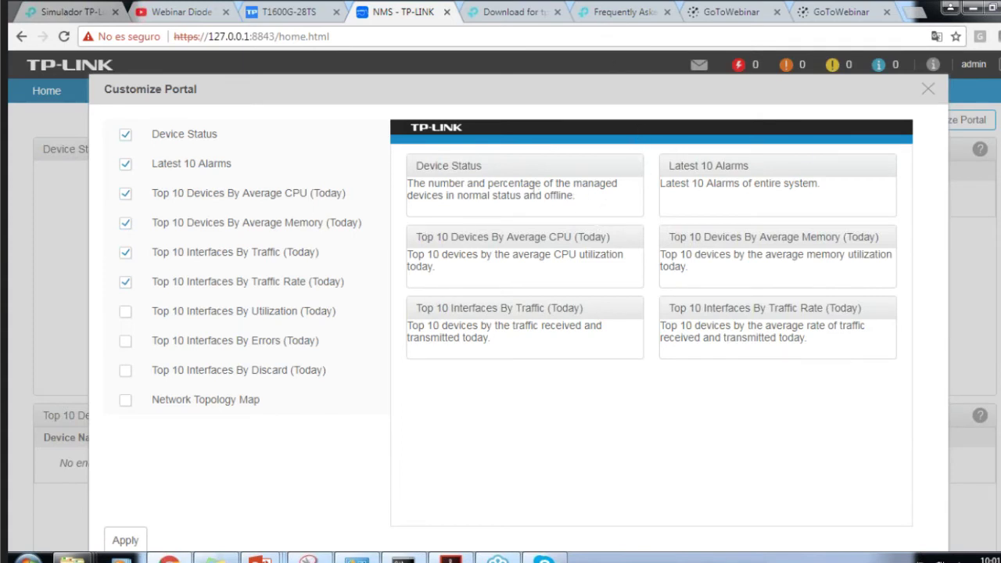
pyautogui.click(125, 313)
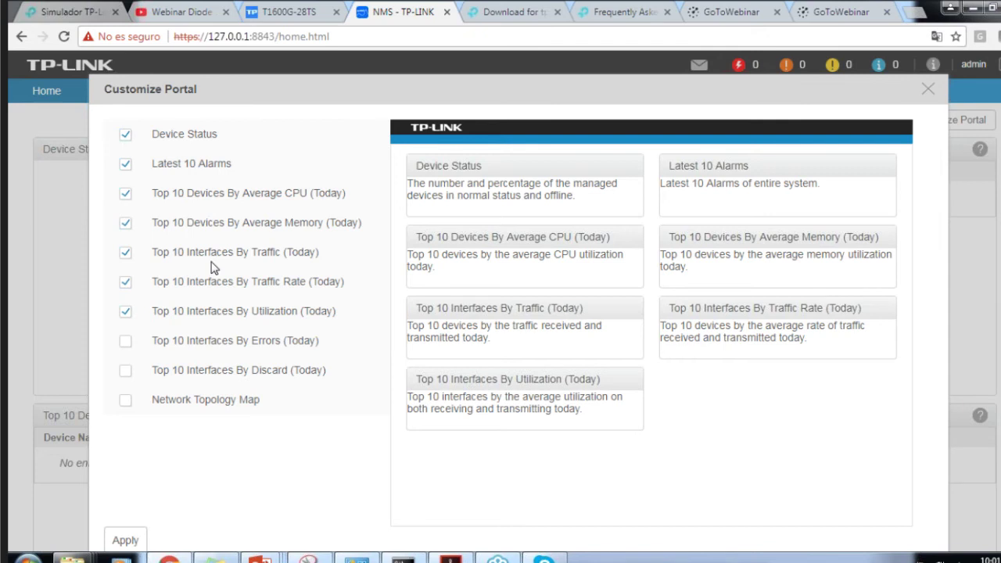
pyautogui.click(125, 341)
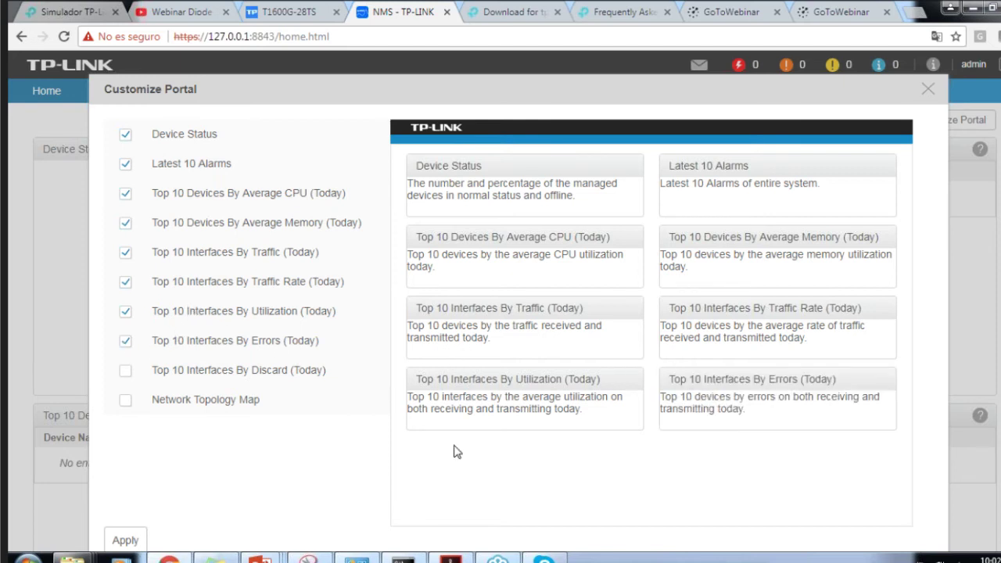
pyautogui.click(929, 93)
# Look over the NMS home dashboard and the managed device list, and open the Device Discovery profiles
pyautogui.scroll(-5, 350, 282)
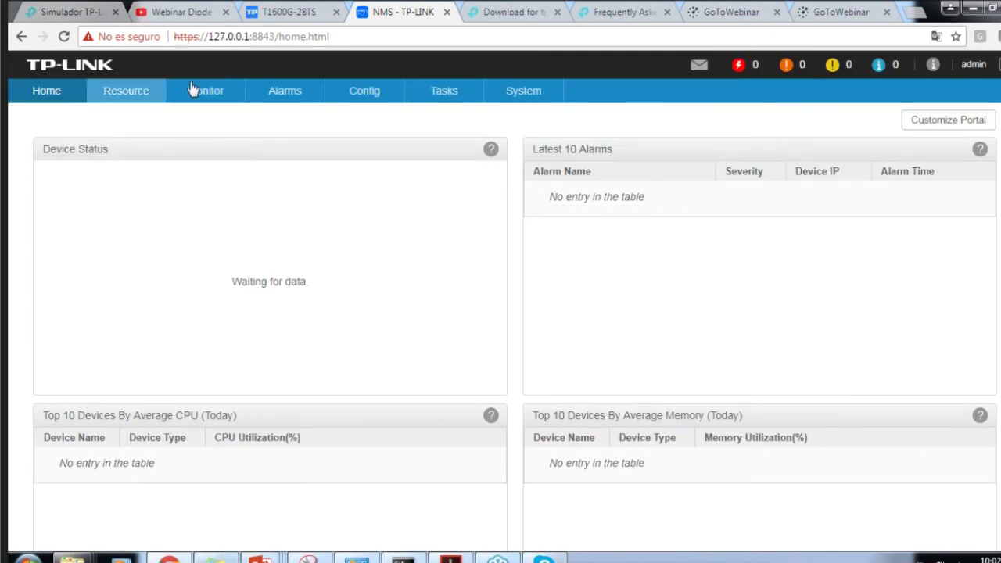
pyautogui.click(147, 95)
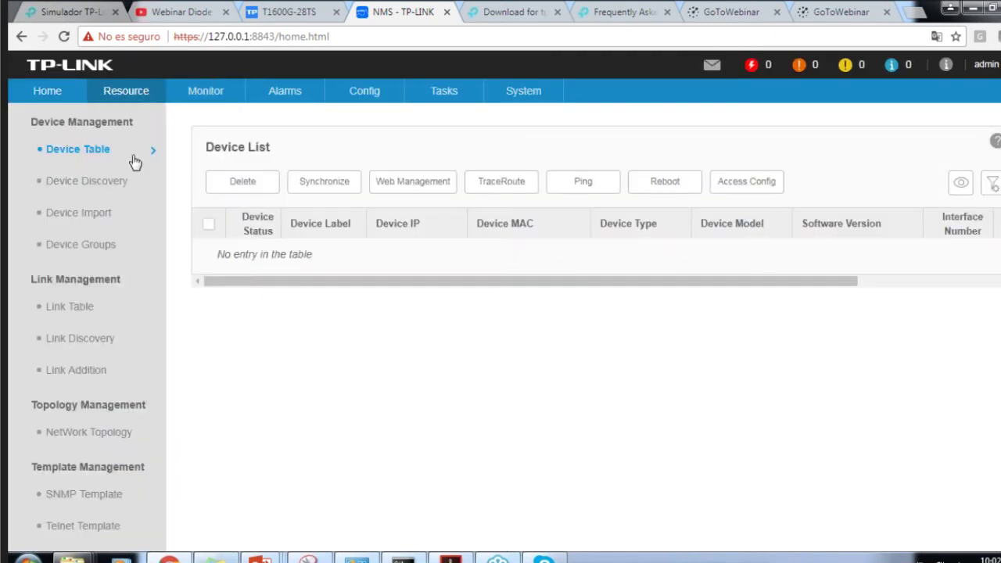
pyautogui.click(99, 187)
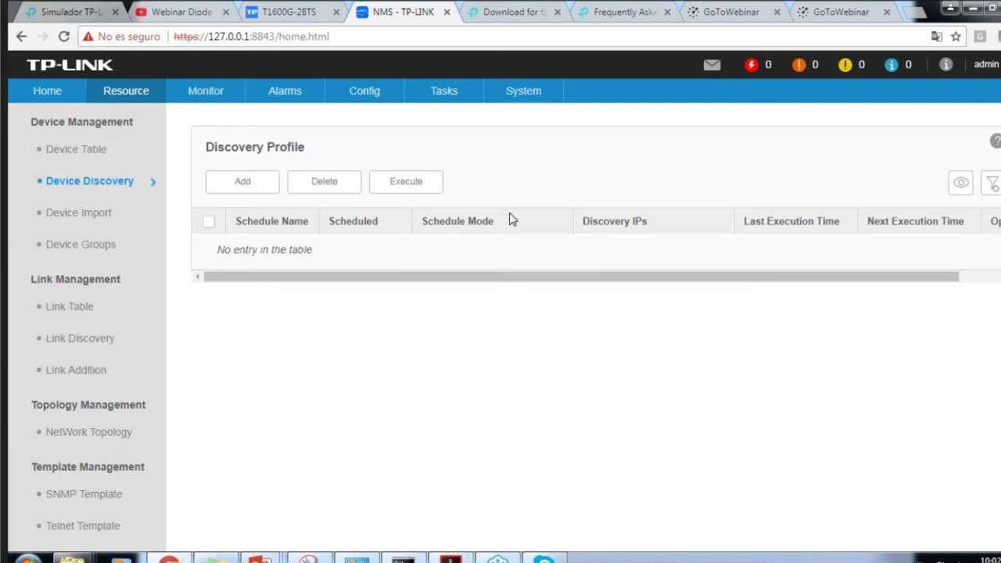
# Open the T1600G-28TS switch's SNMP settings and consult the discovery profile instructions in the tpNMS user guide in Acrobat Reader
pyautogui.click(324, 11)
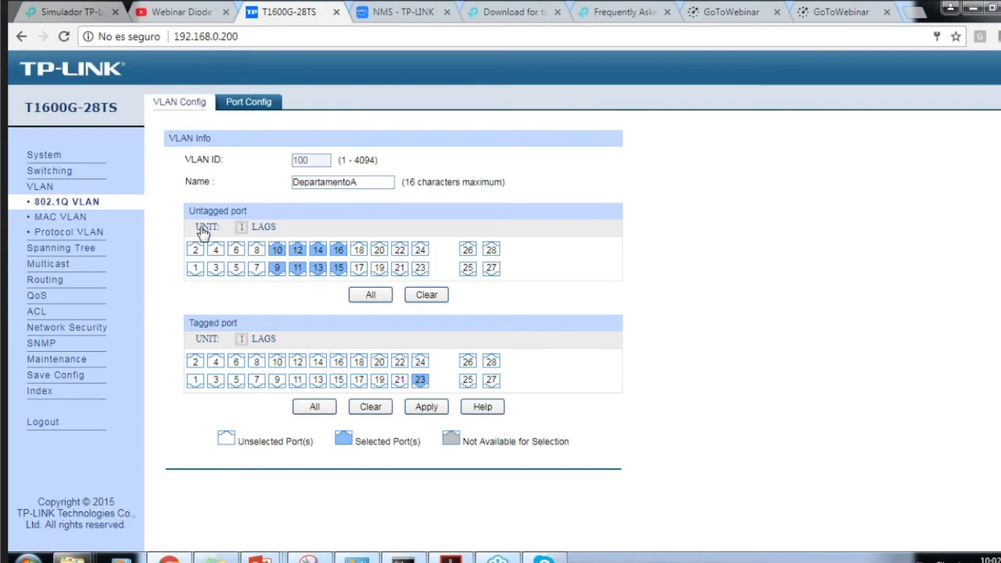
pyautogui.click(61, 346)
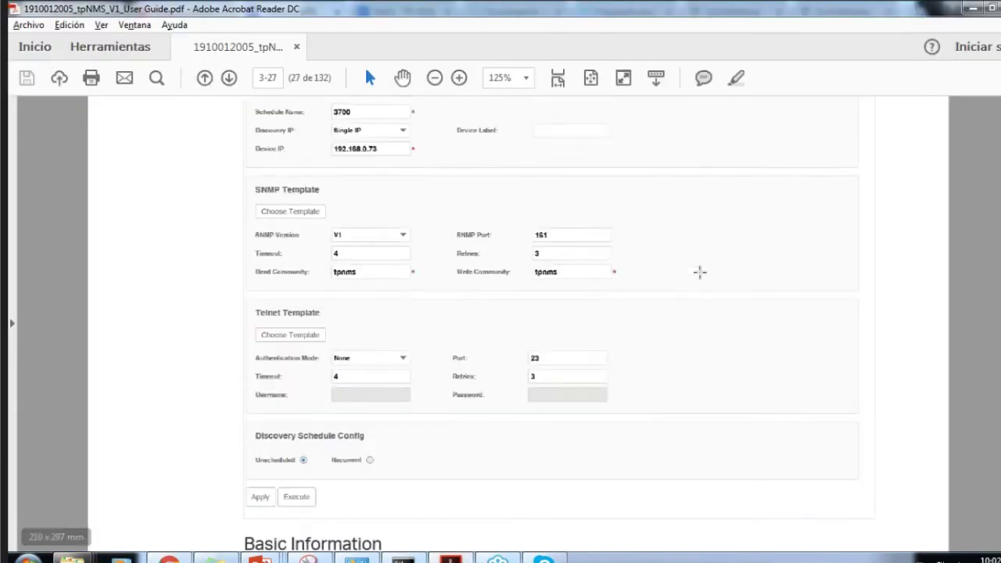
pyautogui.scroll(-5, 696, 270)
pyautogui.scroll(15, 692, 268)
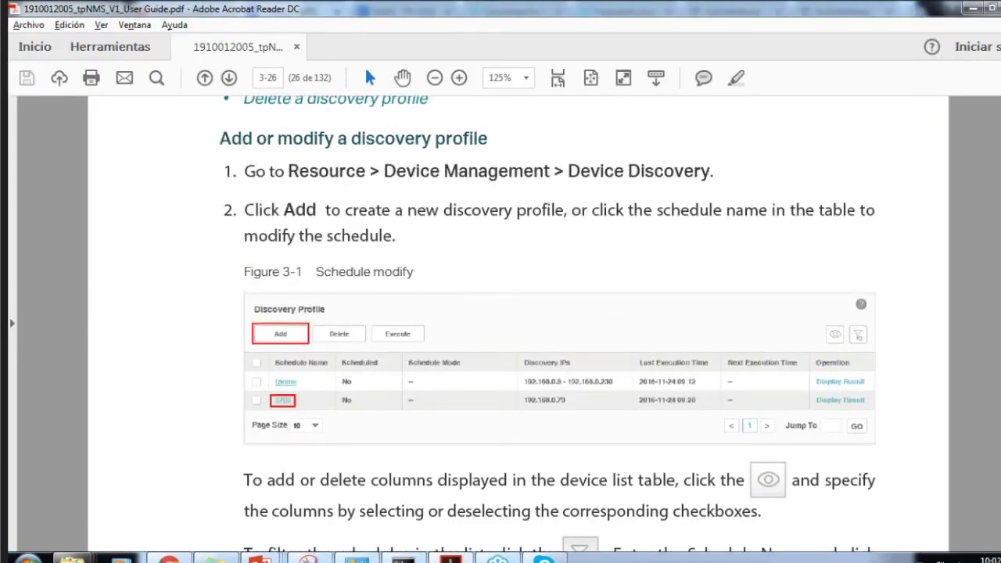
pyautogui.scroll(20, 516, 321)
# Return to the switch's SNMP configuration in the browser and review the SNMP Group and SNMP Community settings
pyautogui.click(970, 11)
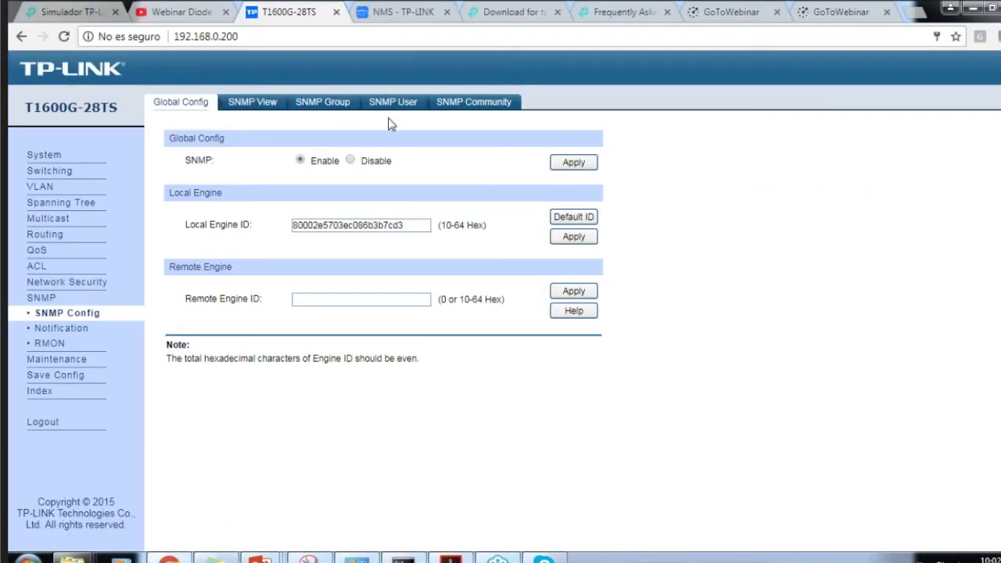
pyautogui.click(338, 103)
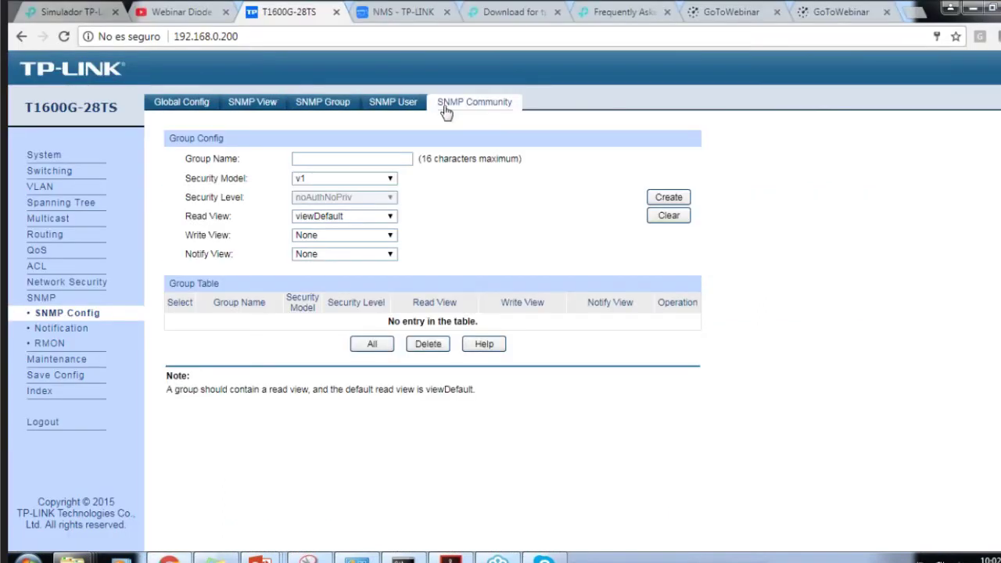
pyautogui.click(469, 102)
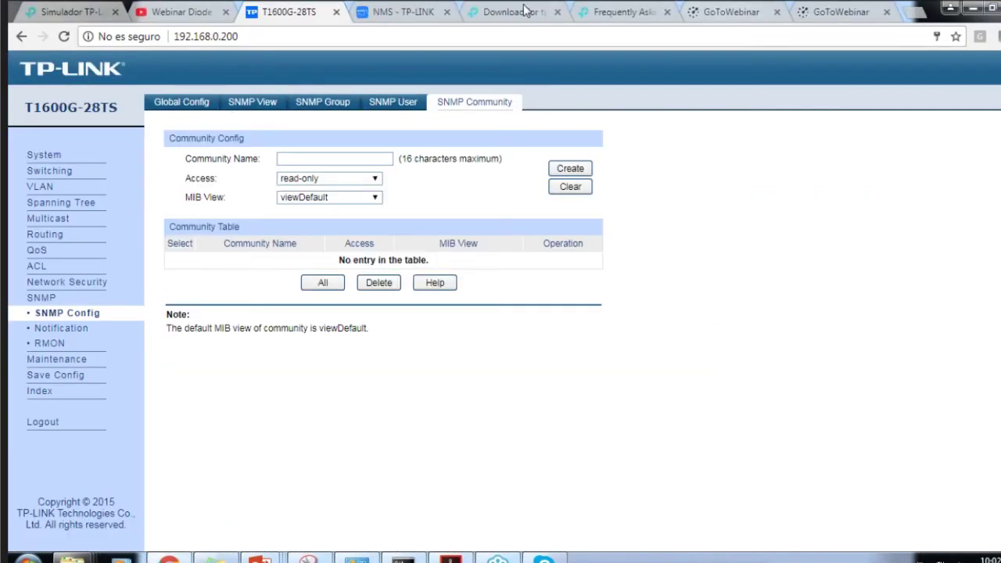
# Return to the NMS, open the network topology map and inspect the Americas up close
pyautogui.click(388, 8)
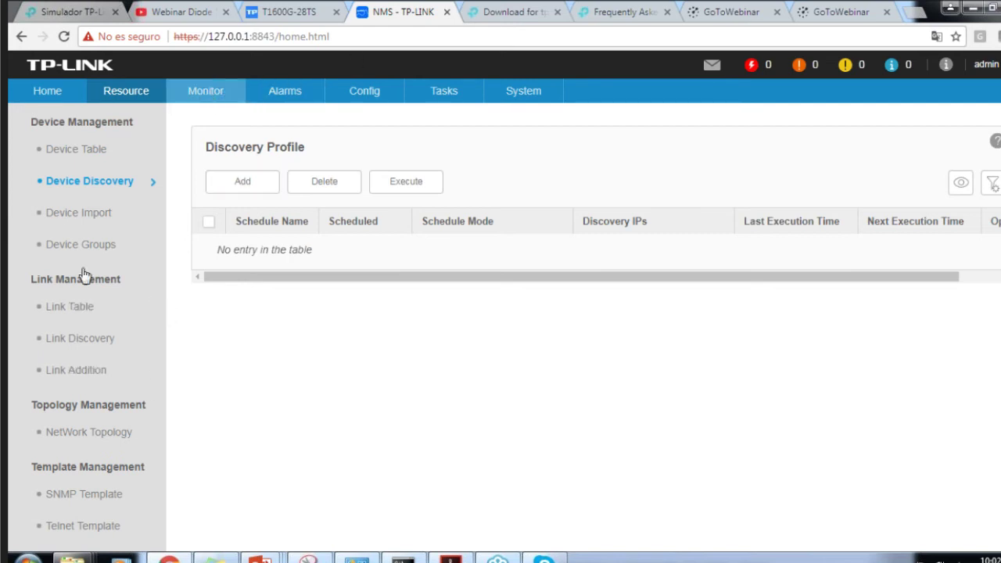
pyautogui.click(103, 444)
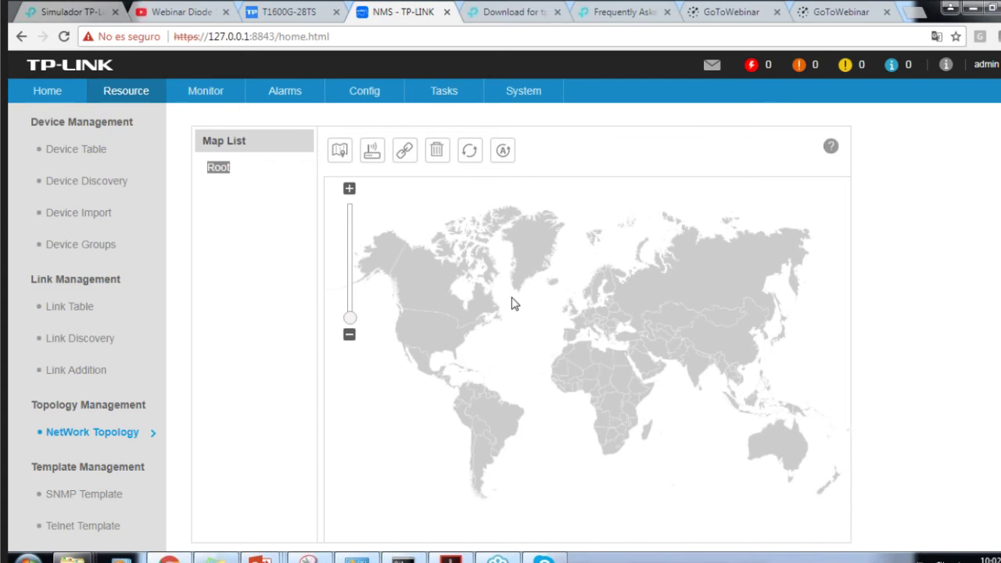
pyautogui.scroll(3, 496, 340)
pyautogui.moveTo(518, 315); pyautogui.dragTo(755, 310)
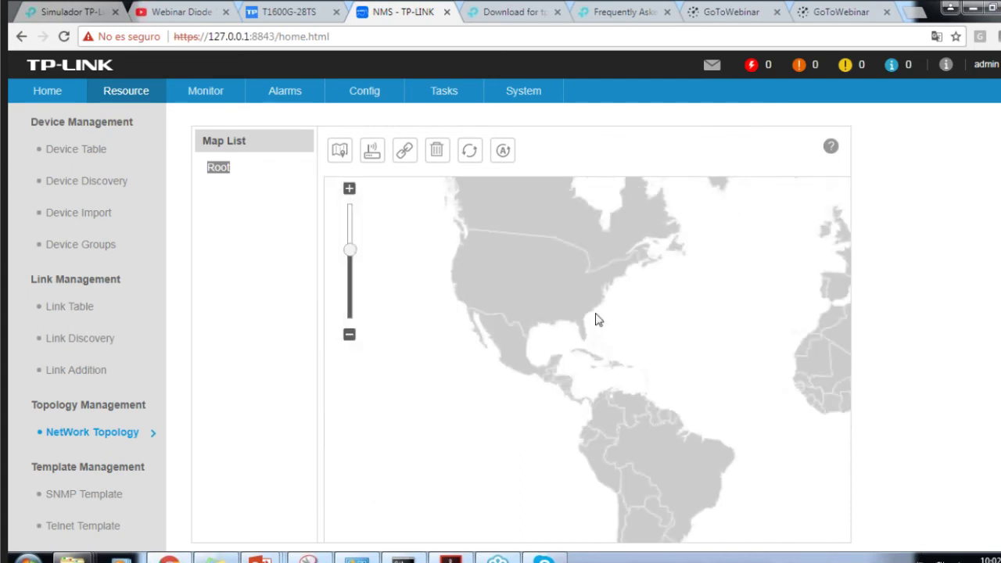
# Show the whole world on the topology map and open the TopN device monitoring page
pyautogui.scroll(-3, 598, 321)
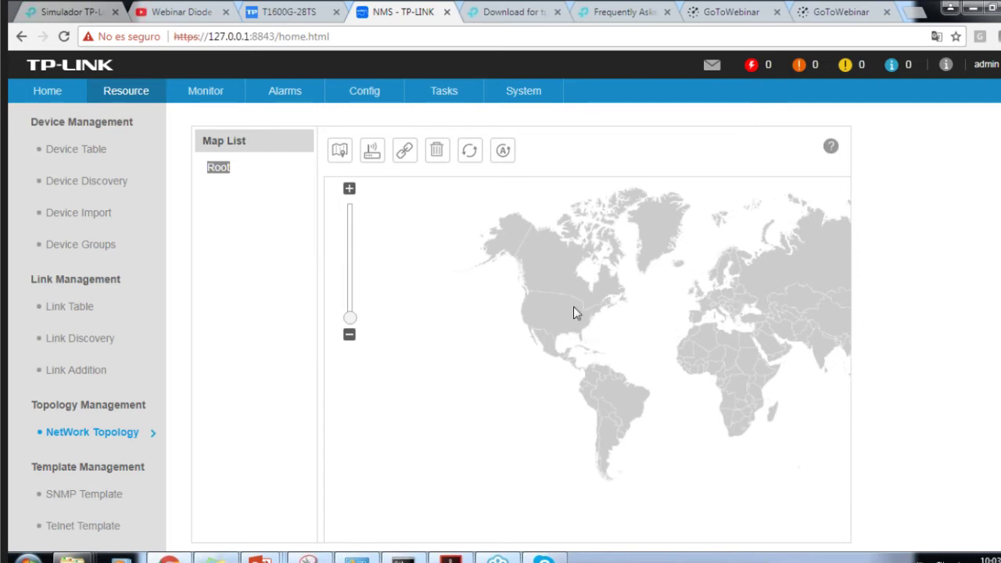
pyautogui.moveTo(573, 307); pyautogui.dragTo(573, 293)
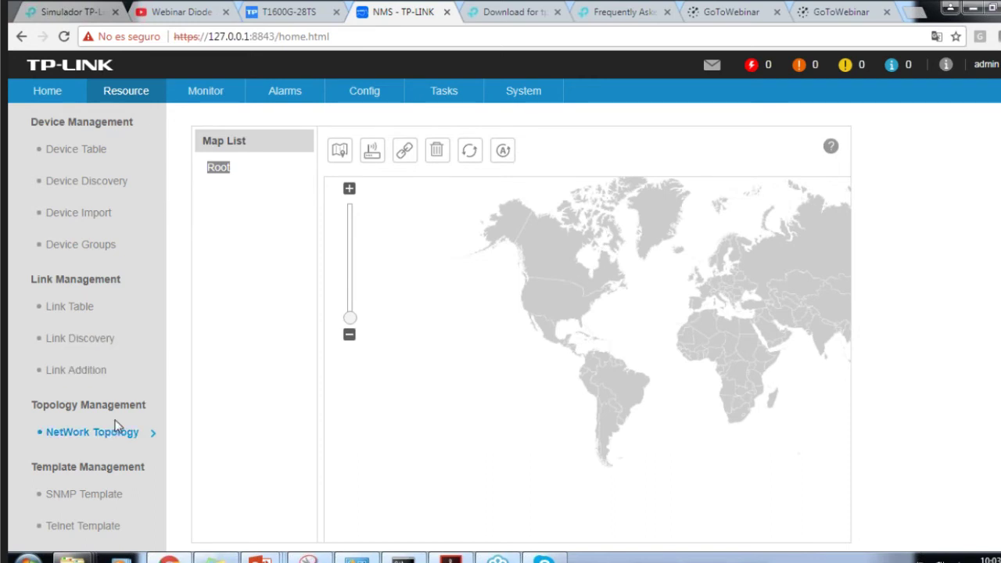
pyautogui.click(208, 97)
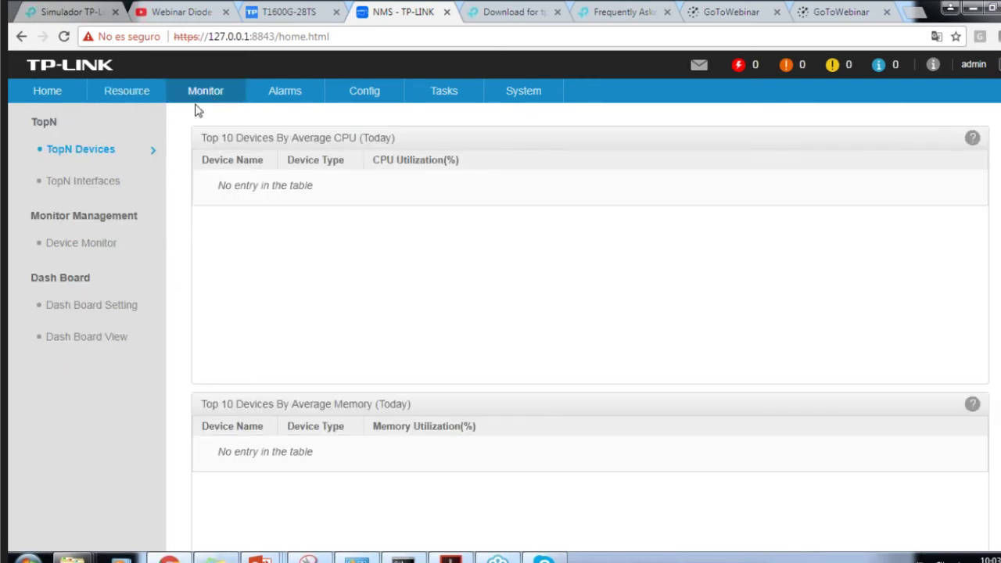
# Look over the NMS traps and current alarms, and examine the status, severity and descriptions of the entries in Alarm Configuration
pyautogui.click(275, 100)
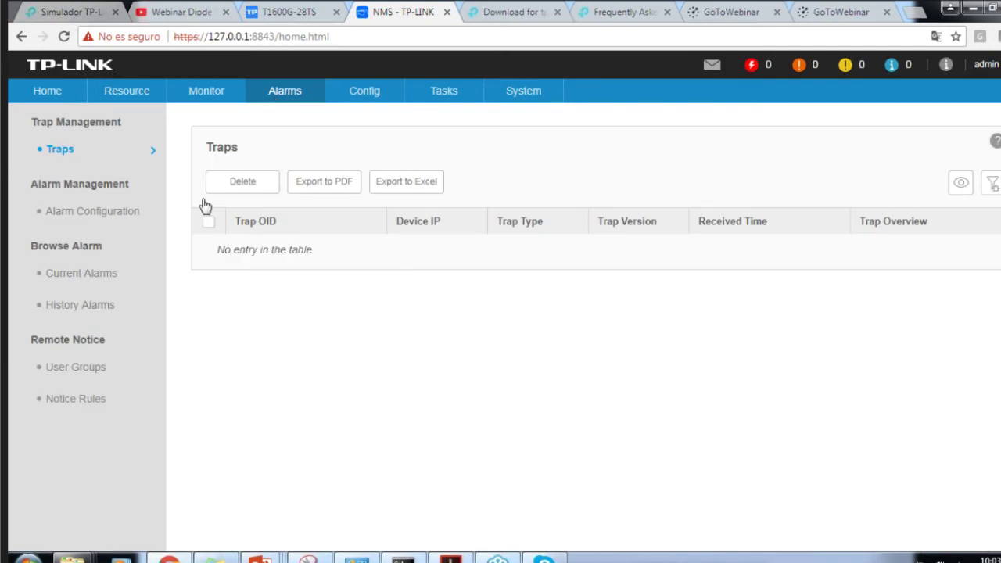
pyautogui.click(83, 280)
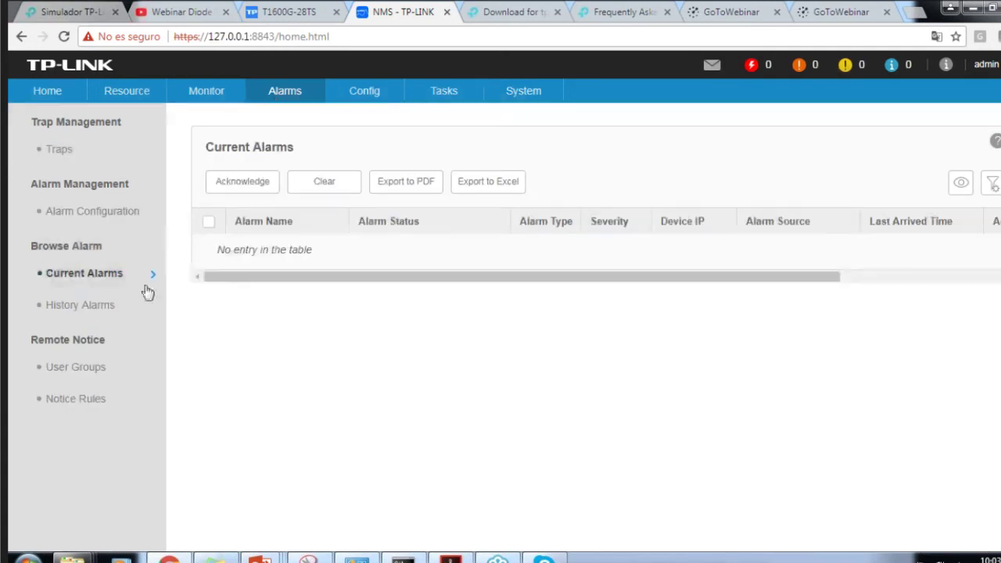
pyautogui.click(91, 222)
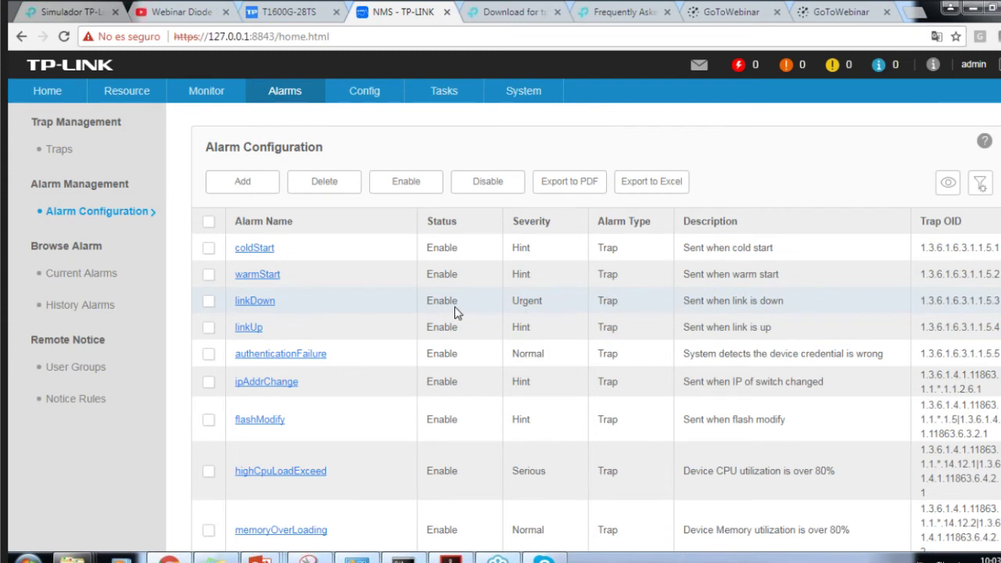
pyautogui.moveTo(553, 306); pyautogui.dragTo(487, 308)
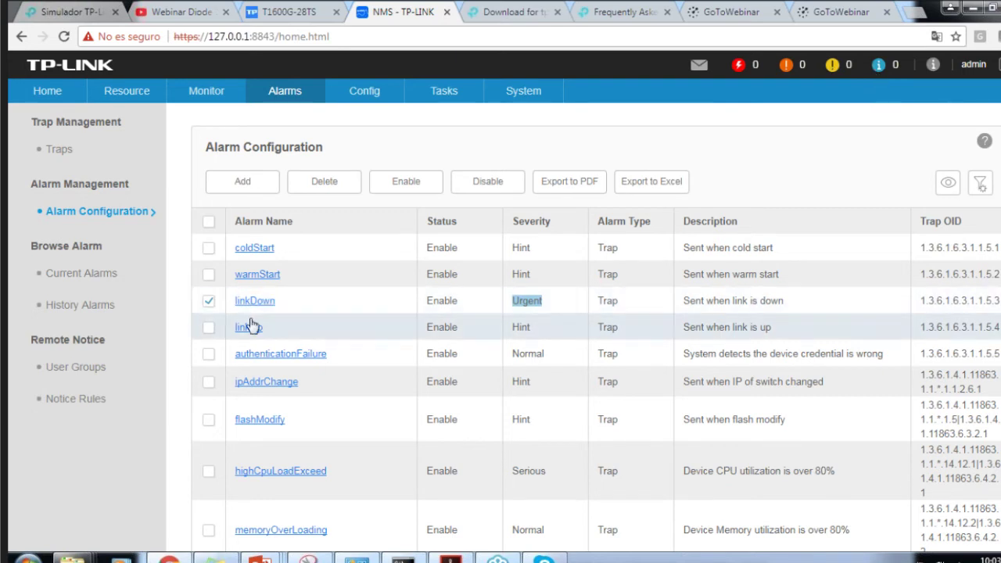
pyautogui.click(285, 302)
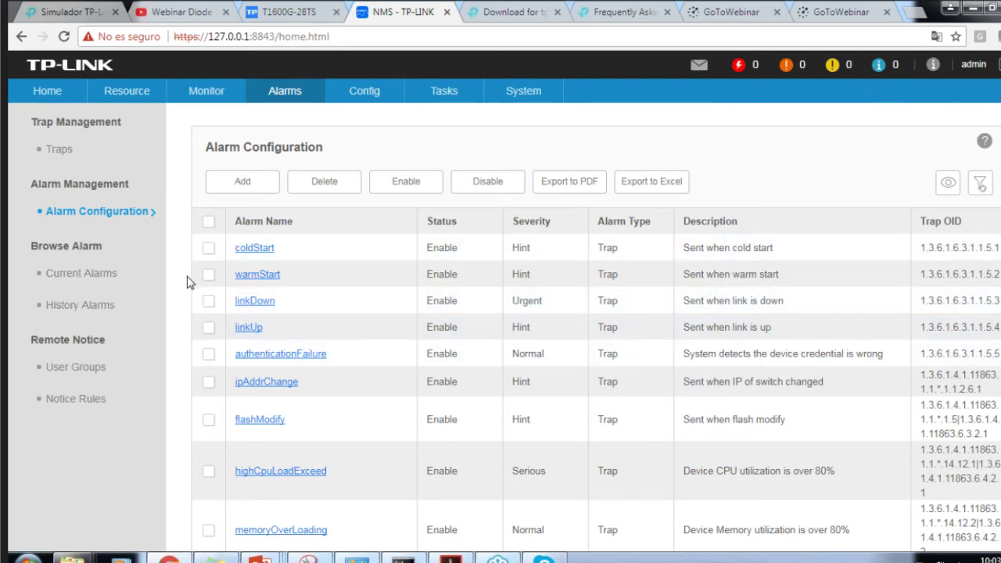
pyautogui.scroll(-1, 189, 283)
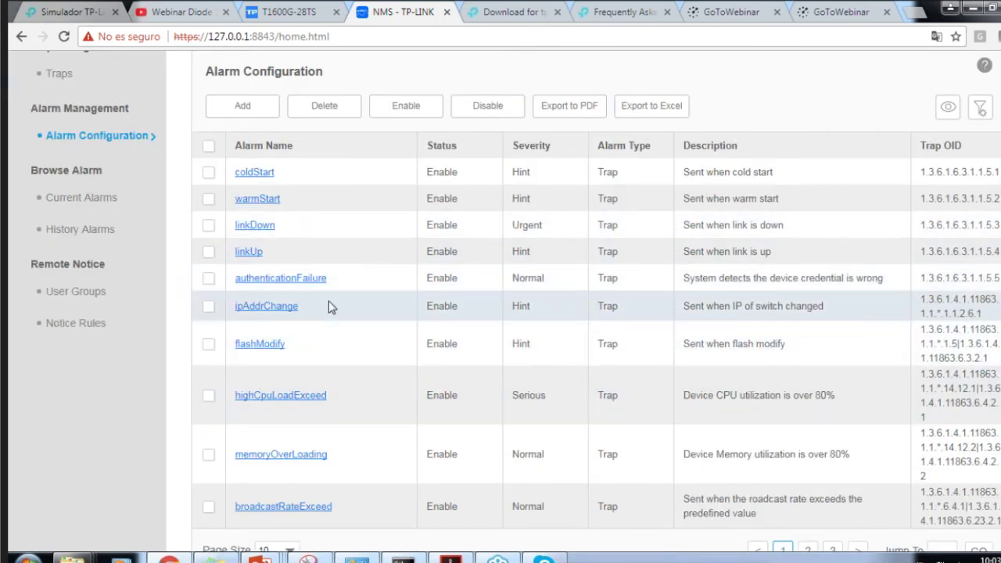
pyautogui.scroll(-1, 389, 335)
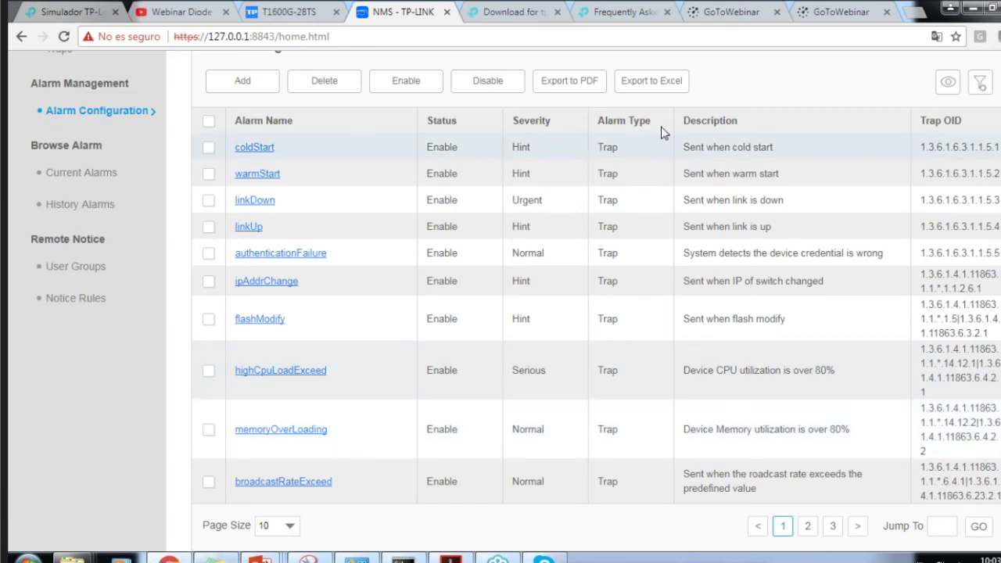
pyautogui.scroll(2, 652, 297)
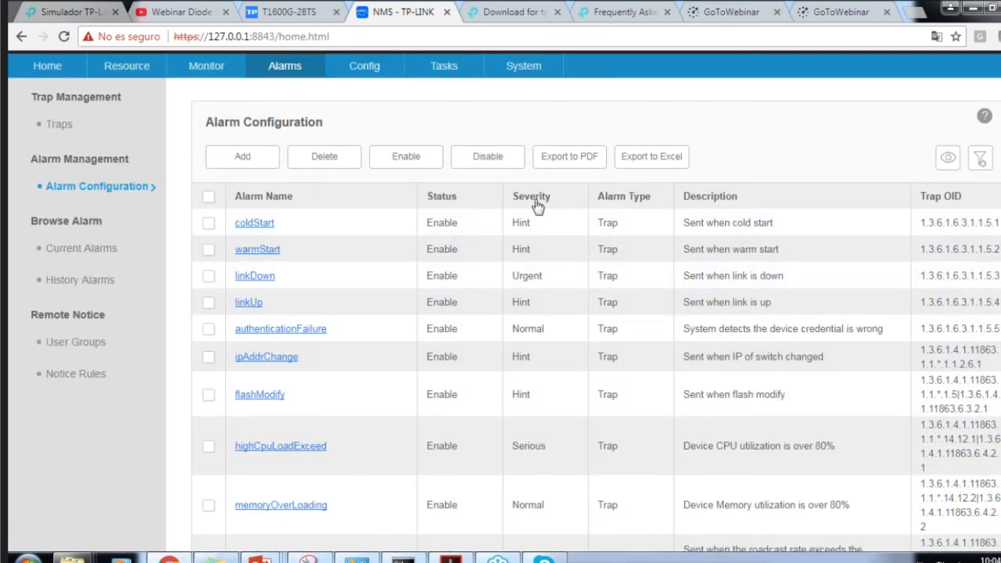
pyautogui.scroll(1, 367, 58)
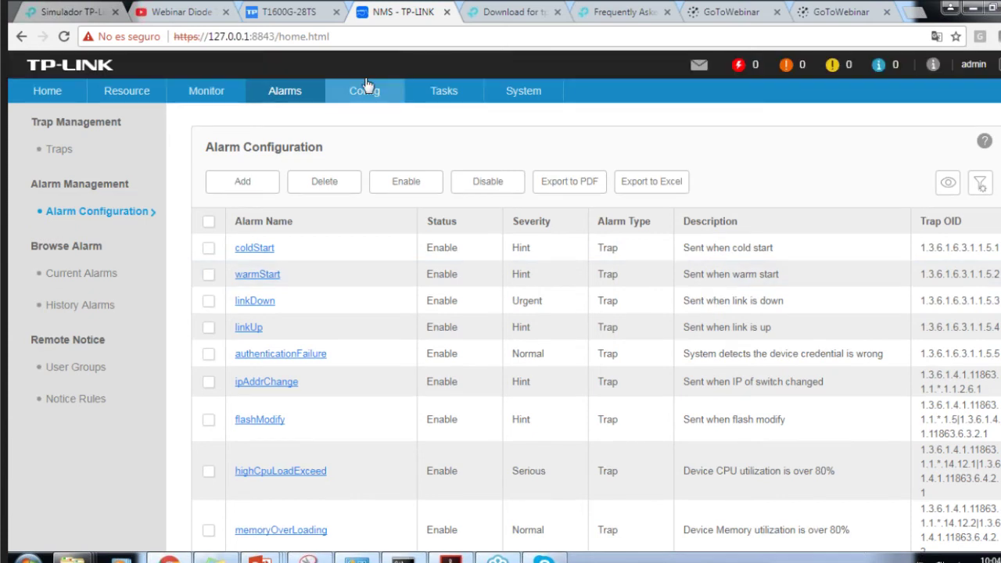
# View the NMS backup schedule list and look over the manual, FAQ and software options on the tpNMS V1 download page
pyautogui.click(364, 90)
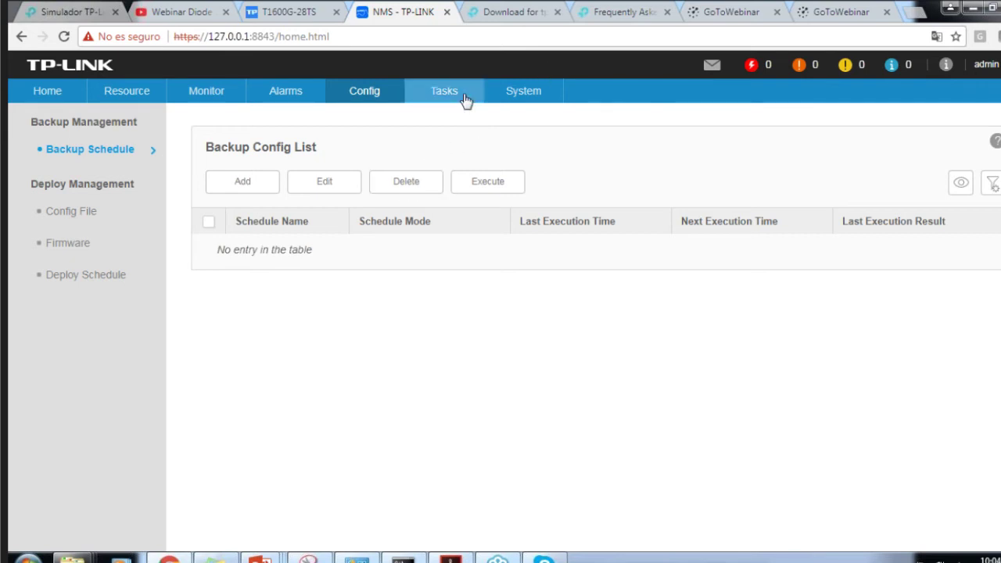
pyautogui.click(509, 10)
pyautogui.scroll(2, 449, 162)
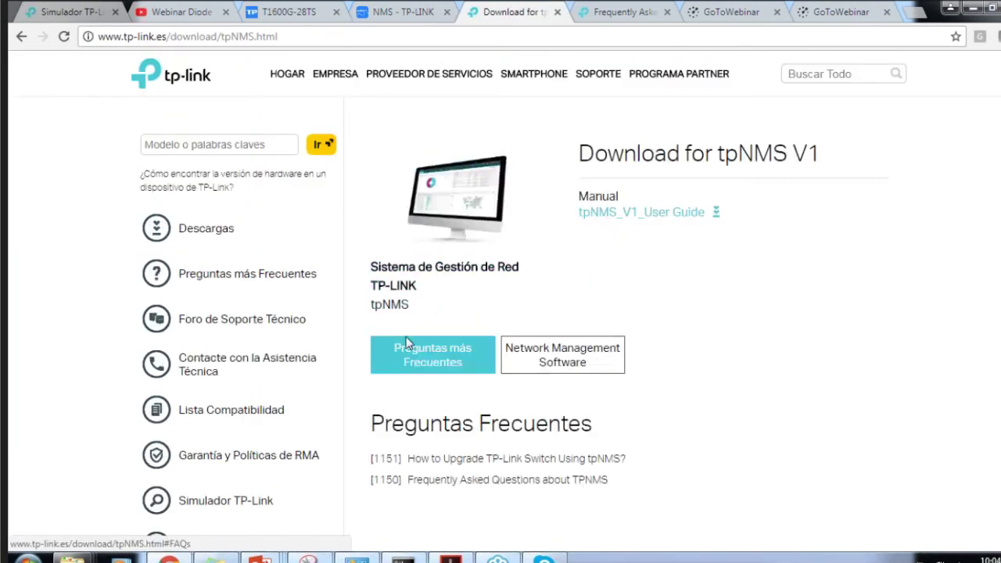
pyautogui.scroll(-1, 536, 362)
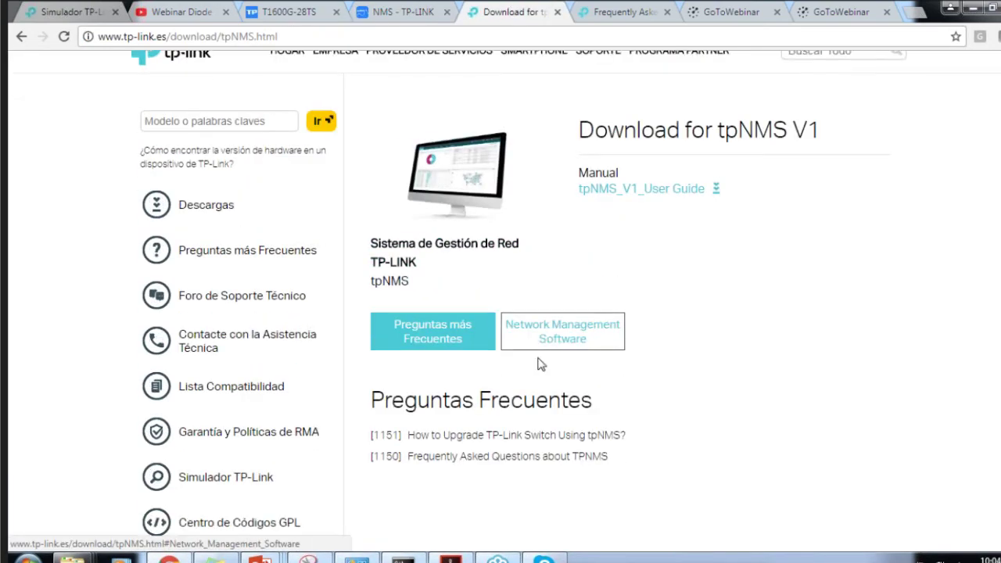
pyautogui.scroll(1, 586, 297)
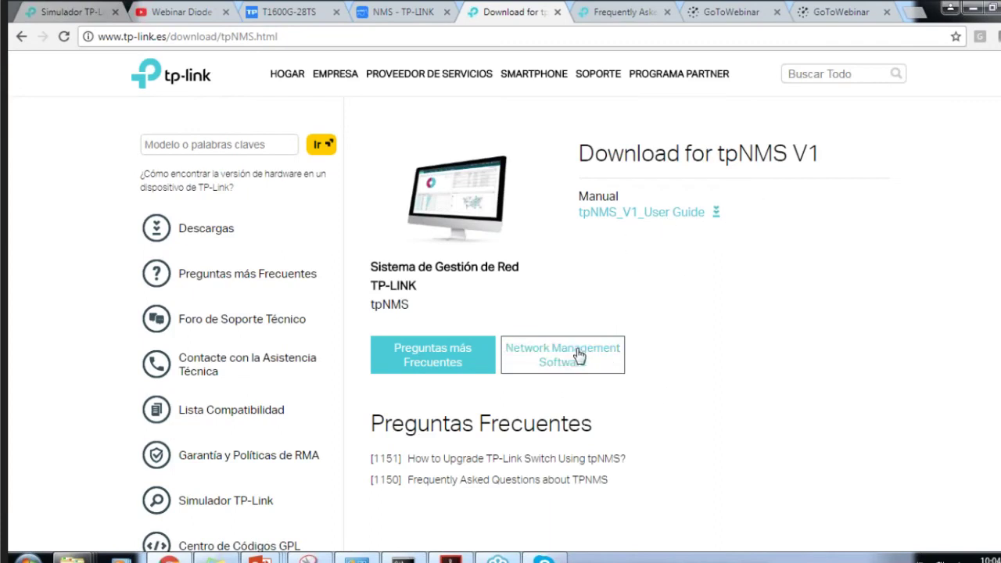
pyautogui.scroll(-1, 586, 352)
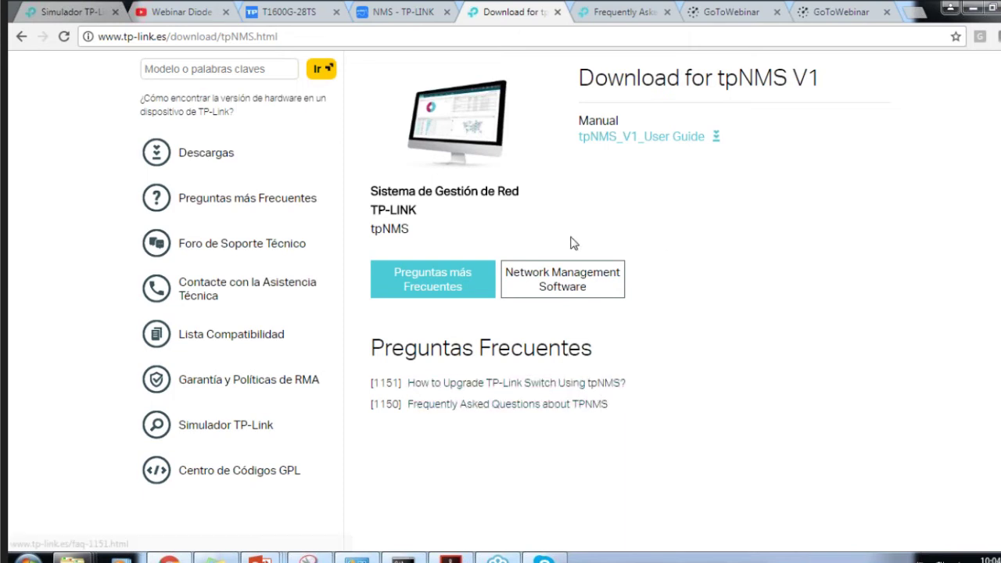
pyautogui.scroll(1, 573, 242)
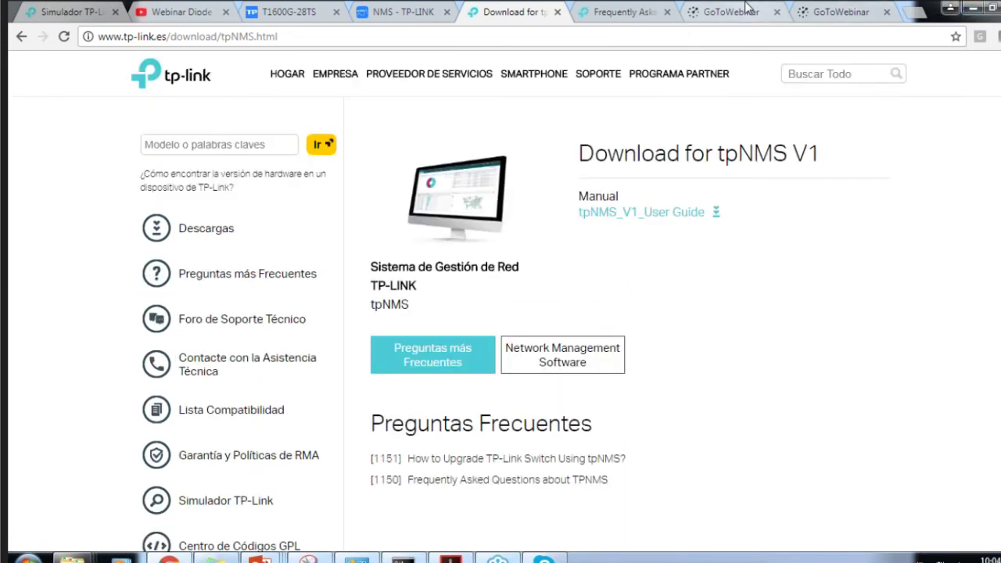
# Minimize the browser and the slideshow to reach the desktop, and return to the NMS backup configuration list in Chrome
pyautogui.click(966, 8)
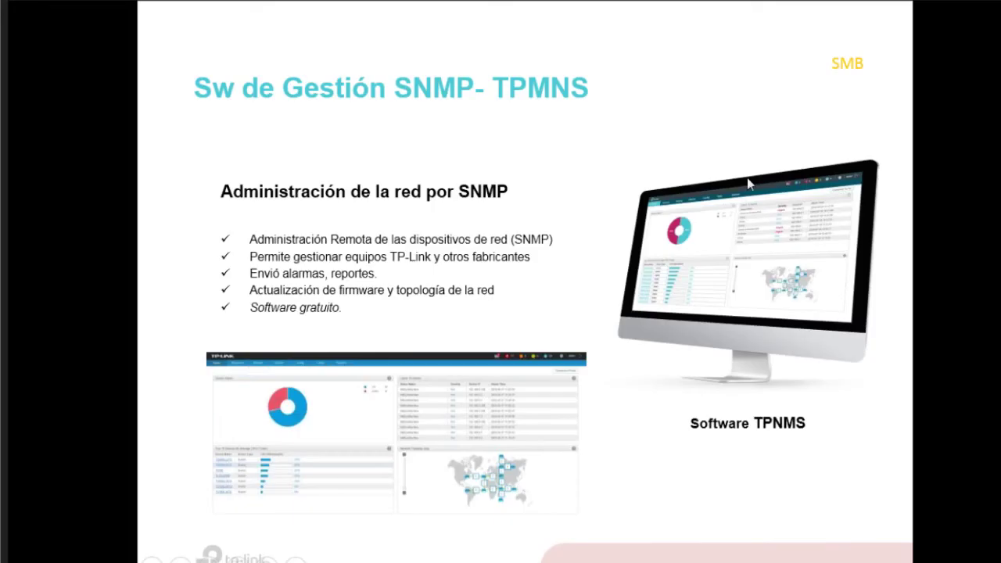
pyautogui.press('super+d')
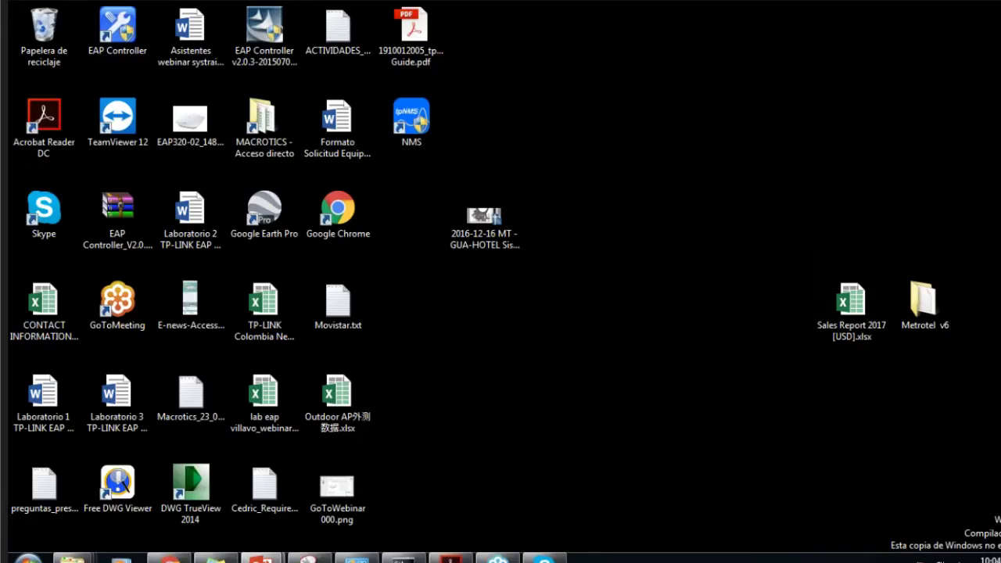
pyautogui.click(168, 560)
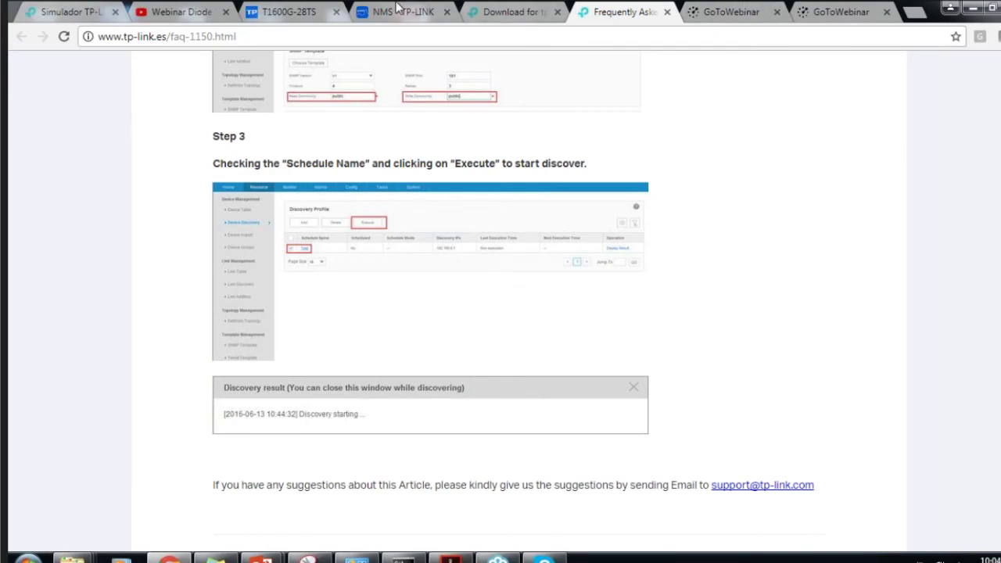
pyautogui.click(398, 11)
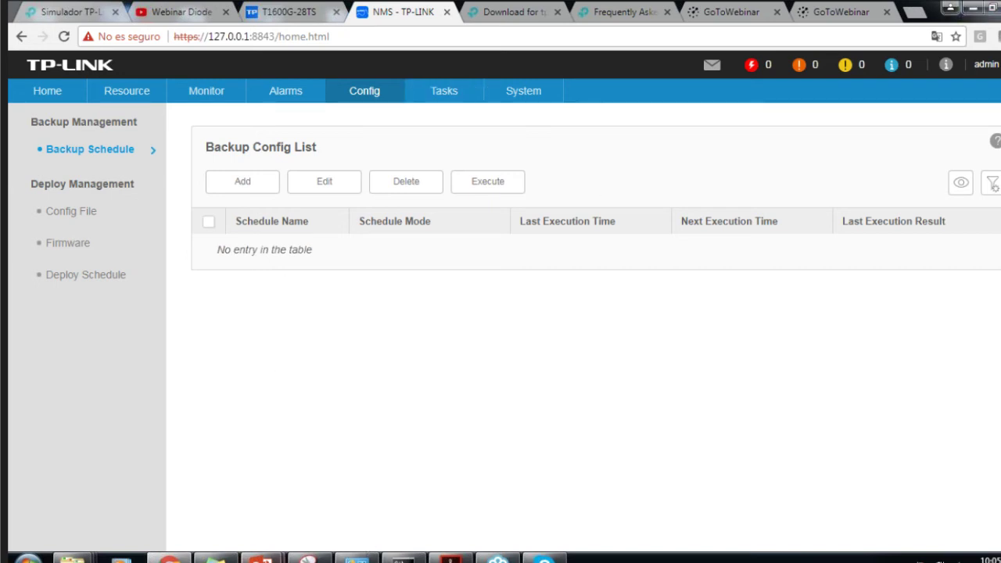
pyautogui.click(950, 8)
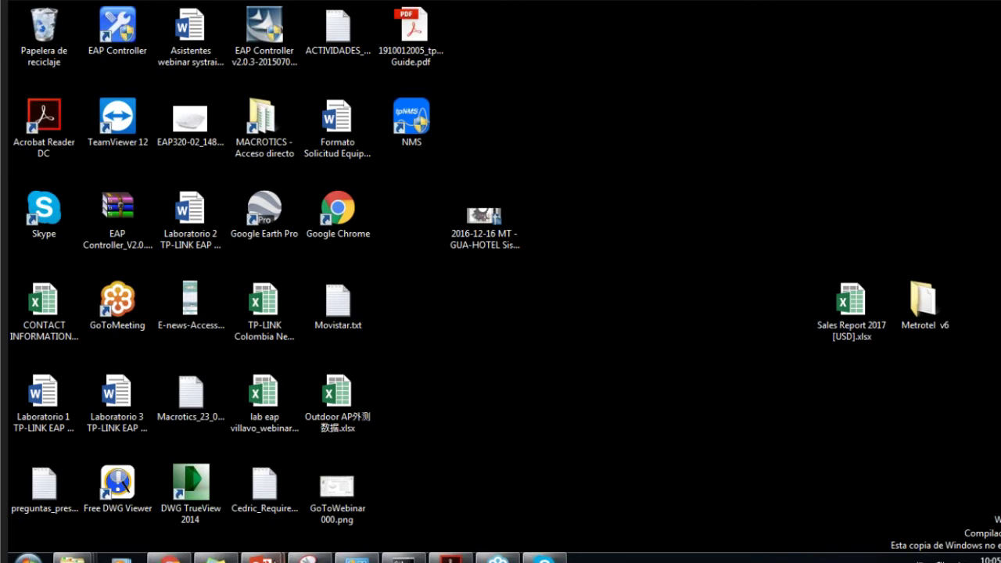
pyautogui.moveTo(262, 558)
pyautogui.click(176, 555)
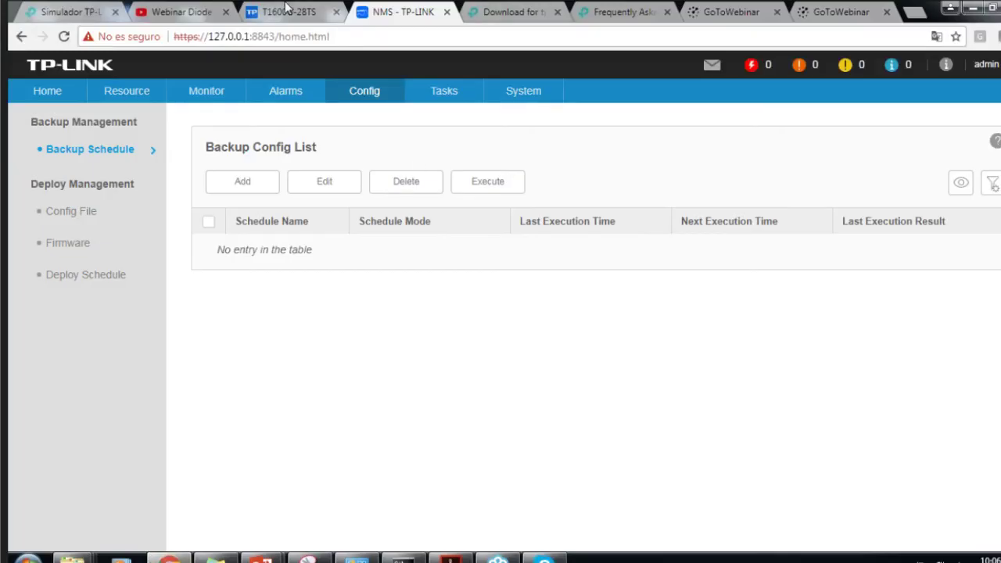
# Read the introduction of the Frequently Asked Questions about TPNMS article and return to the tpNMS download page
pyautogui.click(520, 11)
pyautogui.click(407, 11)
pyautogui.click(532, 11)
pyautogui.click(607, 11)
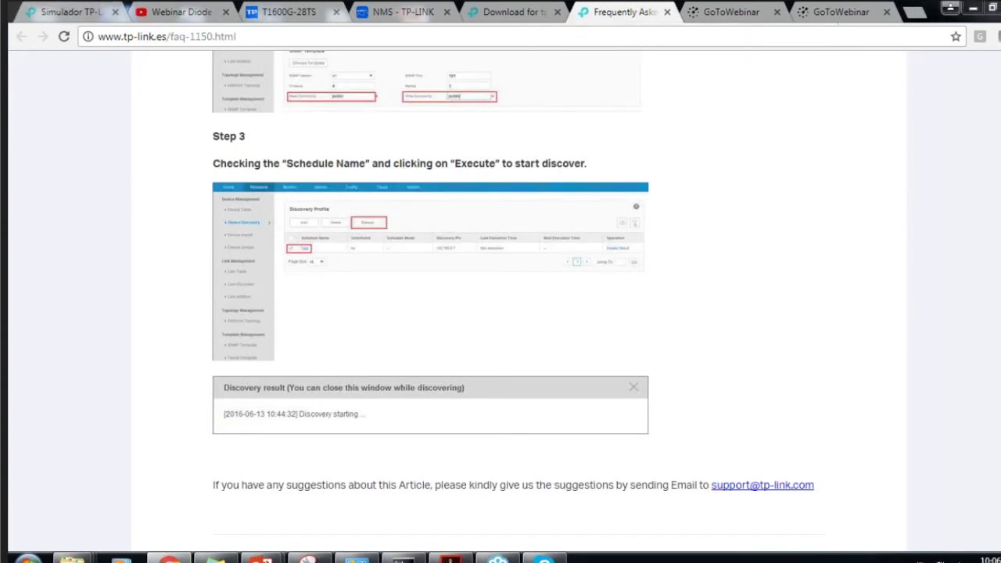
pyautogui.scroll(15, 500, 297)
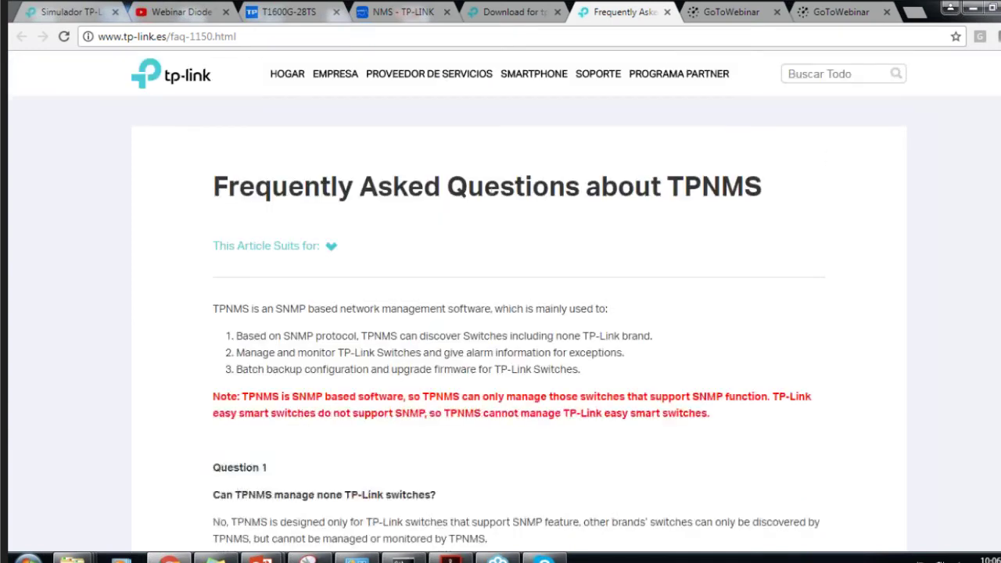
pyautogui.click(495, 9)
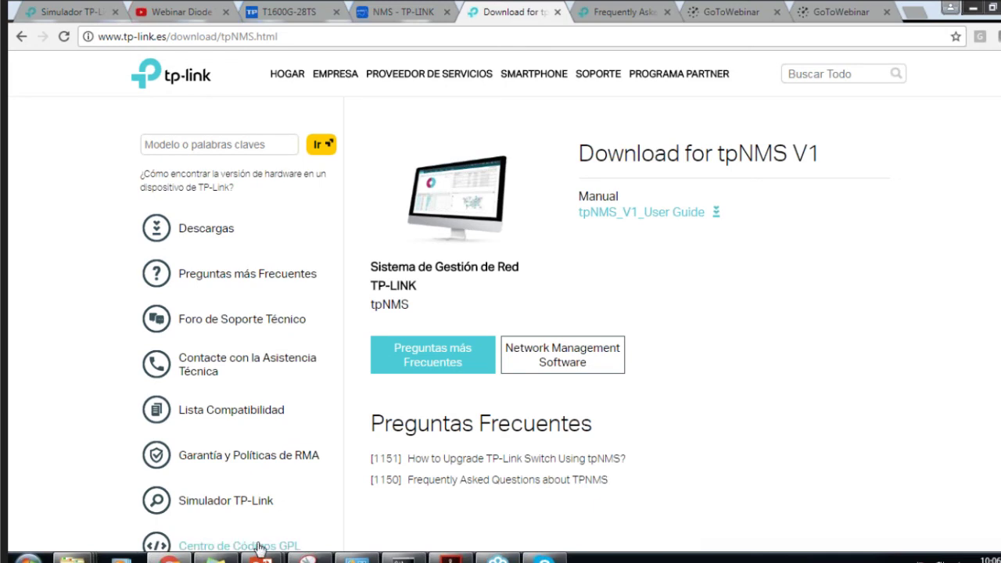
# Switch to the TP-LINK Switches Training Presentation in PowerPoint and start the slideshow from slide 2 about L3 Routing
pyautogui.moveTo(260, 558)
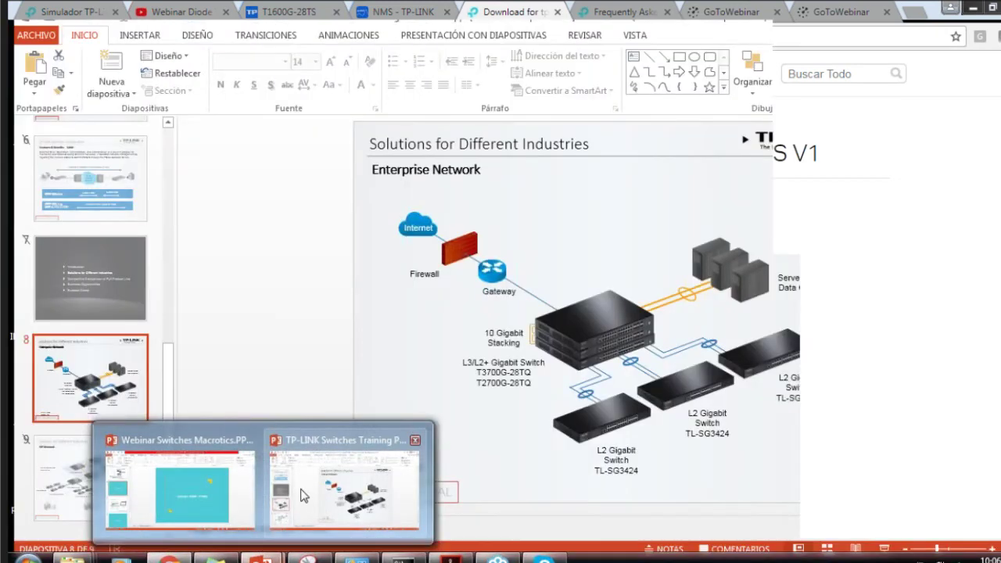
pyautogui.click(303, 495)
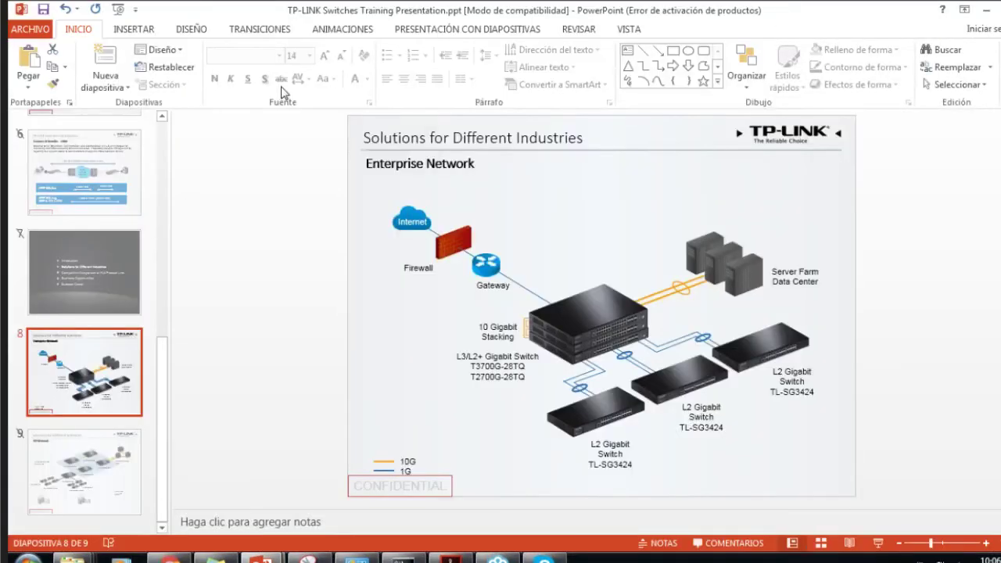
pyautogui.scroll(5, 116, 241)
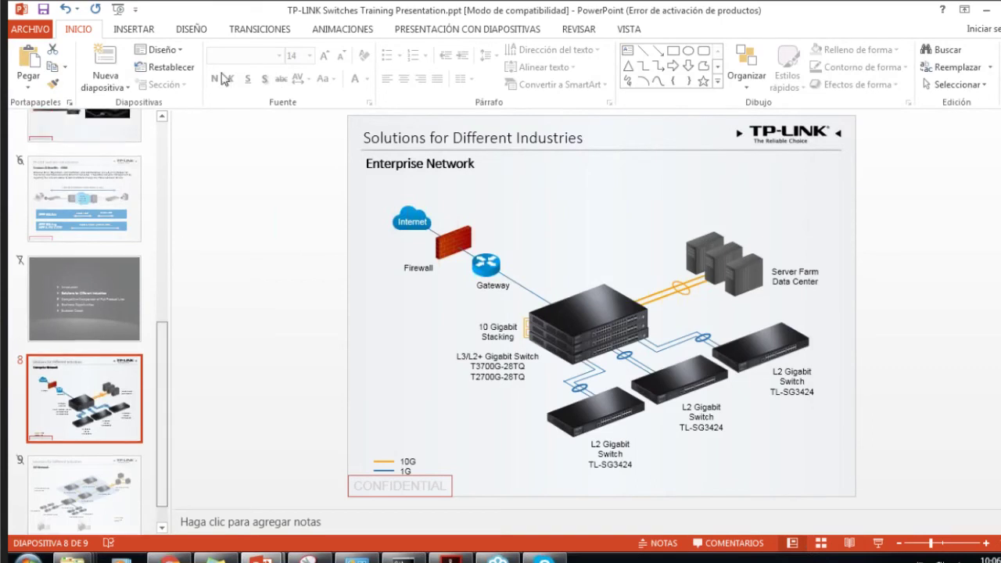
pyautogui.click(115, 242)
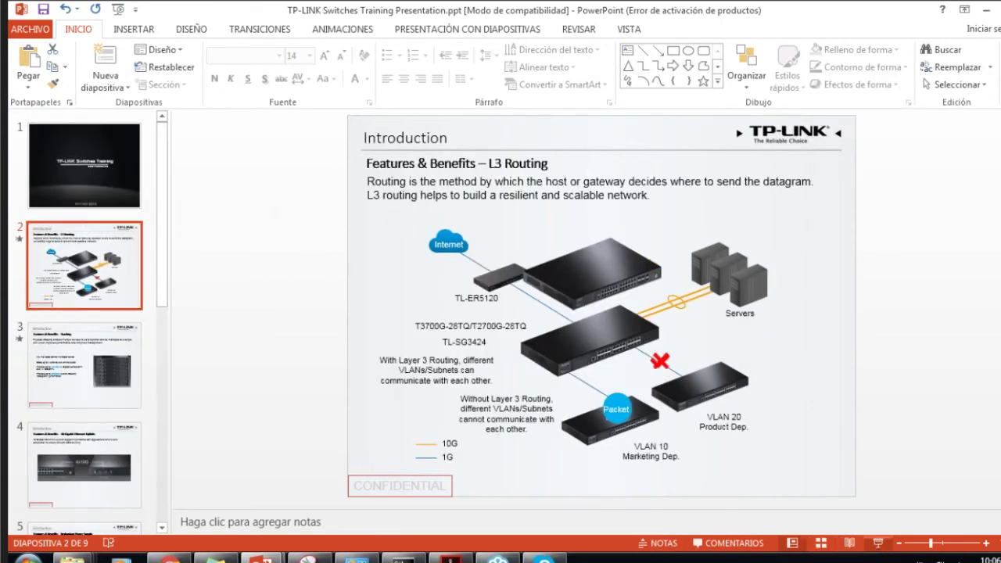
pyautogui.click(876, 542)
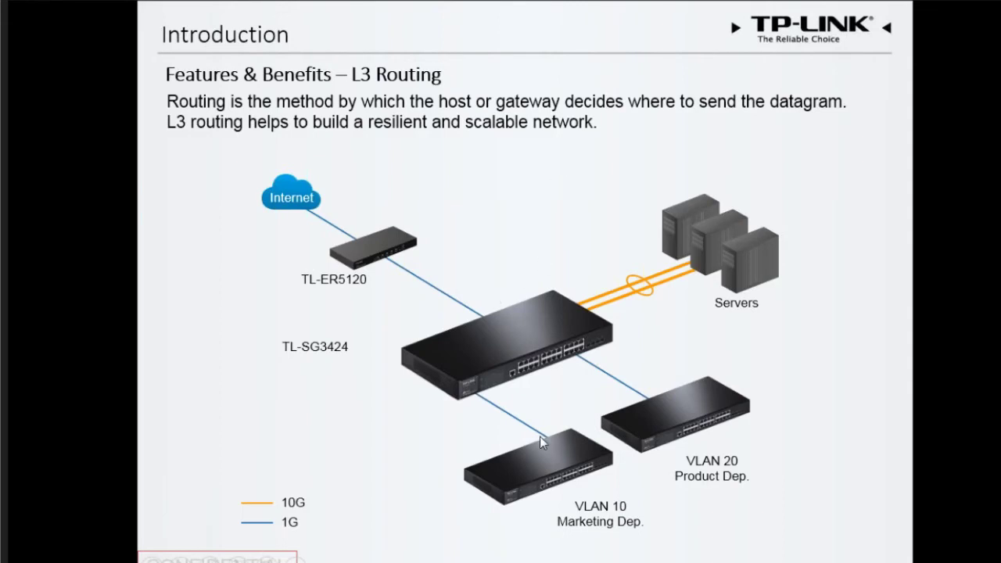